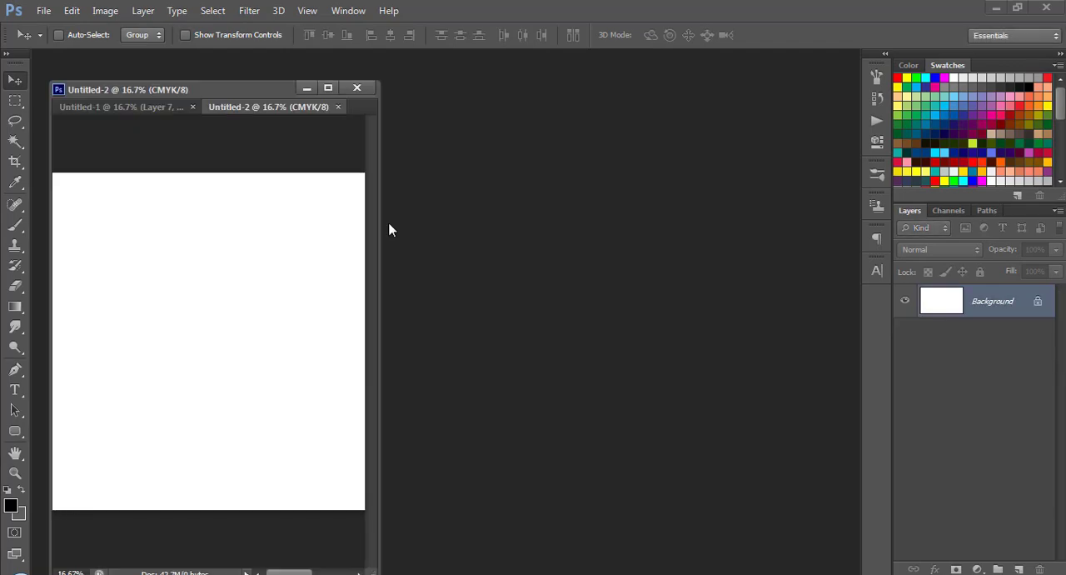
# Dock the blank Untitled-2 document as a tab and add a Solid Color fill layer in red ff0000.
pyautogui.moveTo(282, 89); pyautogui.dragTo(412, 55)
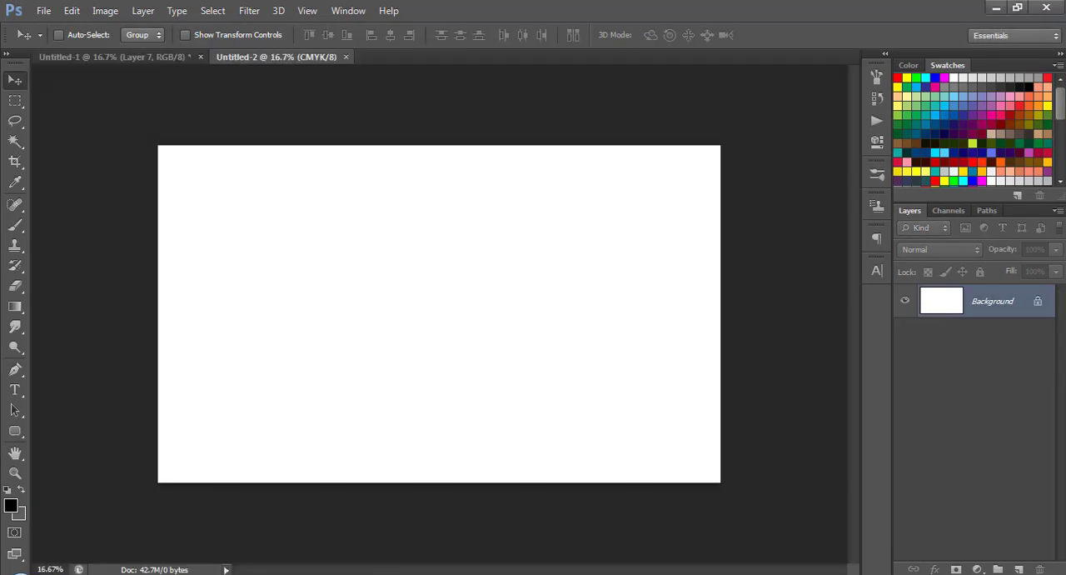
pyautogui.click(977, 569)
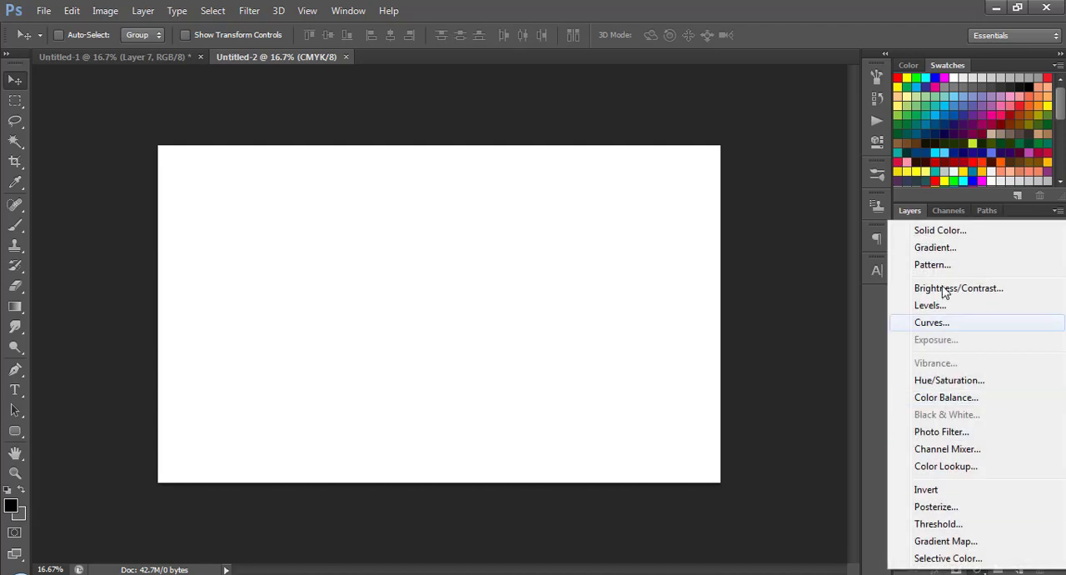
pyautogui.click(942, 237)
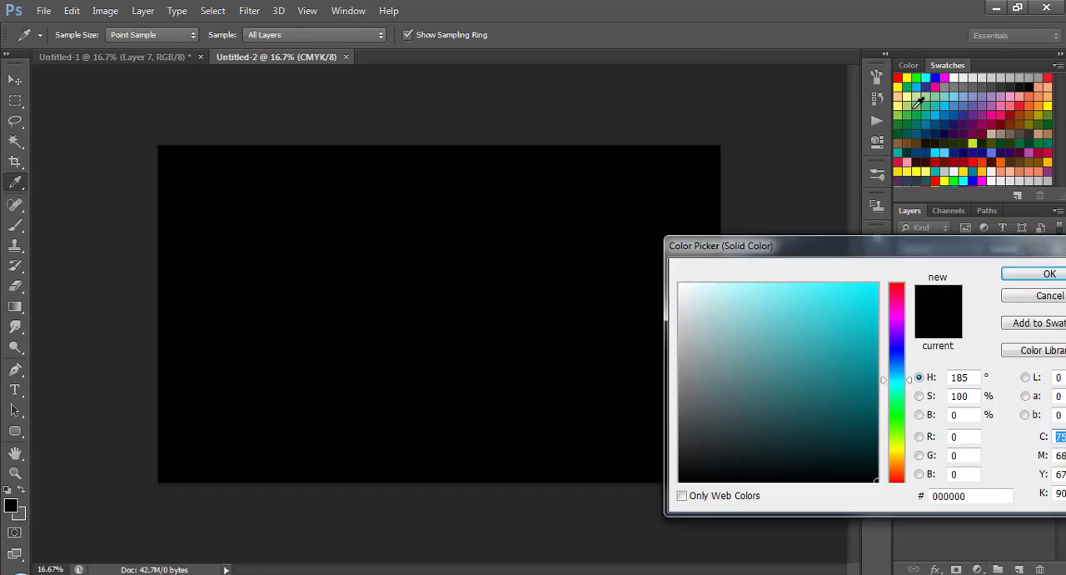
pyautogui.click(898, 77)
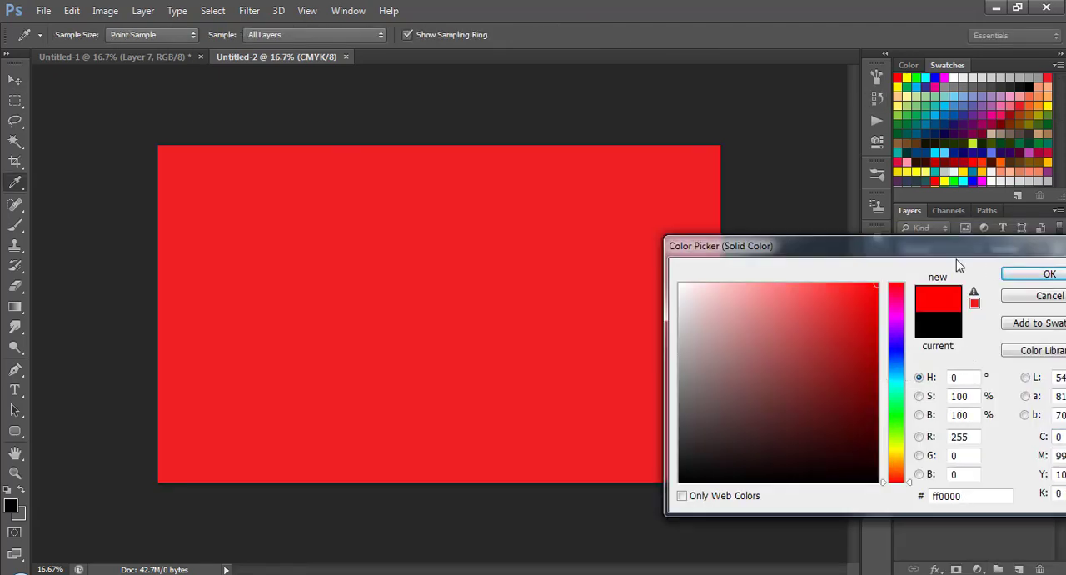
pyautogui.moveTo(884, 250); pyautogui.dragTo(792, 229)
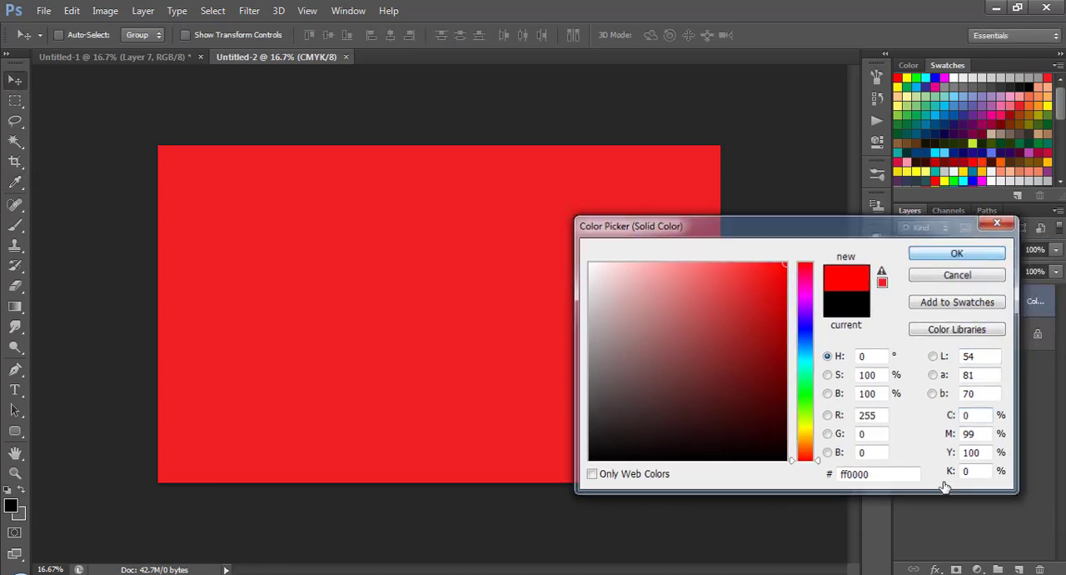
pyautogui.press('Return')
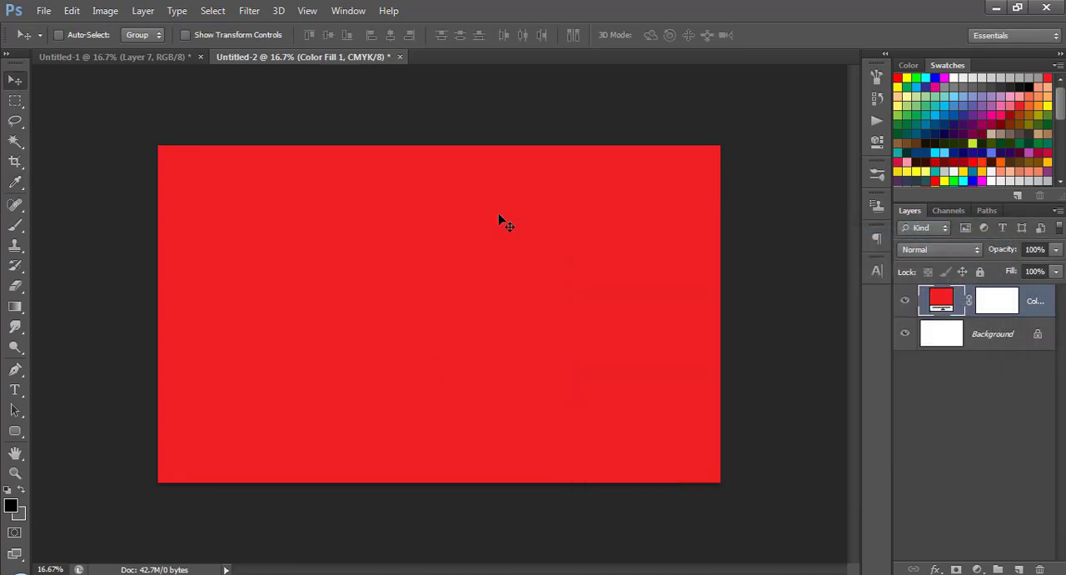
# Change the Solid Color fill layer's color to the darker red c10308.
pyautogui.doubleClick(941, 302)
pyautogui.moveTo(786, 215); pyautogui.dragTo(759, 195)
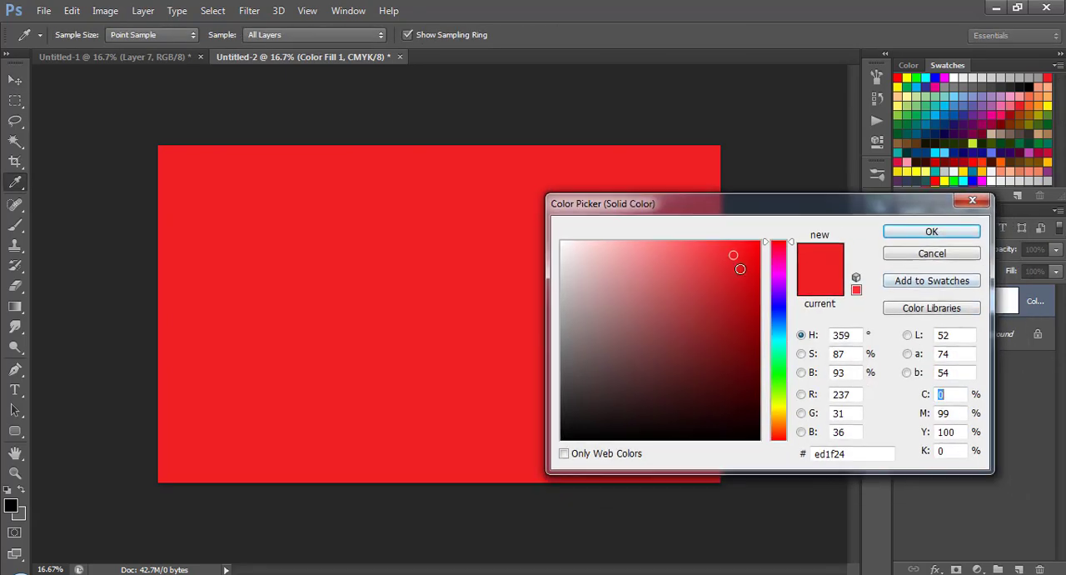
pyautogui.moveTo(736, 258); pyautogui.dragTo(757, 289)
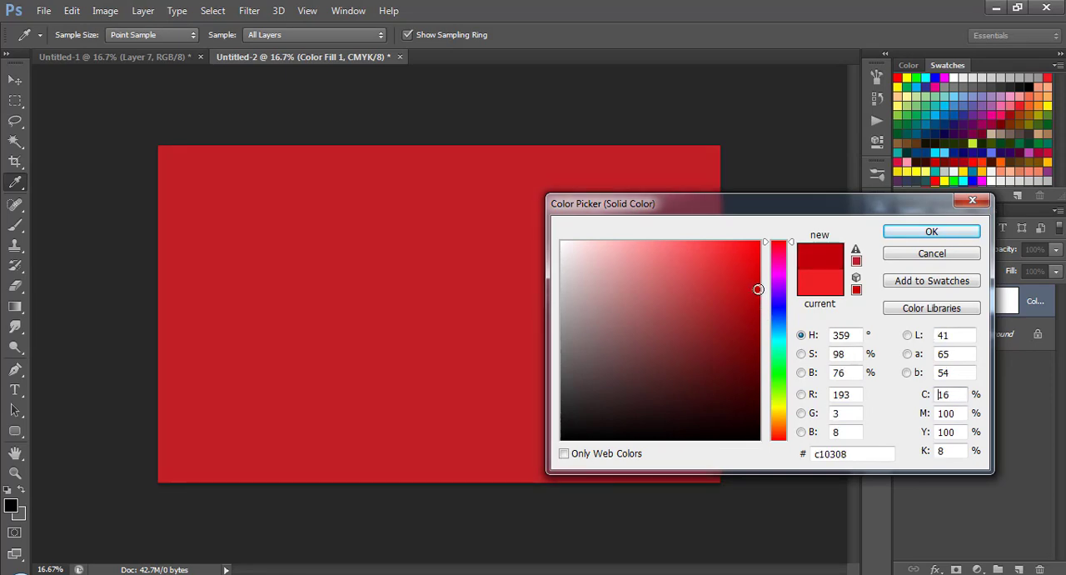
pyautogui.click(929, 233)
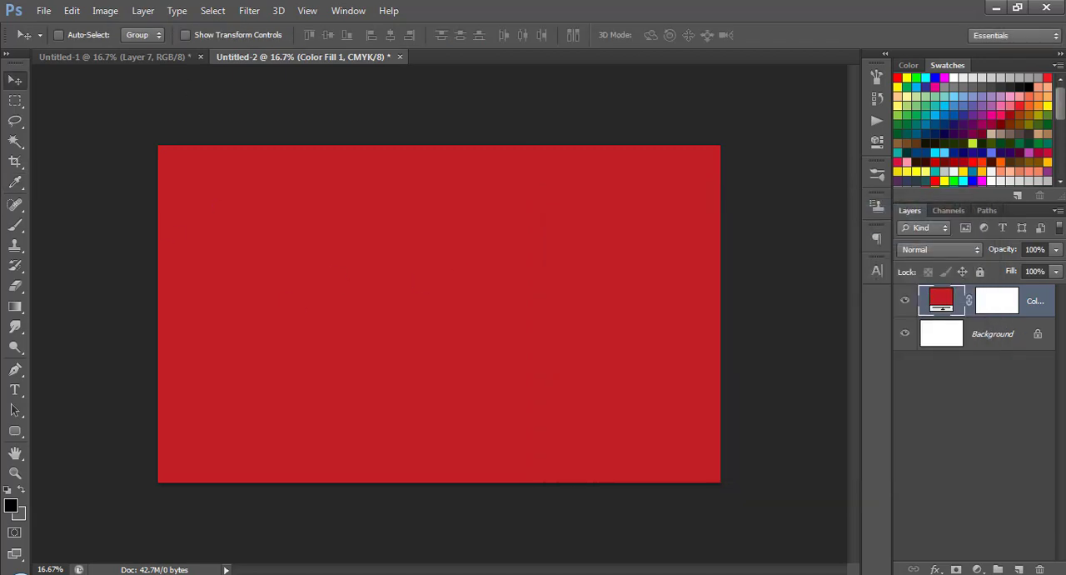
# Add a new layer and draw a linear gradient from dark red 630000 to transparent, from the canvas's top-left corner past its center.
pyautogui.click(1019, 569)
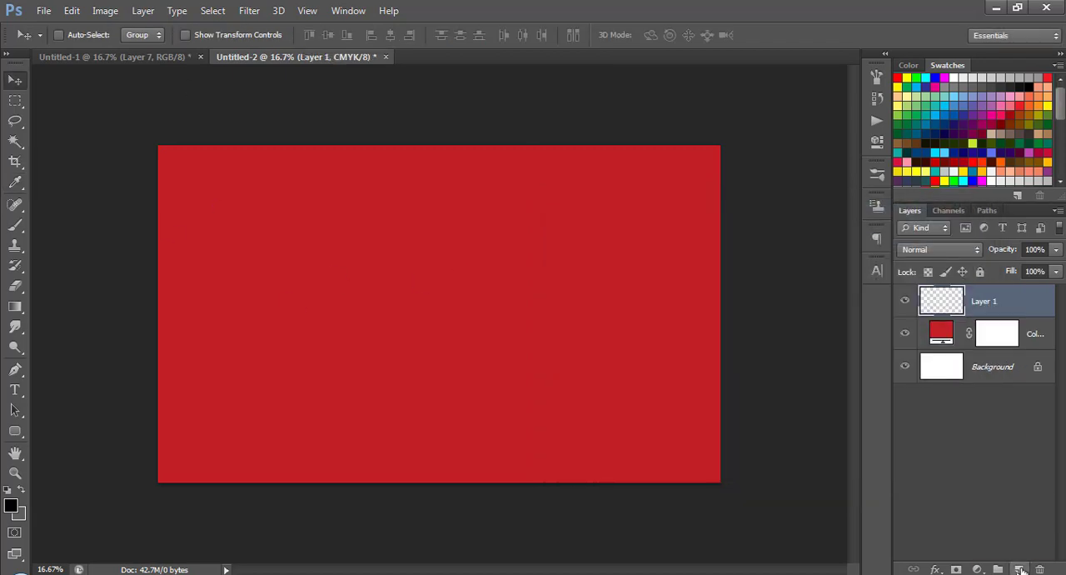
pyautogui.click(15, 307)
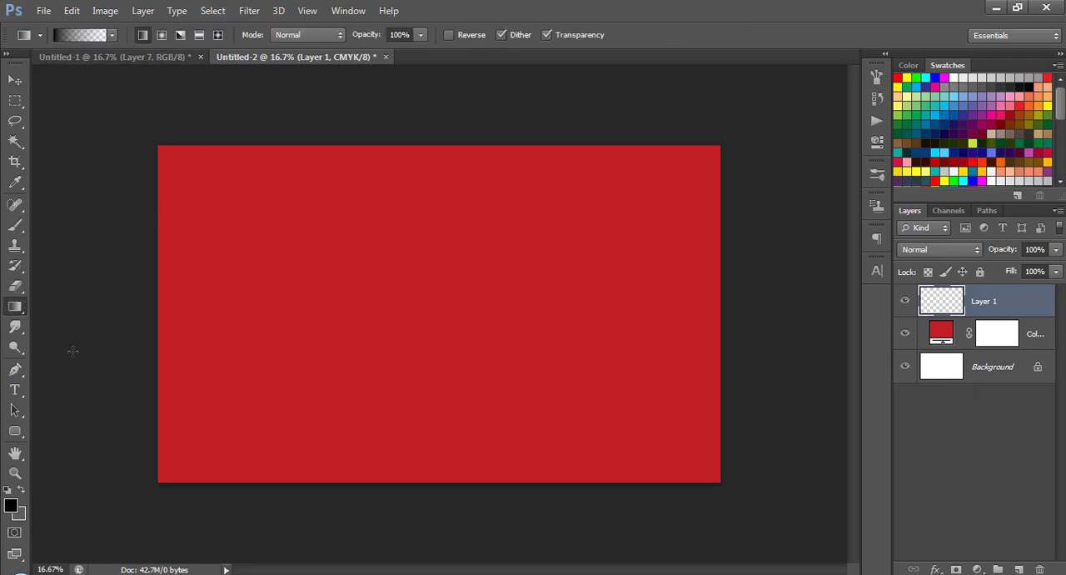
pyautogui.click(11, 505)
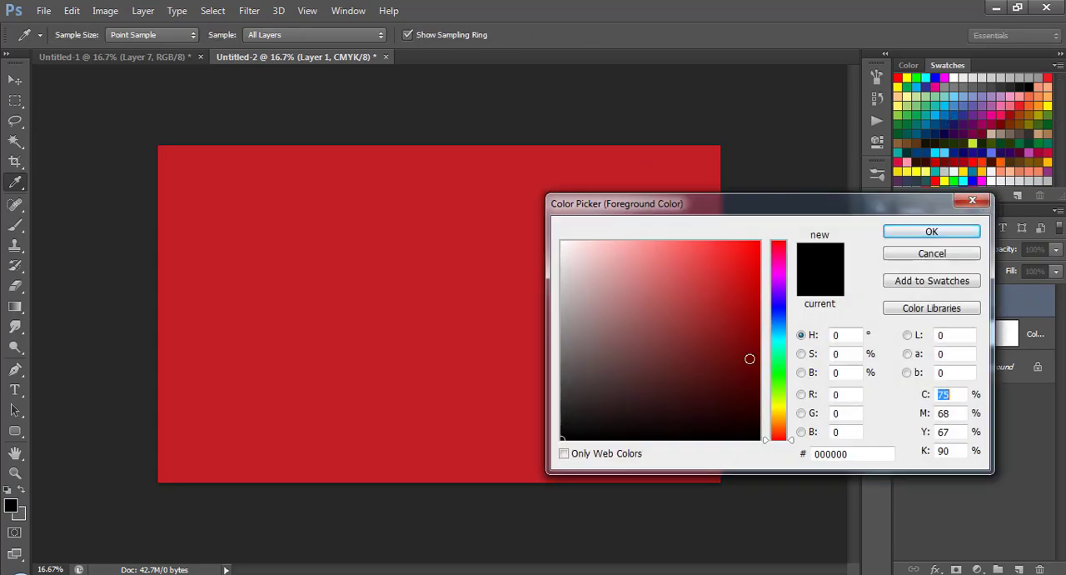
pyautogui.moveTo(750, 358); pyautogui.dragTo(760, 362)
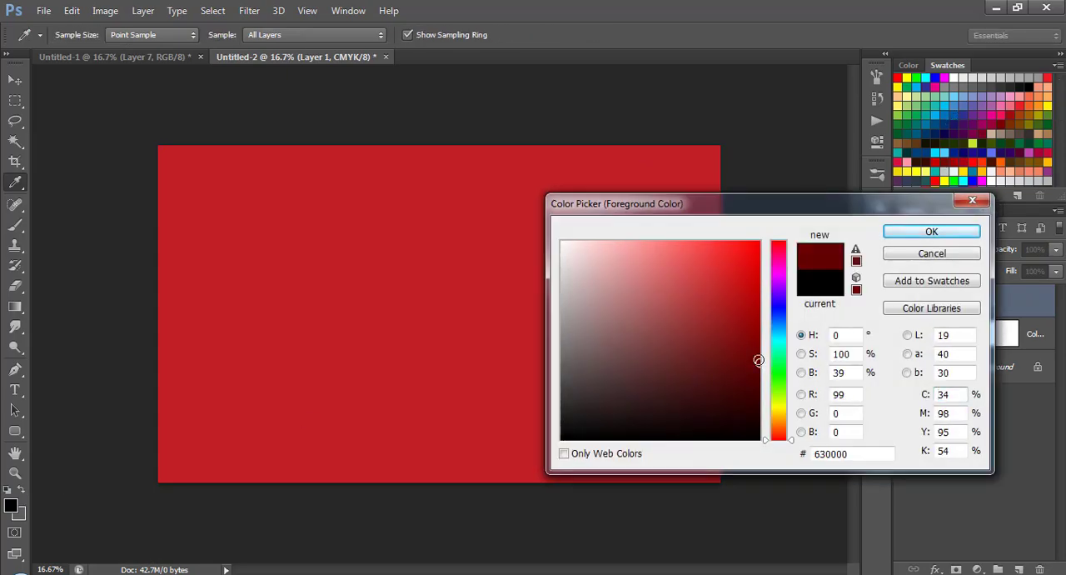
pyautogui.click(932, 234)
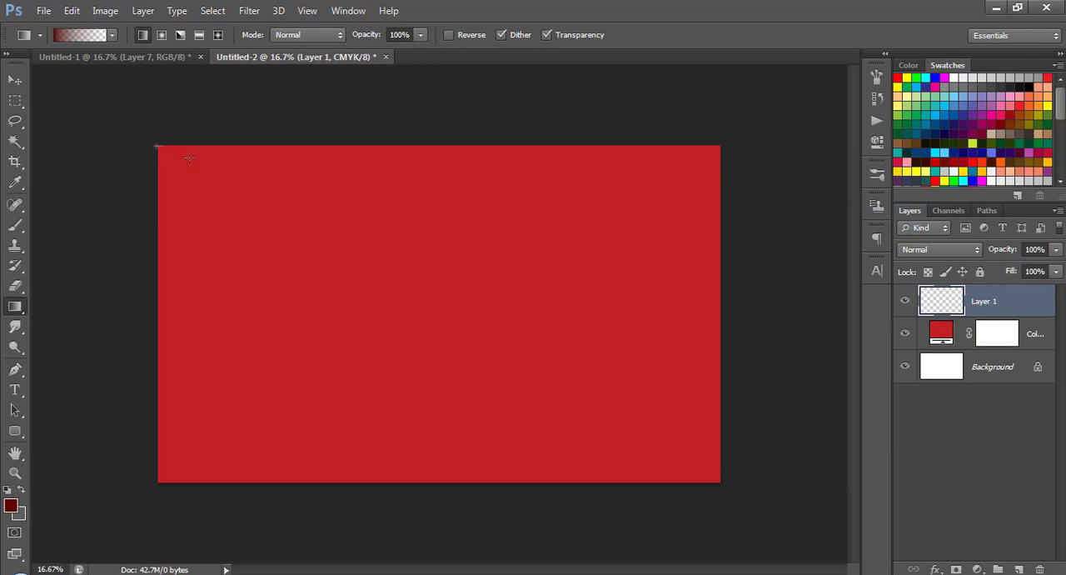
pyautogui.moveTo(156, 146)
pyautogui.mouseDown()
pyautogui.moveTo(393, 283)
pyautogui.moveTo(495, 328)
pyautogui.moveTo(499, 350)
pyautogui.mouseUp()
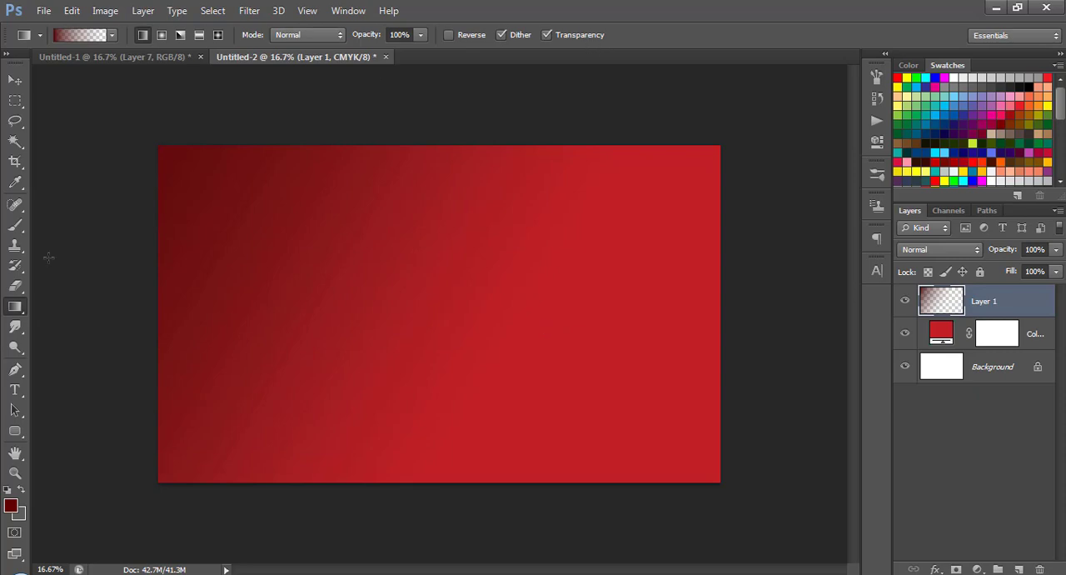
pyautogui.click(15, 81)
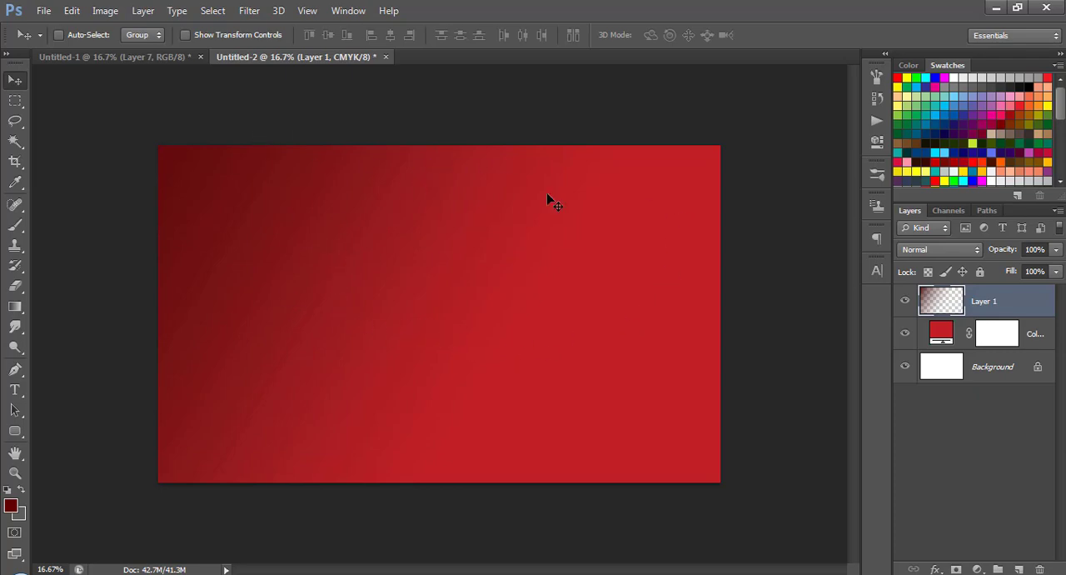
# Copy the white দেবী title layer from Untitled-1 into the upper middle of the red Untitled-2 banner.
pyautogui.click(150, 58)
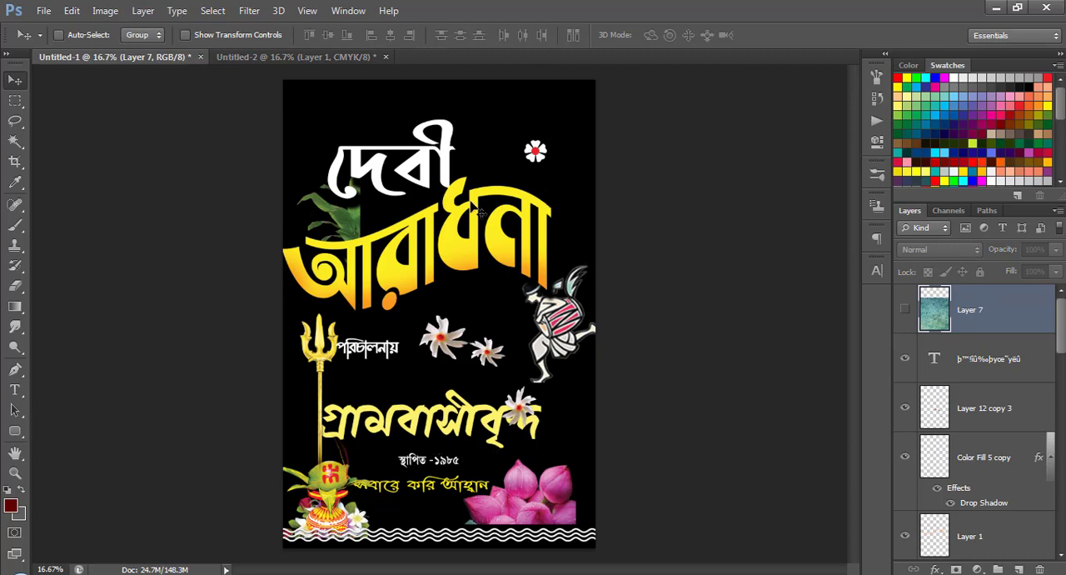
pyautogui.rightClick(456, 161)
pyautogui.click(479, 157)
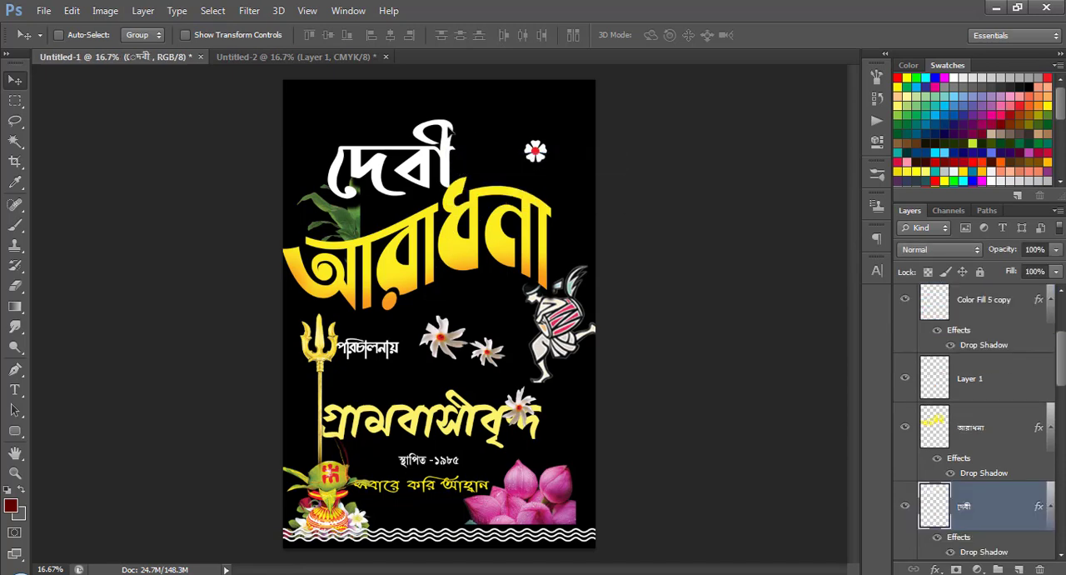
pyautogui.moveTo(479, 157); pyautogui.dragTo(536, 215)
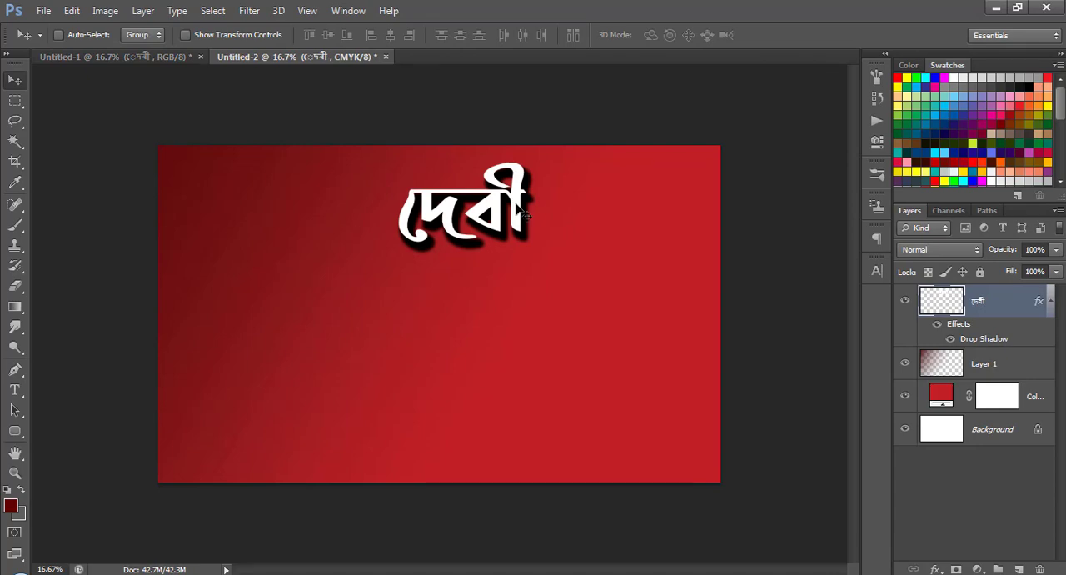
# Copy the yellow আরাধনা title with its linked layer from Untitled-1 to below দেবী, and shift both titles slightly to the right.
pyautogui.click(136, 60)
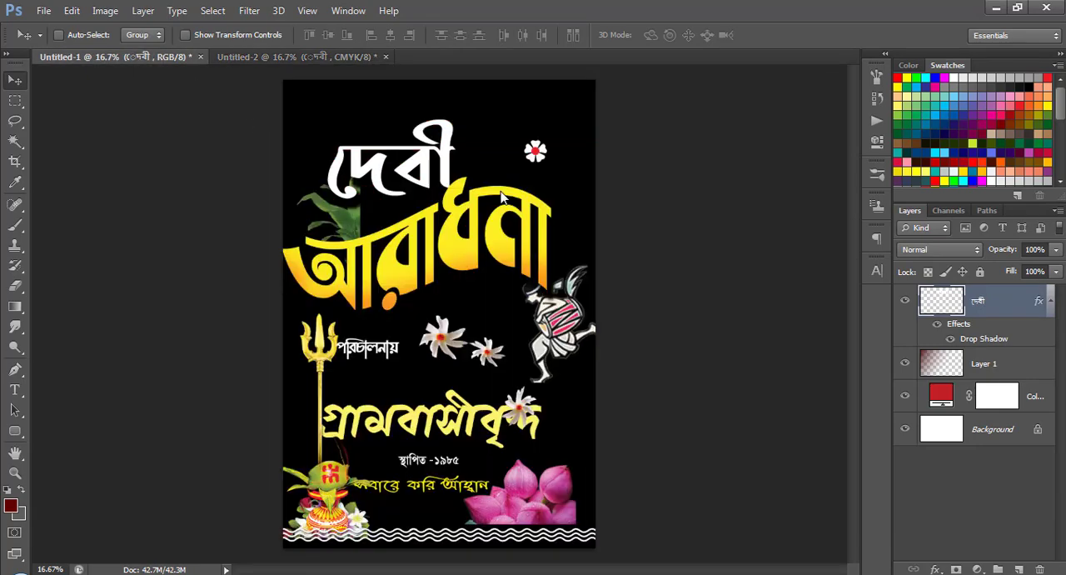
pyautogui.rightClick(511, 237)
pyautogui.click(525, 231)
pyautogui.moveTo(438, 216); pyautogui.dragTo(593, 240)
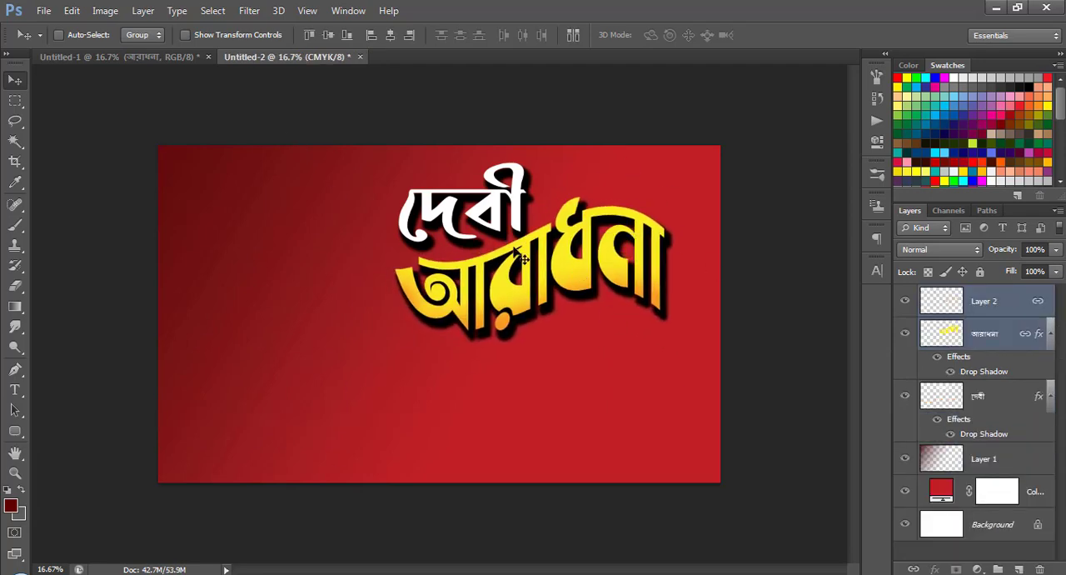
pyautogui.keyDown('ctrl'); pyautogui.keyDown('shift'); pyautogui.click(525, 221); pyautogui.keyUp('shift'); pyautogui.keyUp('ctrl')
pyautogui.moveTo(526, 219); pyautogui.dragTo(546, 223)
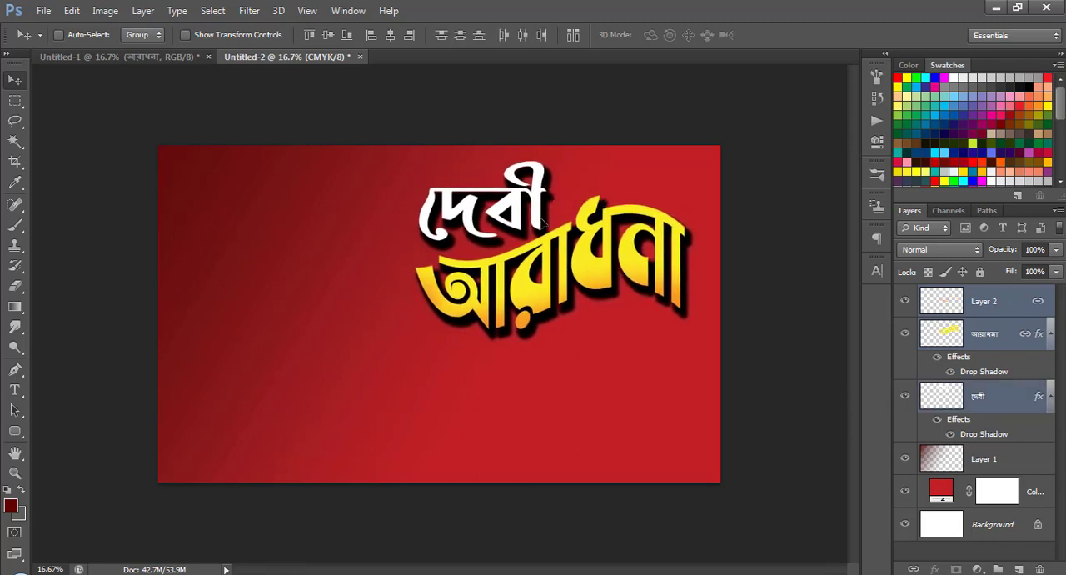
# Unhide Layer 6 in Untitled-1 and copy its goddess picture to the left side of the Untitled-2 banner, beneath the title layers.
pyautogui.click(121, 57)
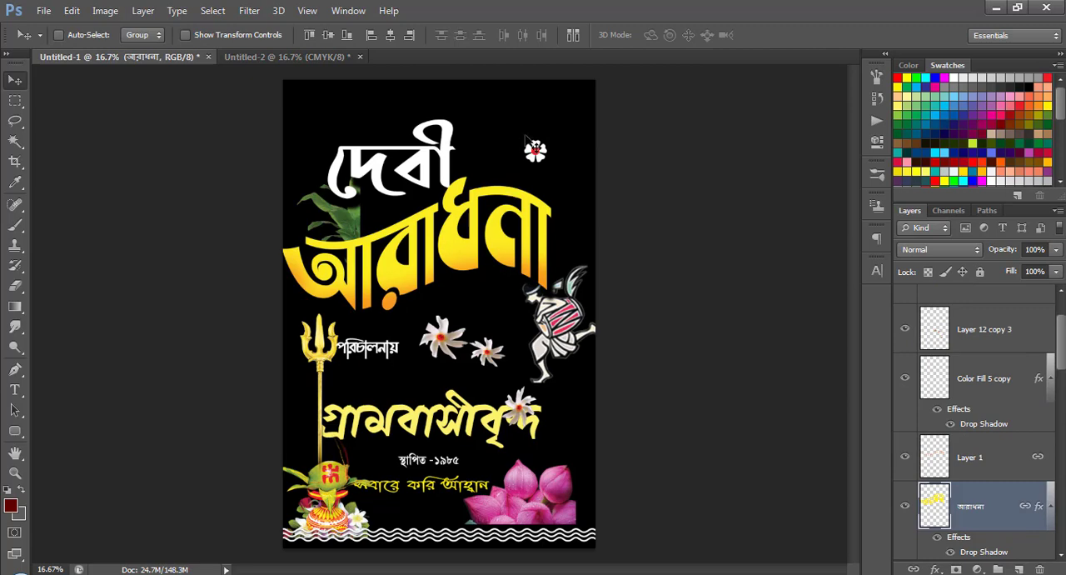
pyautogui.scroll(-5, 964, 406)
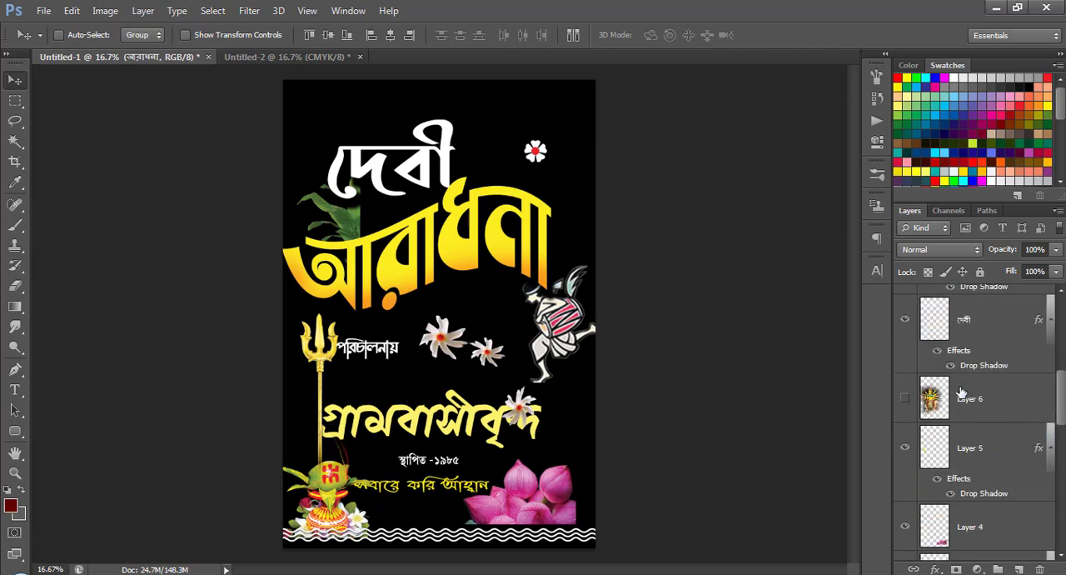
pyautogui.click(905, 402)
pyautogui.click(971, 406)
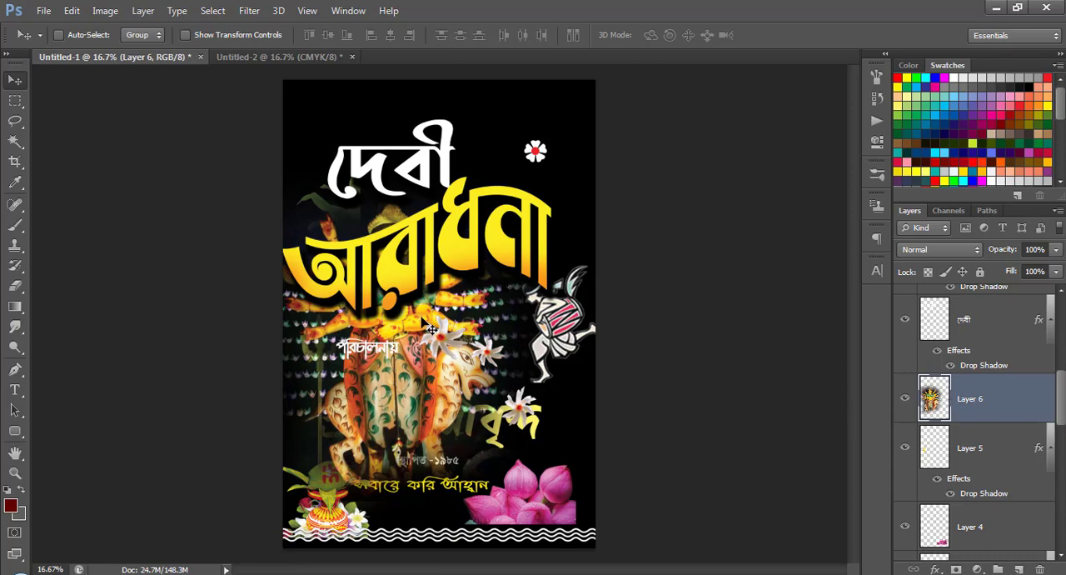
pyautogui.moveTo(336, 284); pyautogui.dragTo(308, 245)
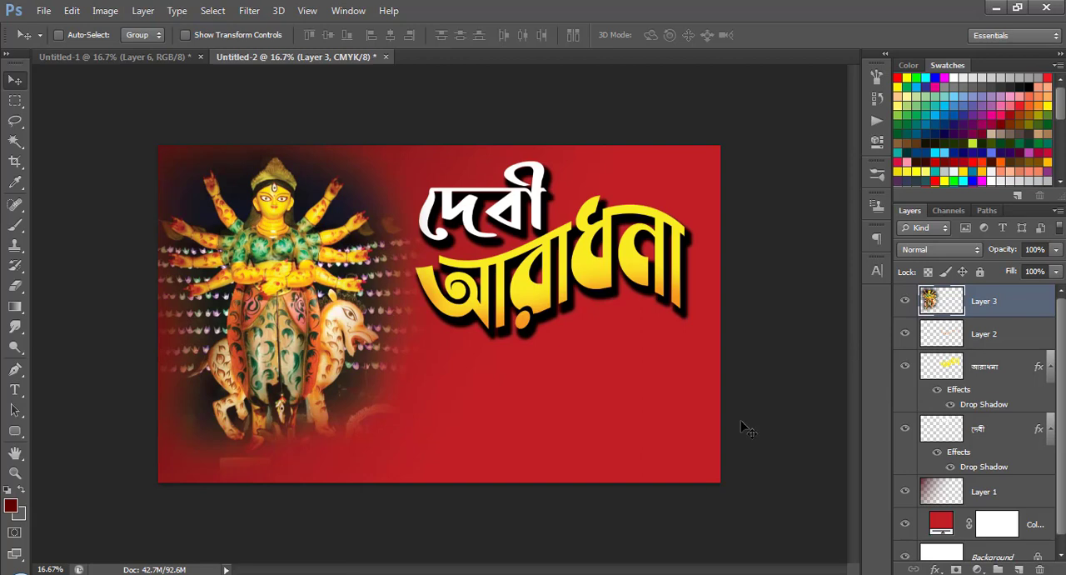
pyautogui.moveTo(1007, 303); pyautogui.dragTo(993, 450)
pyautogui.moveTo(275, 284)
pyautogui.mouseDown()
pyautogui.moveTo(267, 279)
pyautogui.moveTo(294, 283)
pyautogui.mouseUp()
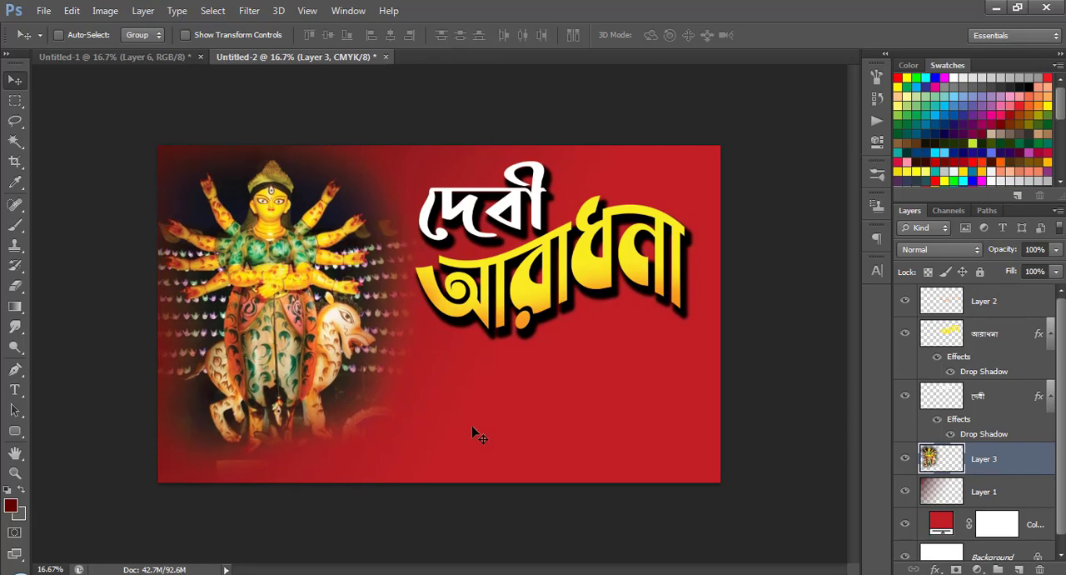
# Copy the white পরিচালনায় text layer from Untitled-1 to just below the আরাধনা title in Untitled-2.
pyautogui.click(114, 57)
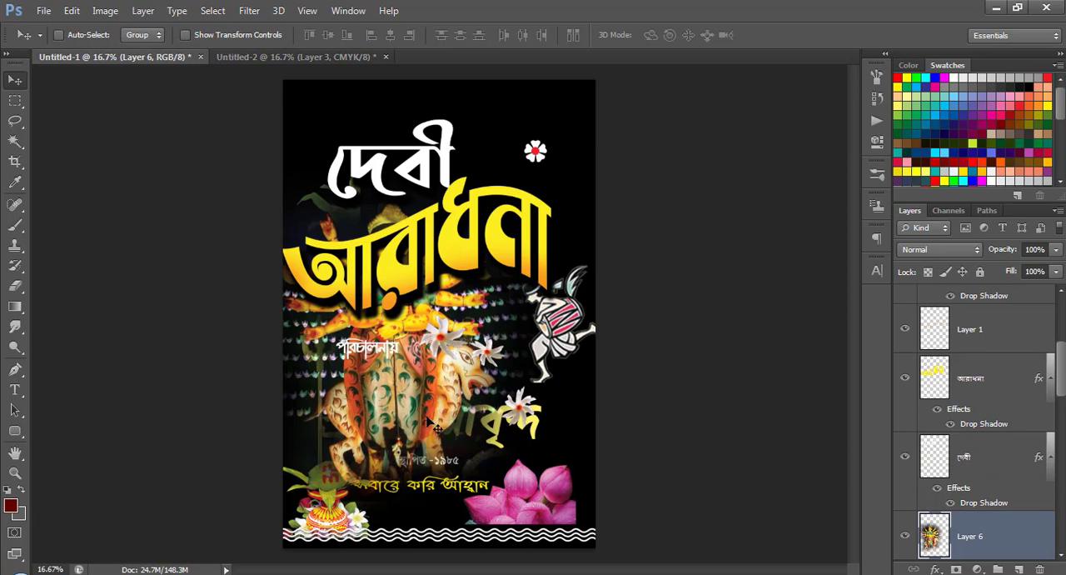
pyautogui.rightClick(385, 342)
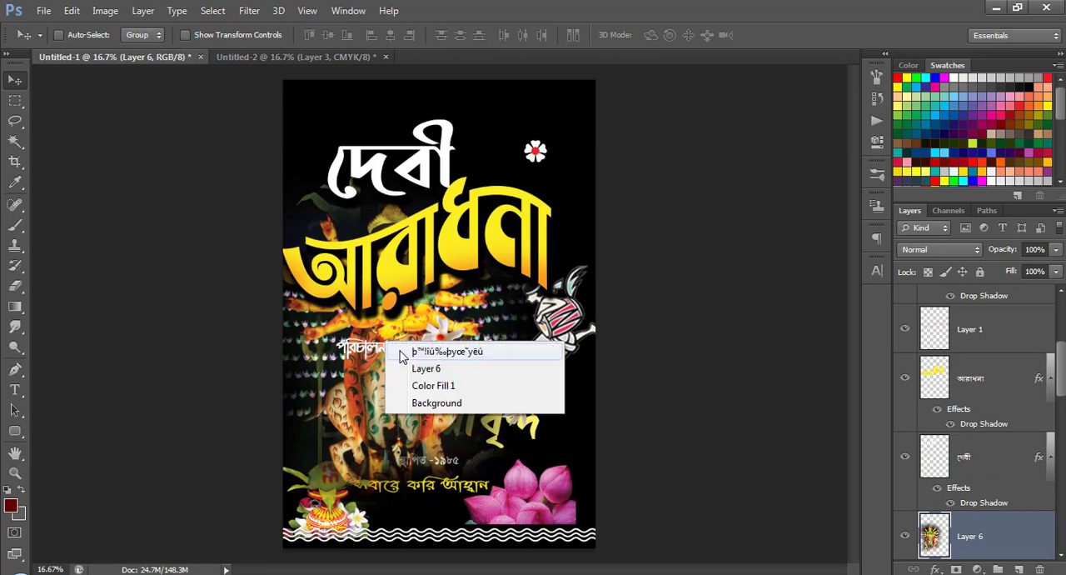
pyautogui.click(399, 352)
pyautogui.moveTo(398, 354); pyautogui.dragTo(610, 331)
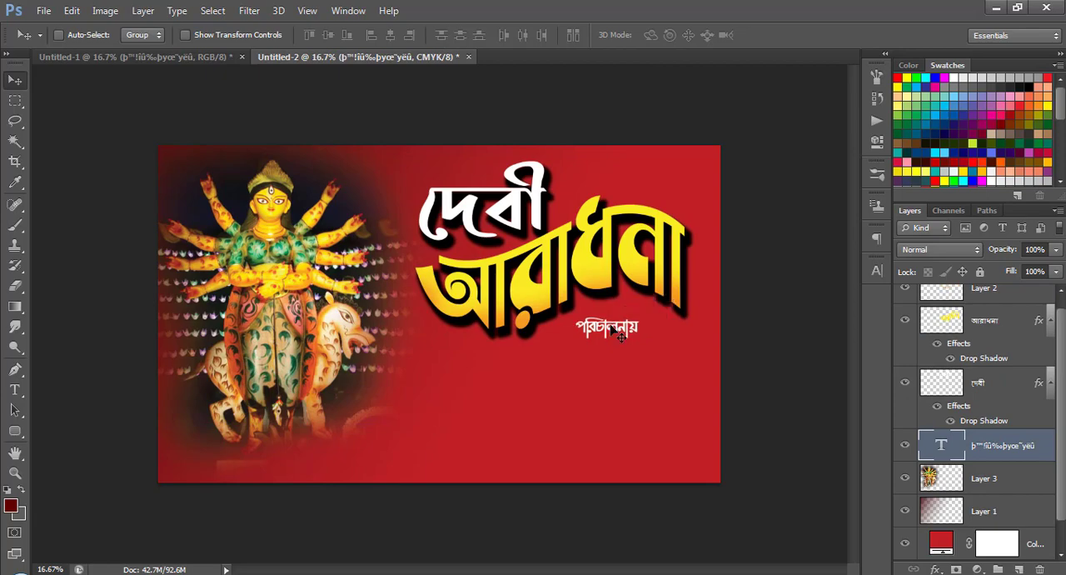
# Return to Untitled-1 and hide Layer 6 with the goddess picture.
pyautogui.click(189, 58)
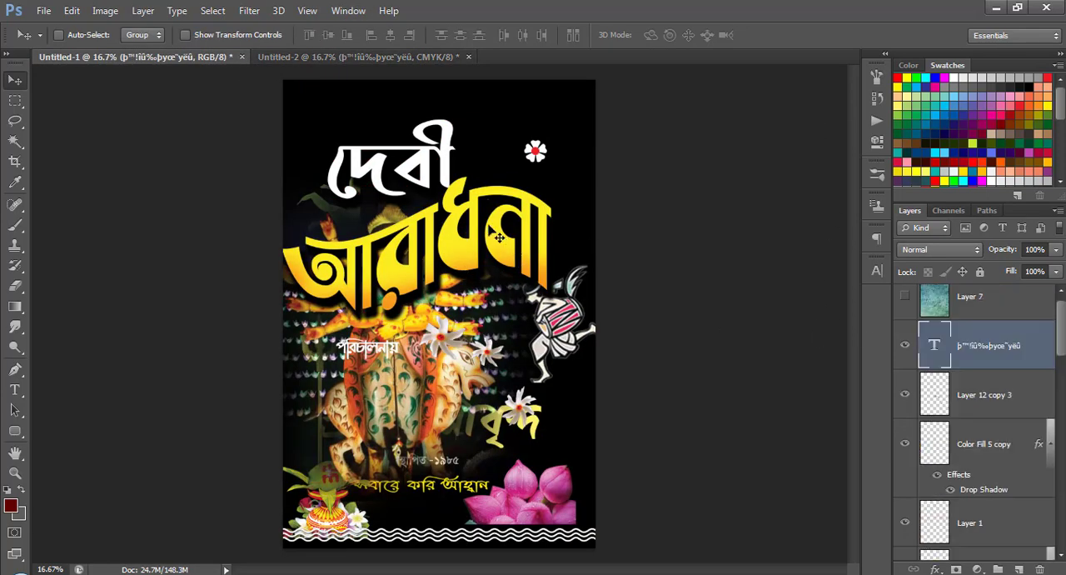
pyautogui.rightClick(469, 220)
pyautogui.click(522, 154)
pyautogui.rightClick(445, 372)
pyautogui.click(500, 372)
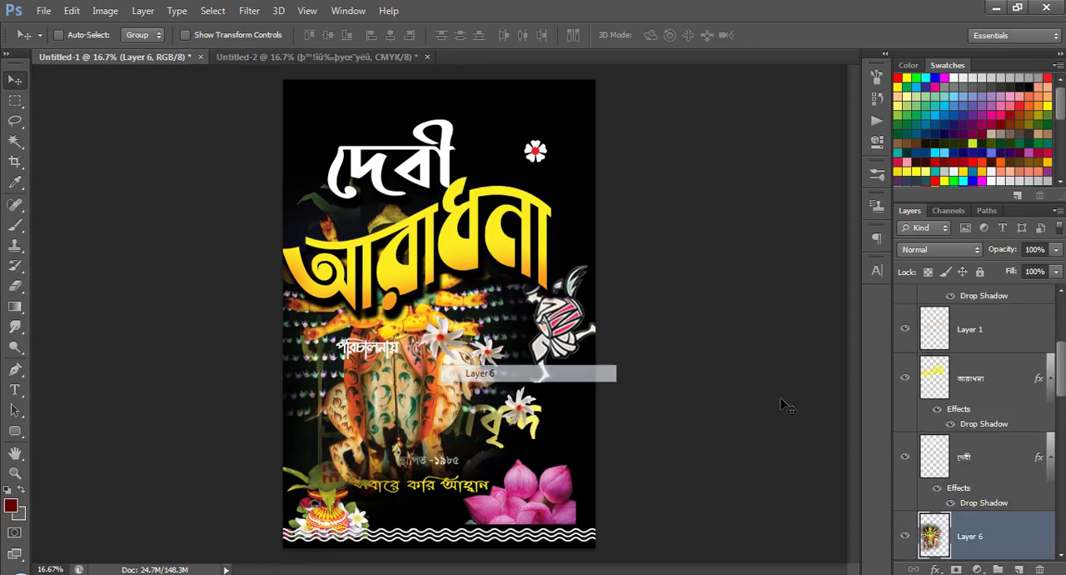
pyautogui.click(904, 536)
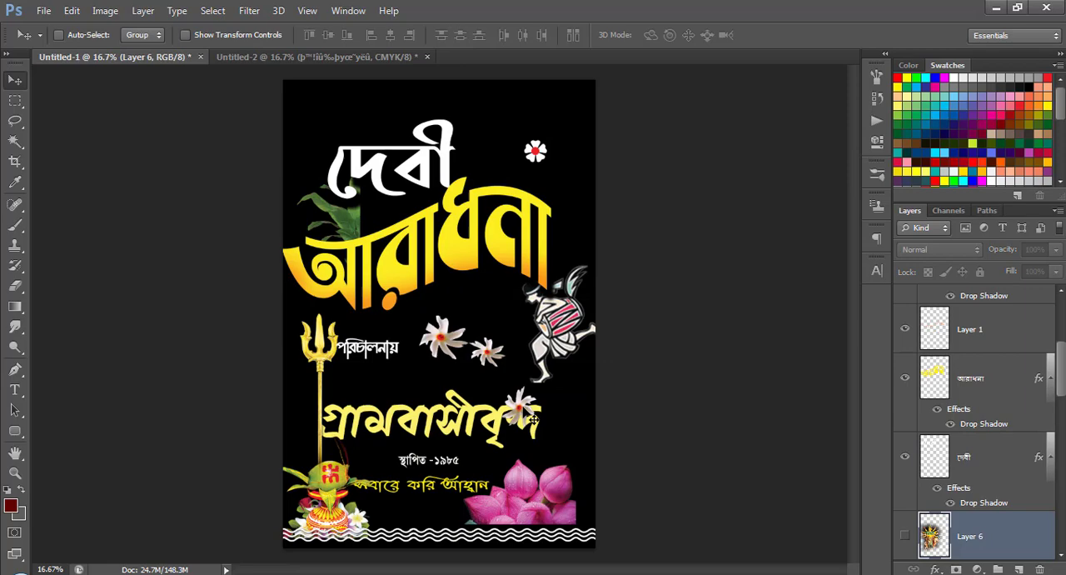
# Copy the yellow গ্রামবাসীবৃন্দ text layer from Untitled-1 to below the পরিচালনায় text in Untitled-2.
pyautogui.rightClick(456, 410)
pyautogui.click(487, 420)
pyautogui.moveTo(465, 389); pyautogui.dragTo(613, 372)
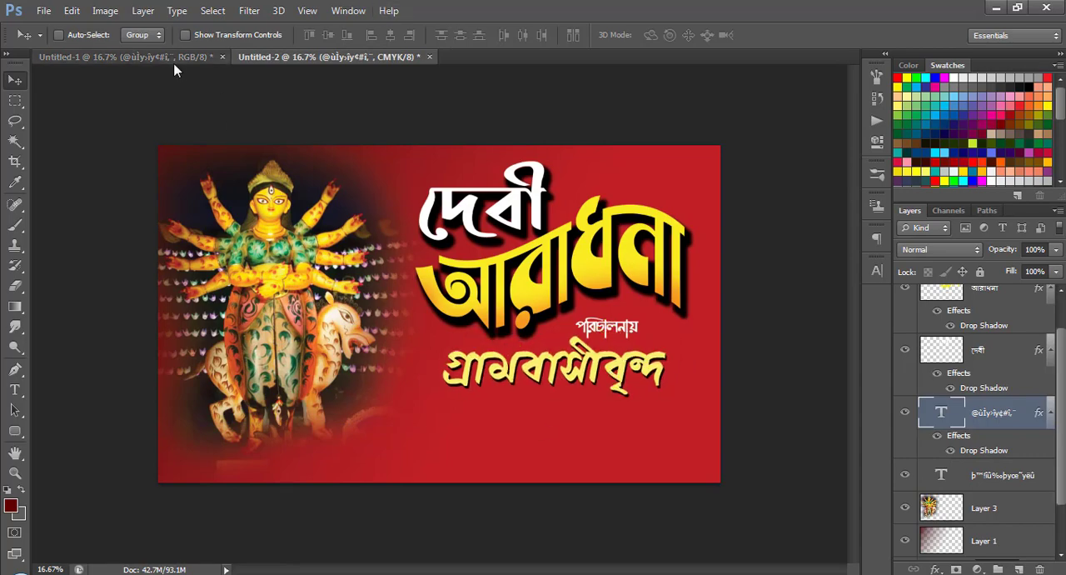
# Copy the স্থাপিত -১৯৮৫ and সবারে করি আহ্বান text layers from Untitled-1 to below the গ্রামবাসীবৃন্দ text in Untitled-2.
pyautogui.click(125, 57)
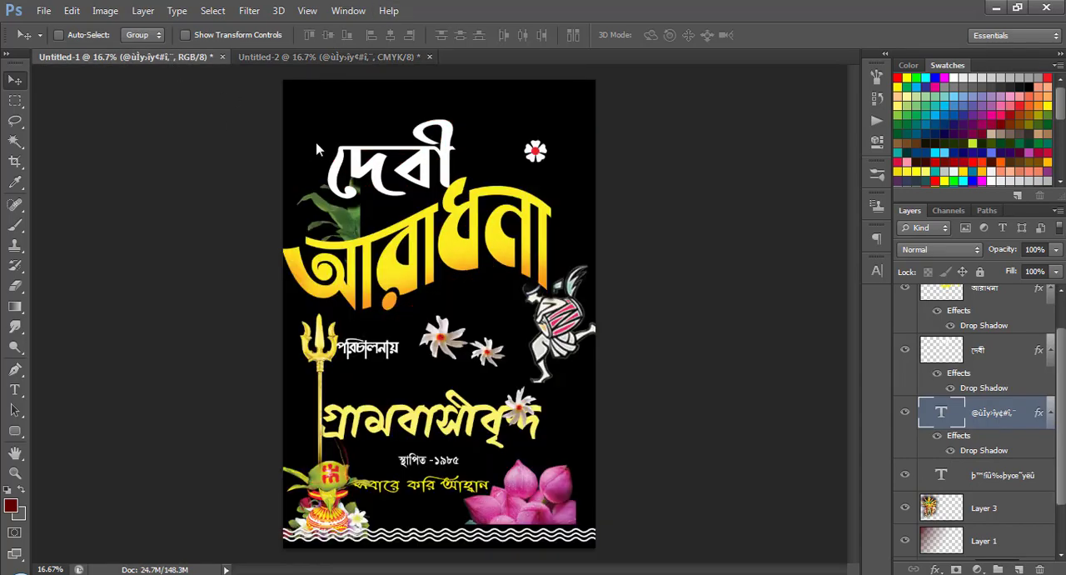
pyautogui.rightClick(435, 463)
pyautogui.click(467, 469)
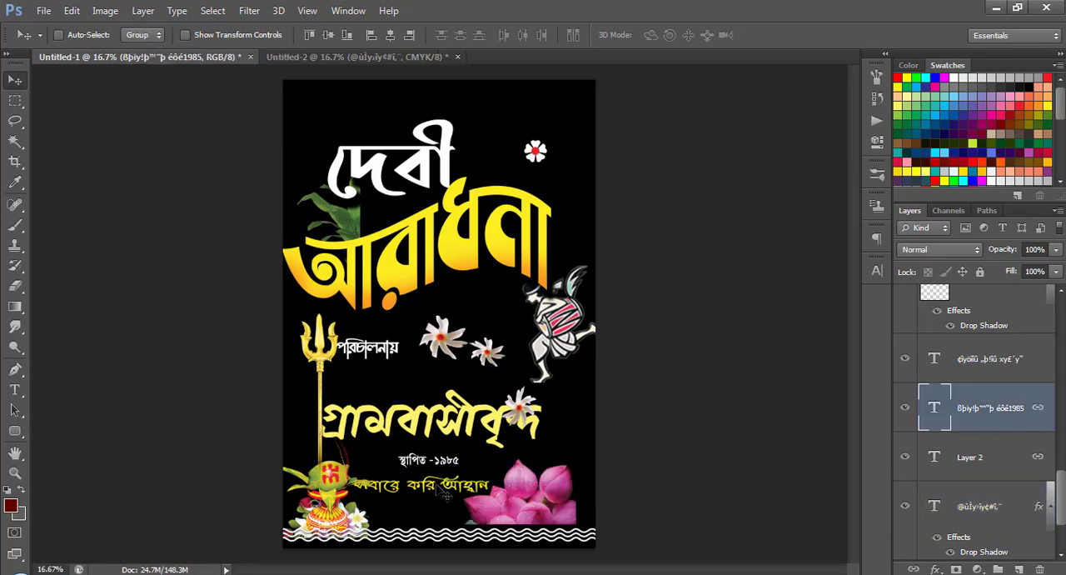
pyautogui.rightClick(445, 494)
pyautogui.keyDown('shift'); pyautogui.click(450, 490); pyautogui.keyUp('shift')
pyautogui.moveTo(450, 490); pyautogui.dragTo(597, 426)
# Scale the দেবী and আরাধনা title layers together to about 102.8% width and 92.3% height, raising them clear of the পরিচালনায় text.
pyautogui.rightClick(596, 278)
pyautogui.click(610, 287)
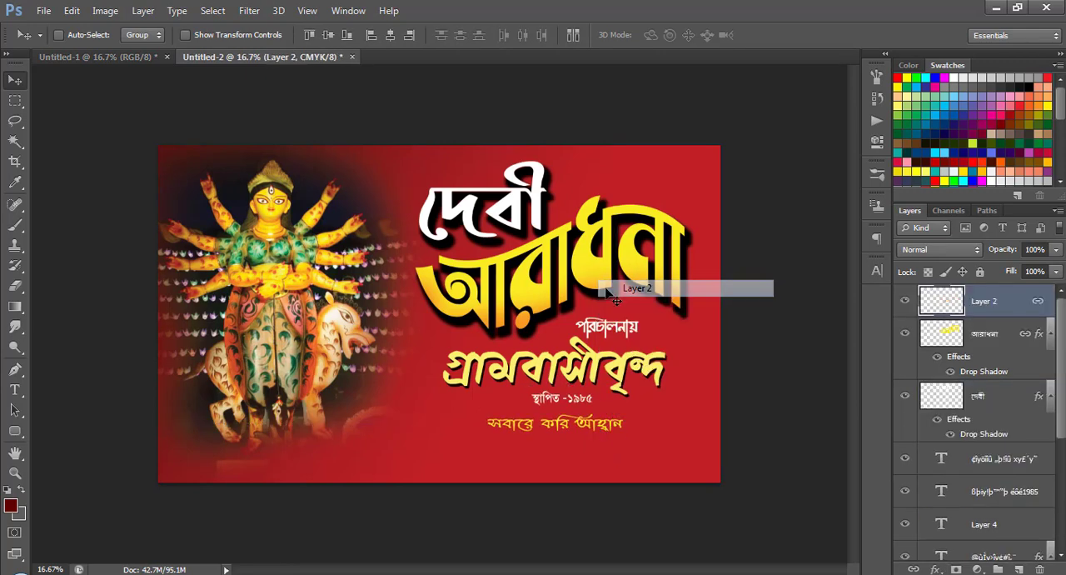
pyautogui.keyDown('shift'); pyautogui.rightClick(533, 200); pyautogui.keyUp('shift')
pyautogui.keyDown('shift'); pyautogui.click(546, 213); pyautogui.keyUp('shift')
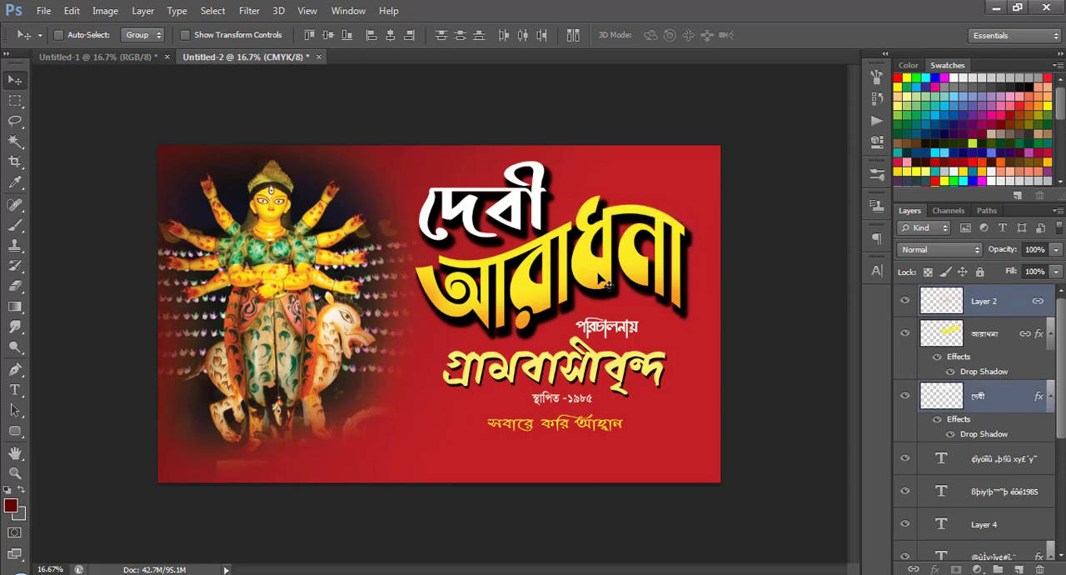
pyautogui.hotkey('ctrl', 't')
pyautogui.moveTo(550, 331)
pyautogui.mouseDown()
pyautogui.moveTo(550, 243)
pyautogui.moveTo(551, 313)
pyautogui.mouseUp()
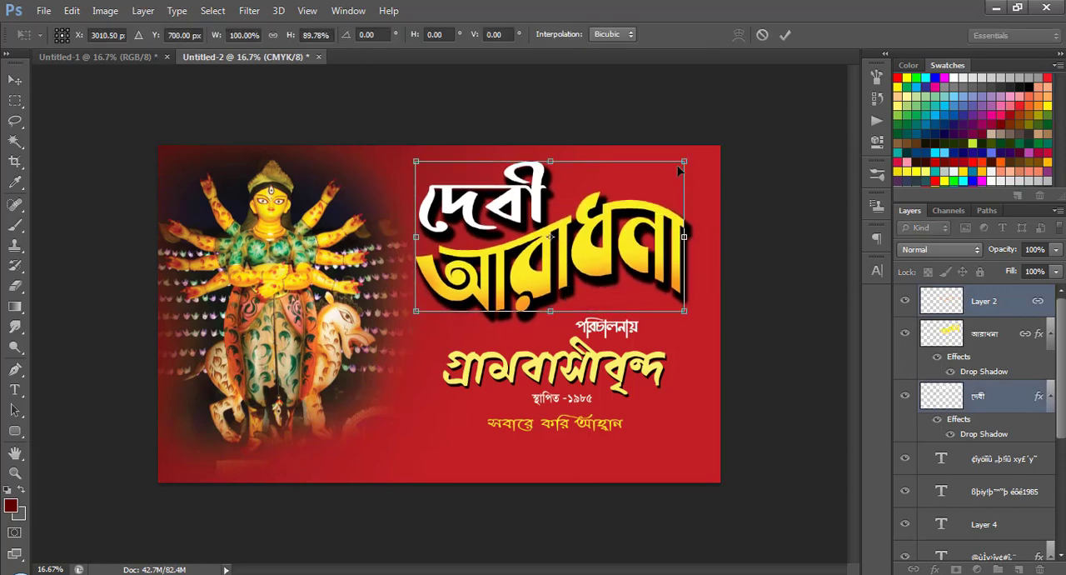
pyautogui.moveTo(685, 158); pyautogui.dragTo(692, 156)
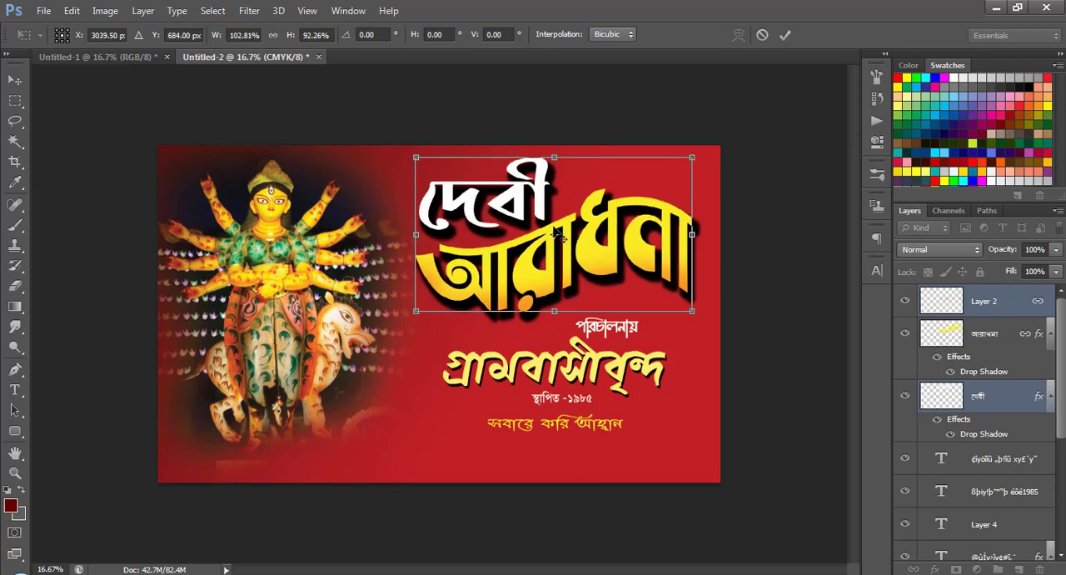
pyautogui.press('Return')
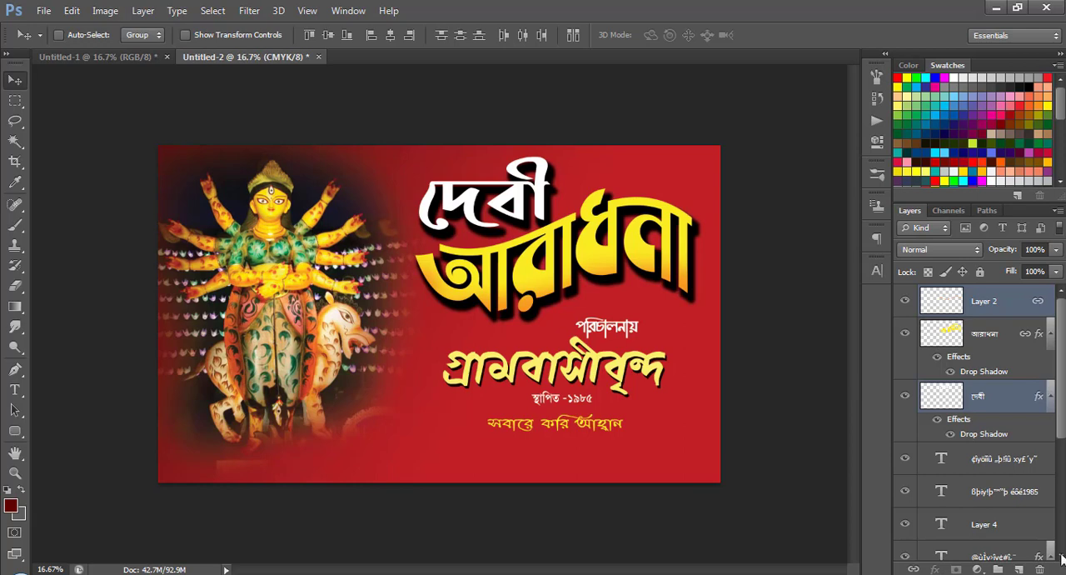
# Add a new layer above Layer 1 and draw a dark red #620000-to-transparent gradient inward from the banner's lower-right corner.
pyautogui.scroll(-5, 1018, 532)
pyautogui.click(996, 483)
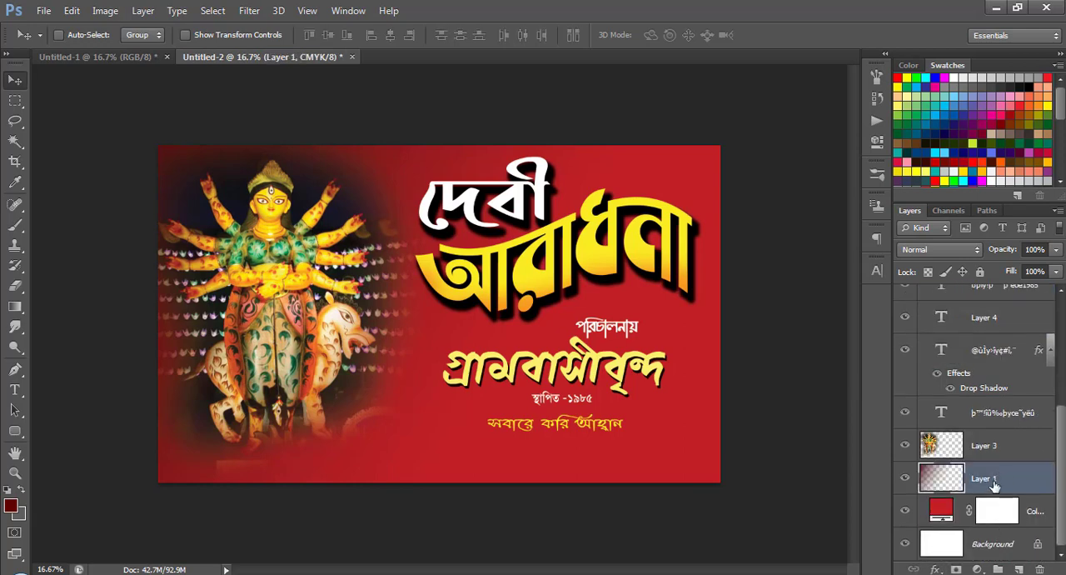
pyautogui.click(1019, 569)
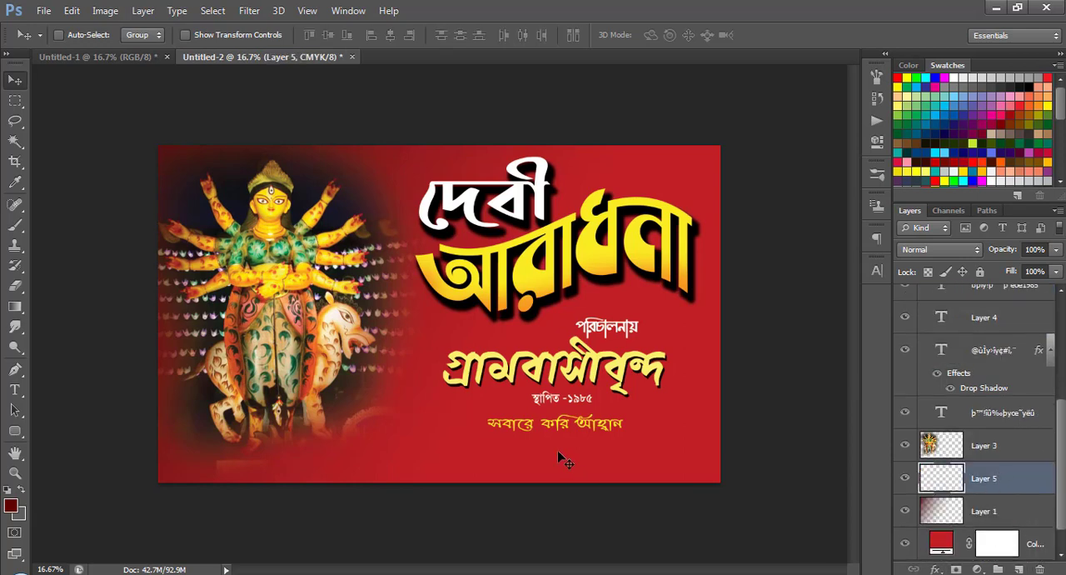
pyautogui.click(15, 308)
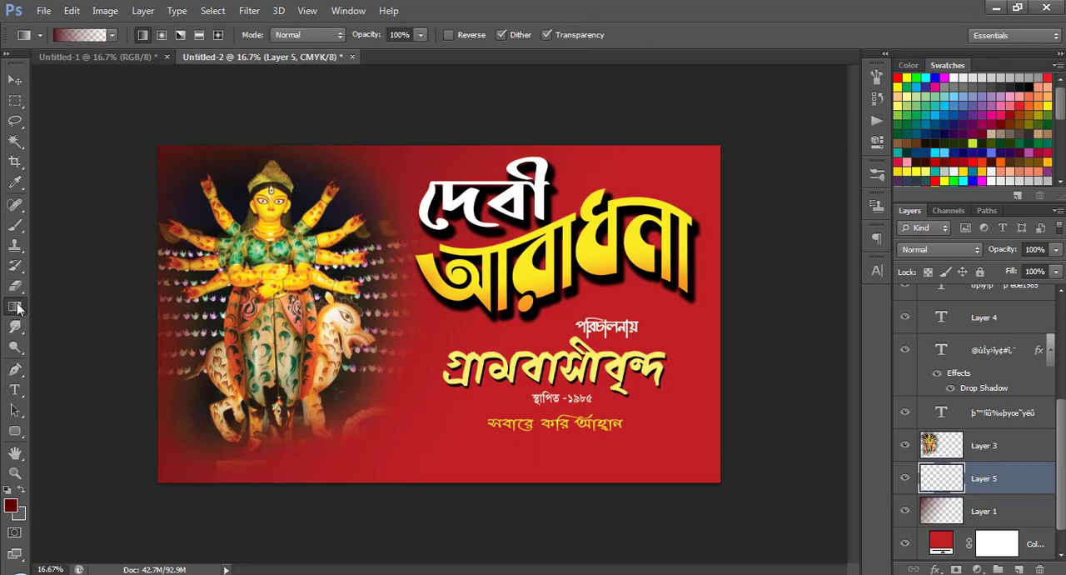
pyautogui.click(11, 507)
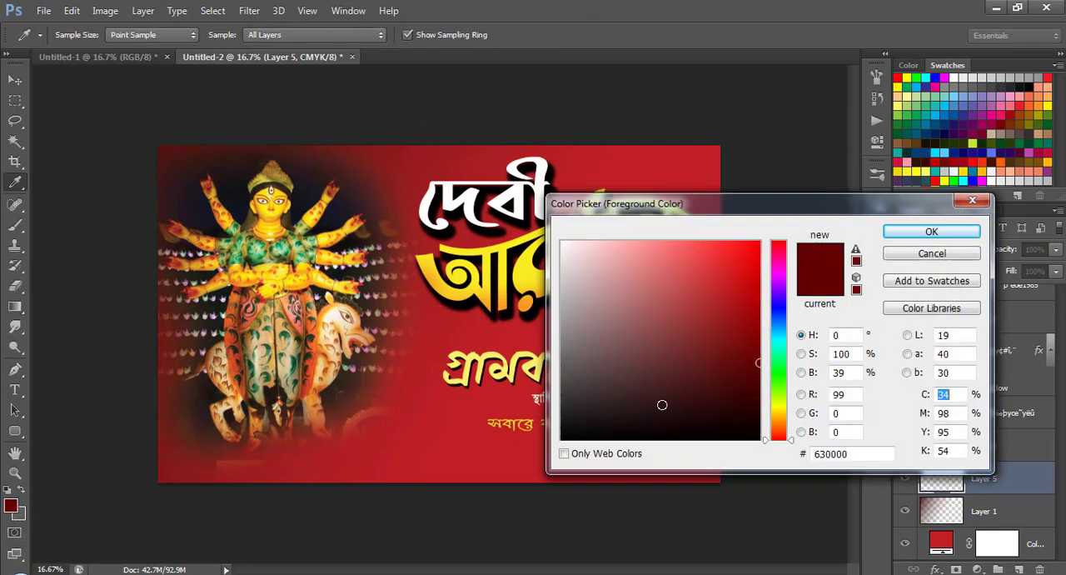
pyautogui.click(755, 364)
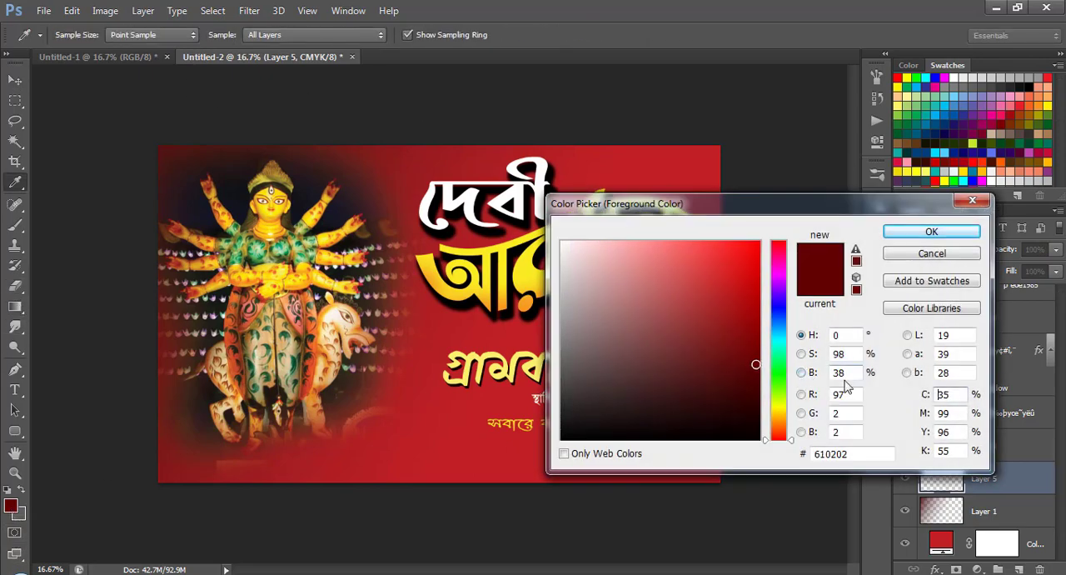
pyautogui.click(758, 363)
pyautogui.click(932, 231)
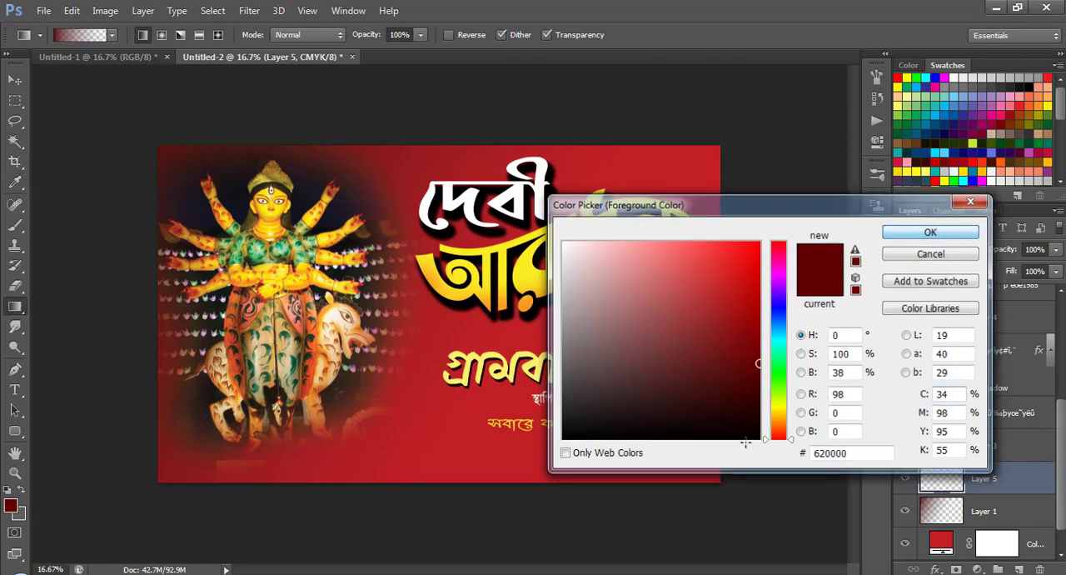
pyautogui.moveTo(727, 491); pyautogui.dragTo(528, 304)
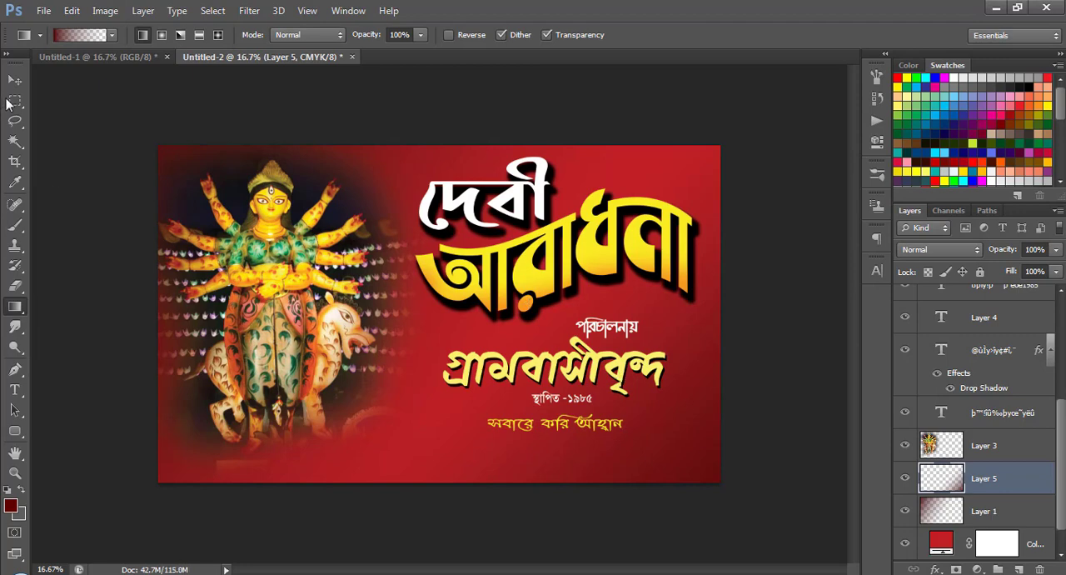
pyautogui.click(15, 81)
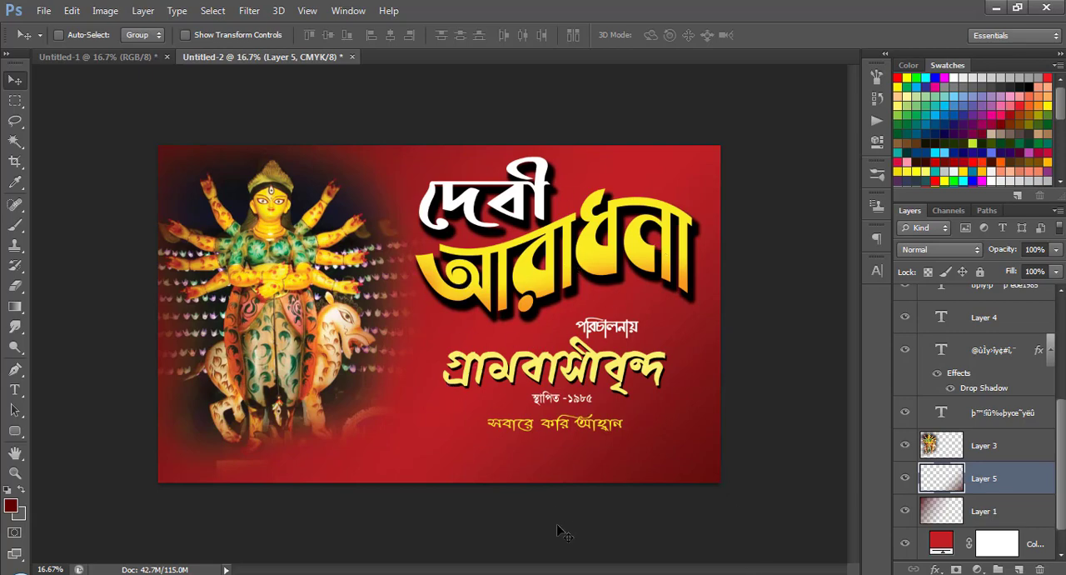
# Copy the ritual pot picture (Layer 6 copy 3) from Untitled-1 to the banner's lower edge below the goddess, stacked above Layer 3.
pyautogui.click(117, 57)
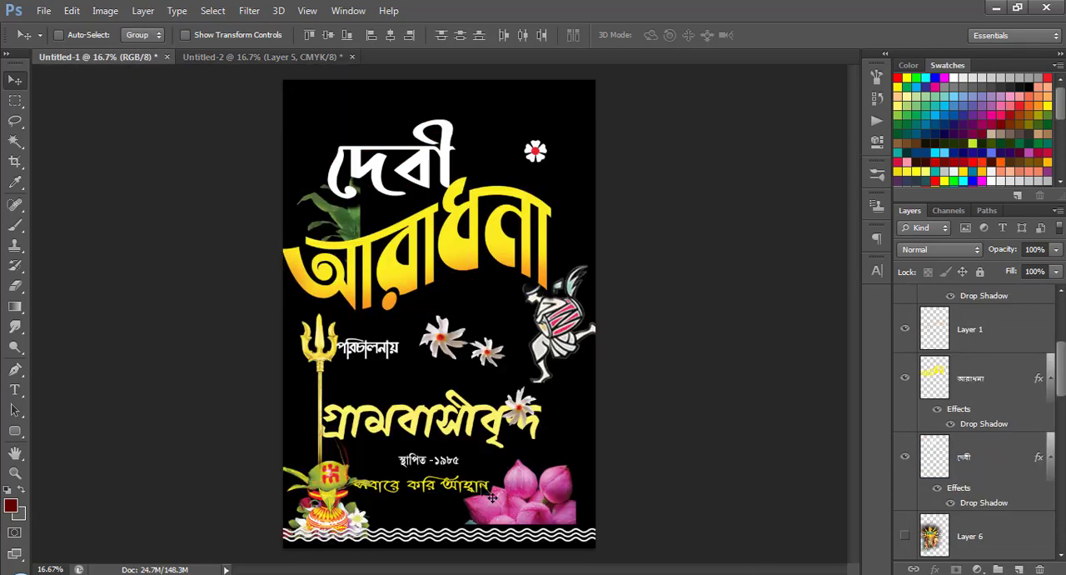
pyautogui.rightClick(290, 477)
pyautogui.click(333, 479)
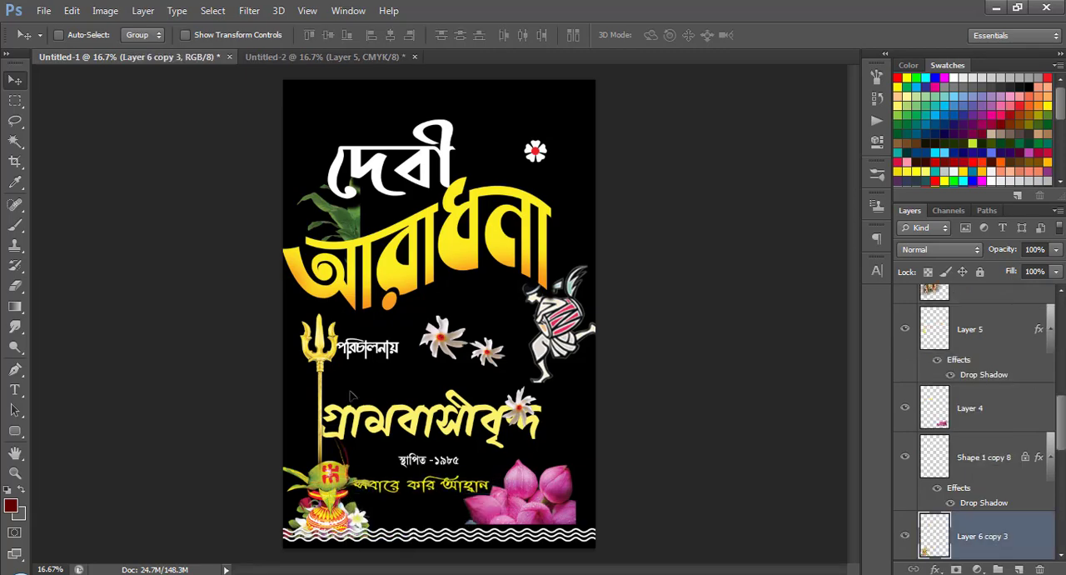
pyautogui.moveTo(344, 484); pyautogui.dragTo(333, 354)
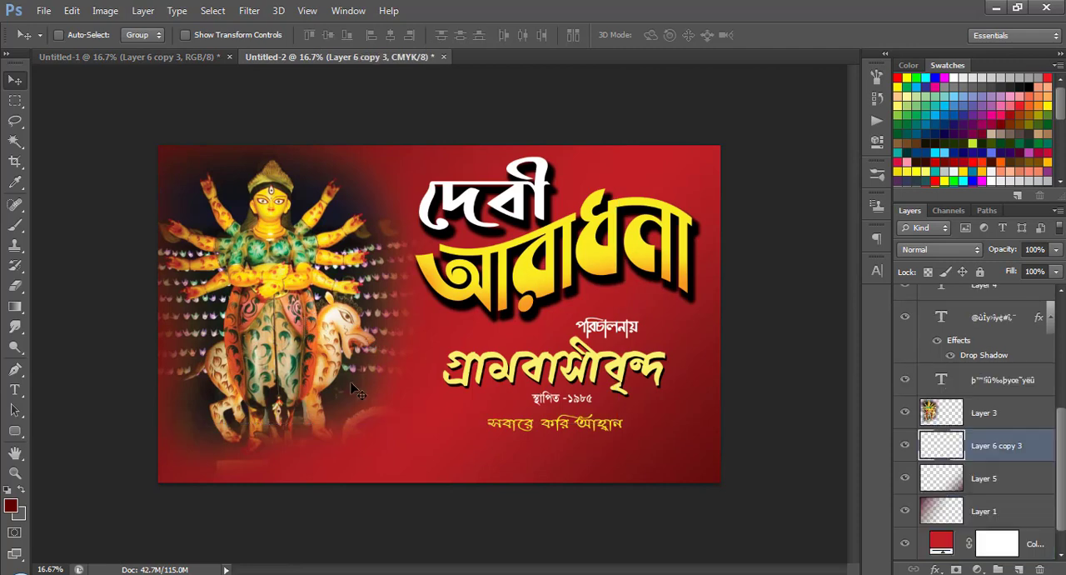
pyautogui.scroll(1, 1007, 474)
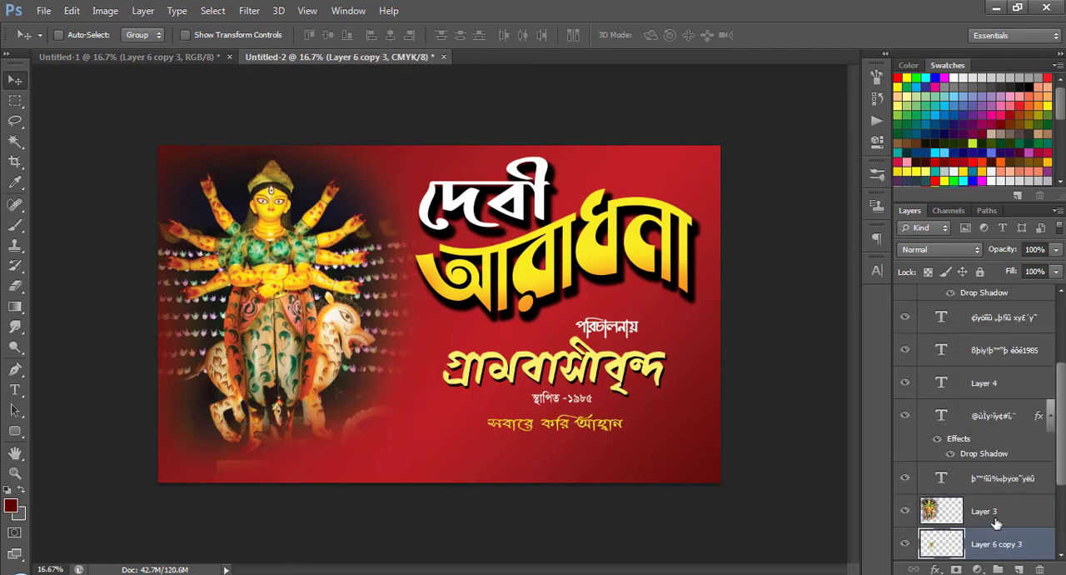
pyautogui.moveTo(996, 535); pyautogui.dragTo(980, 488)
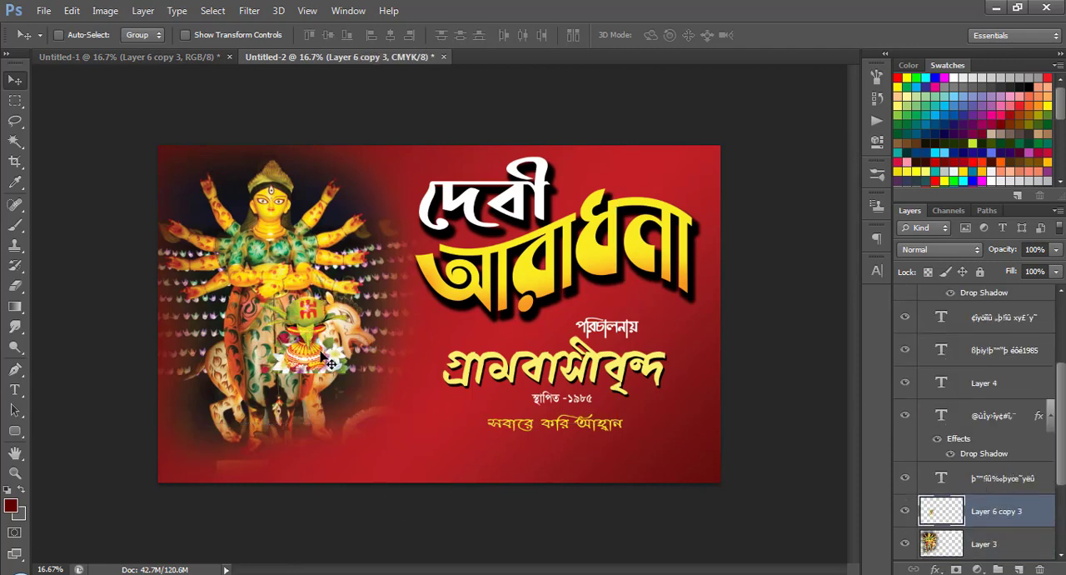
pyautogui.moveTo(327, 360); pyautogui.dragTo(302, 460)
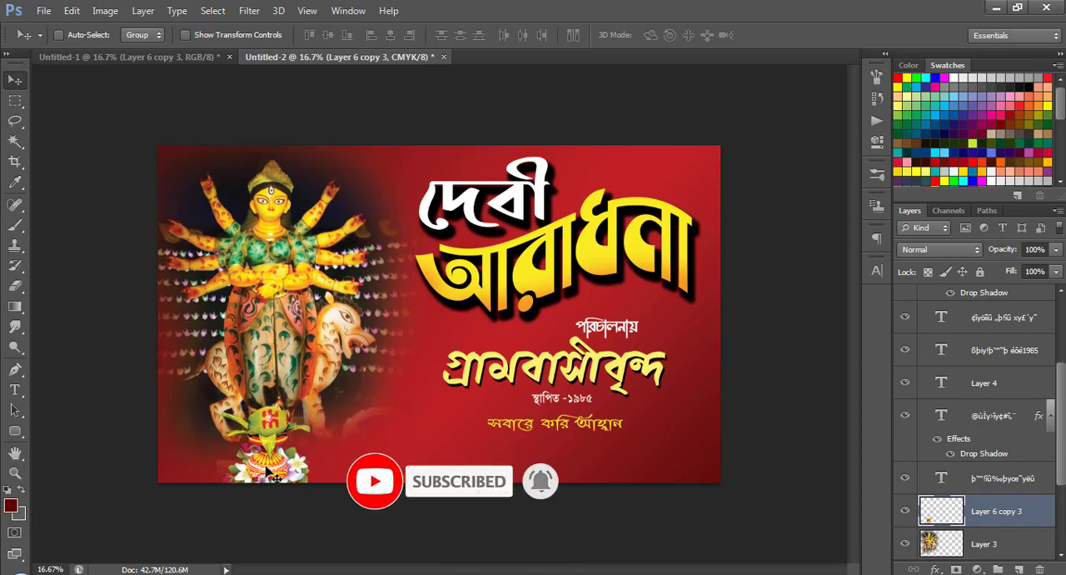
# Enlarge the ritual pot picture slightly at the banner's lower edge.
pyautogui.hotkey('ctrl', 't')
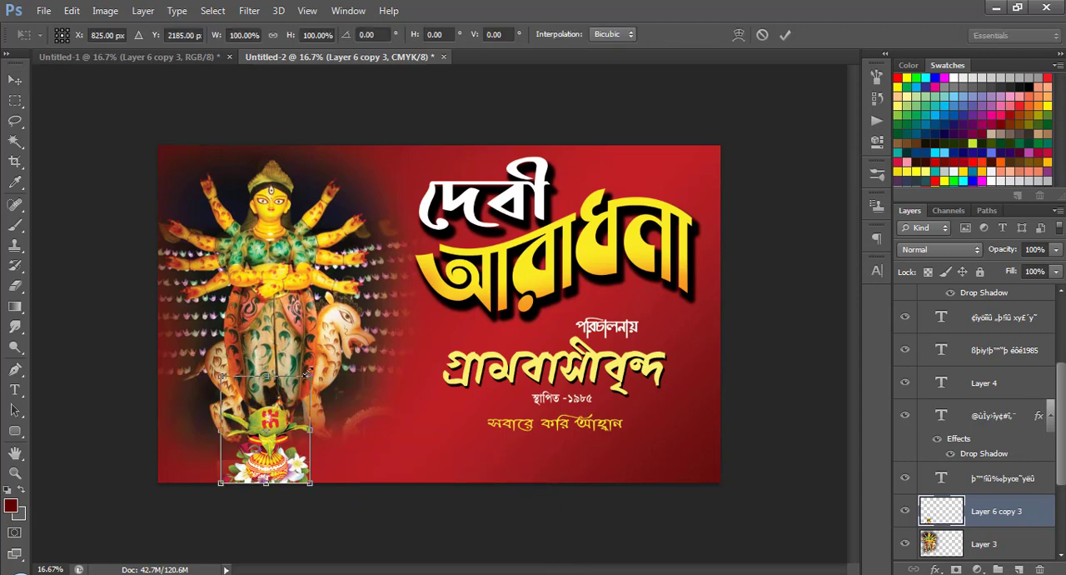
pyautogui.moveTo(309, 373); pyautogui.dragTo(317, 366)
pyautogui.doubleClick(284, 419)
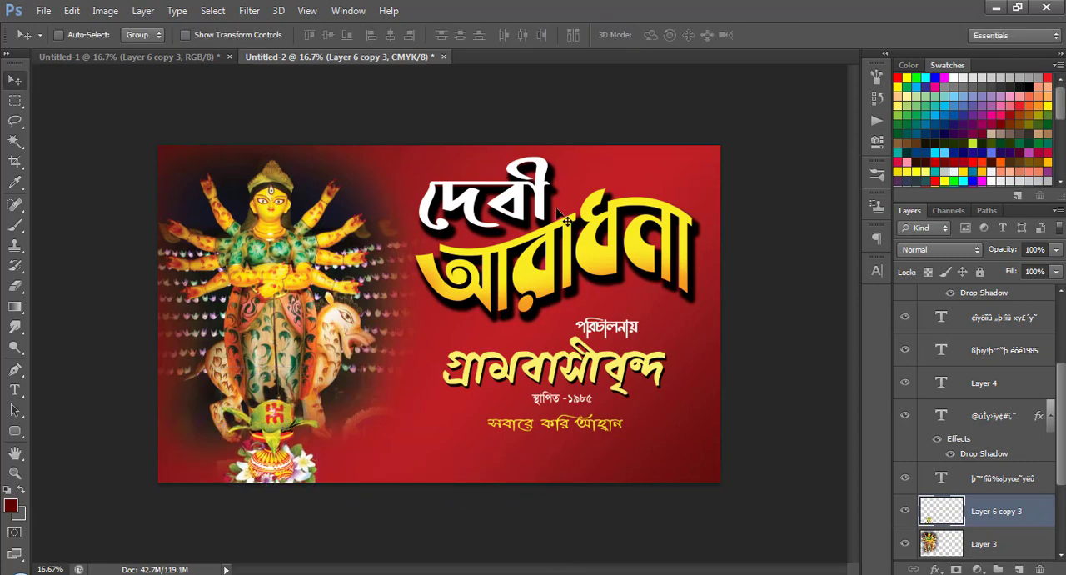
# Copy the white wavy line layer from Untitled-1 to near the banner's lower edge in Untitled-2, stacked beneath Layer 3.
pyautogui.click(164, 53)
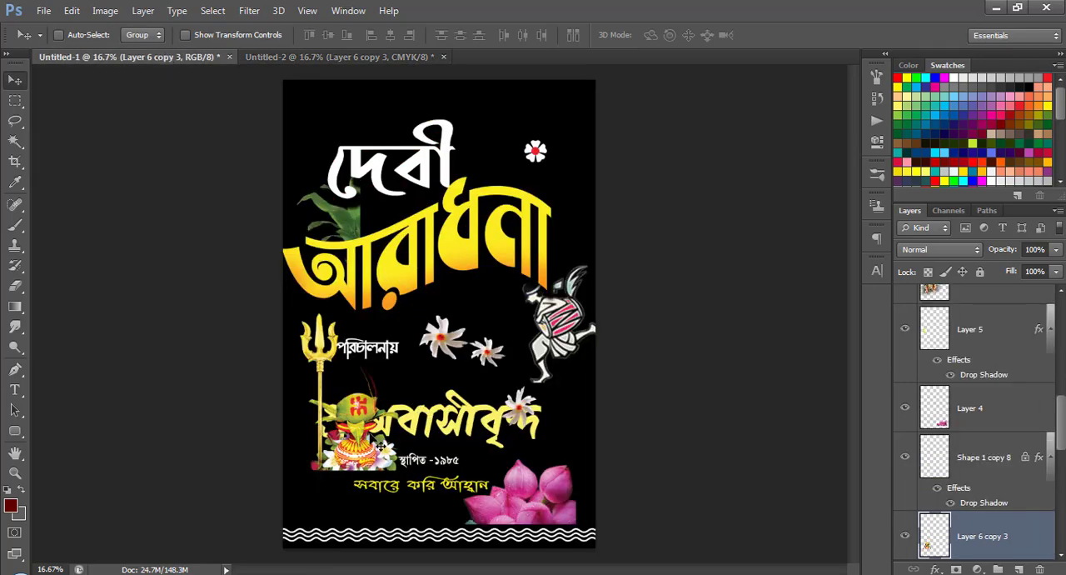
pyautogui.rightClick(539, 537)
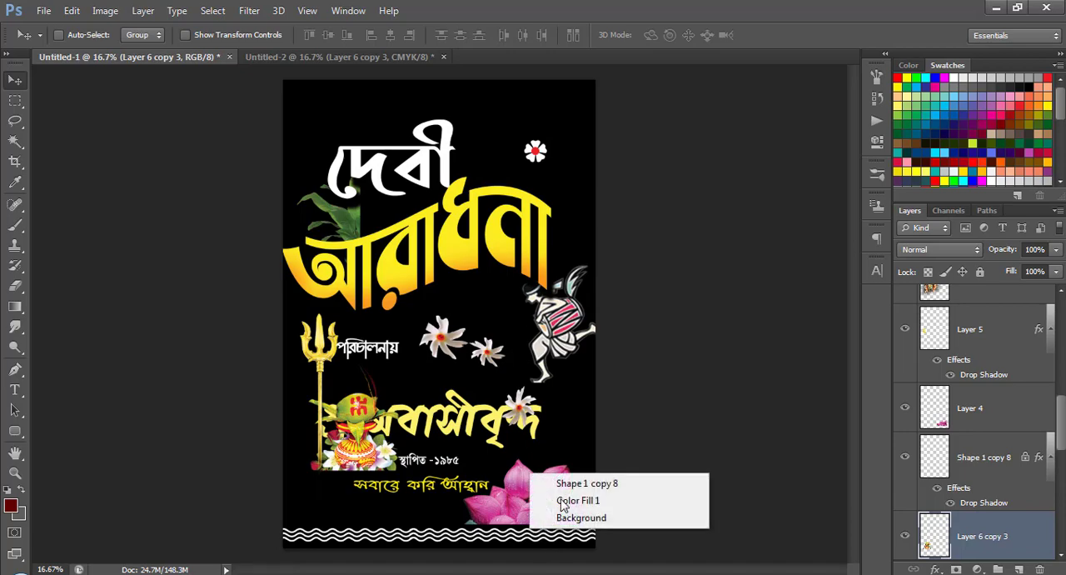
pyautogui.click(595, 476)
pyautogui.moveTo(510, 548)
pyautogui.mouseDown()
pyautogui.moveTo(437, 539)
pyautogui.moveTo(437, 121)
pyautogui.moveTo(385, 99)
pyautogui.moveTo(379, 59)
pyautogui.moveTo(380, 131)
pyautogui.moveTo(450, 428)
pyautogui.moveTo(545, 444)
pyautogui.mouseUp()
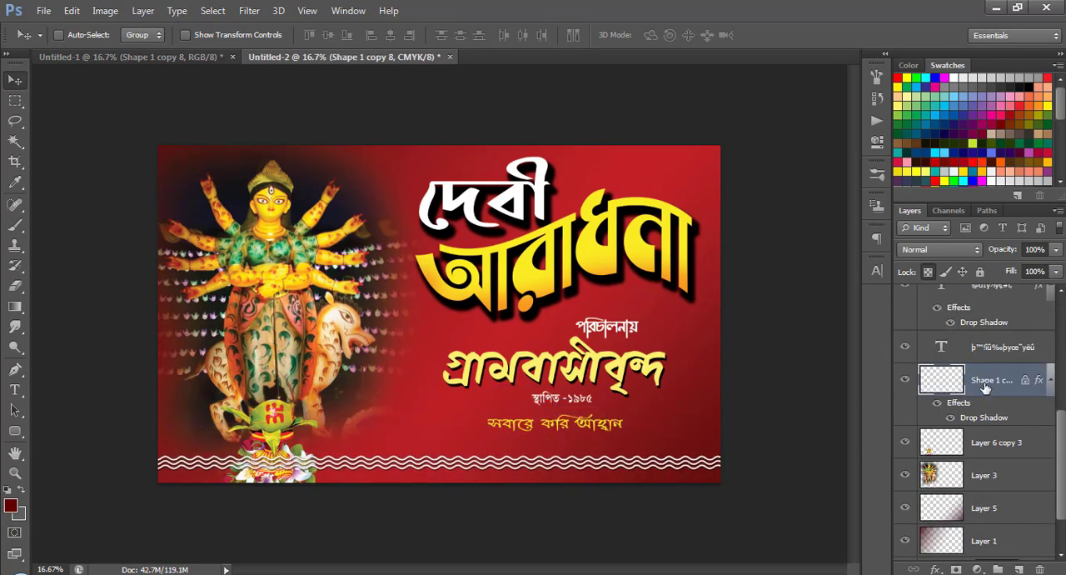
pyautogui.moveTo(986, 381)
pyautogui.mouseDown()
pyautogui.moveTo(1000, 516)
pyautogui.moveTo(986, 454)
pyautogui.mouseUp()
pyautogui.moveTo(503, 478); pyautogui.dragTo(514, 477)
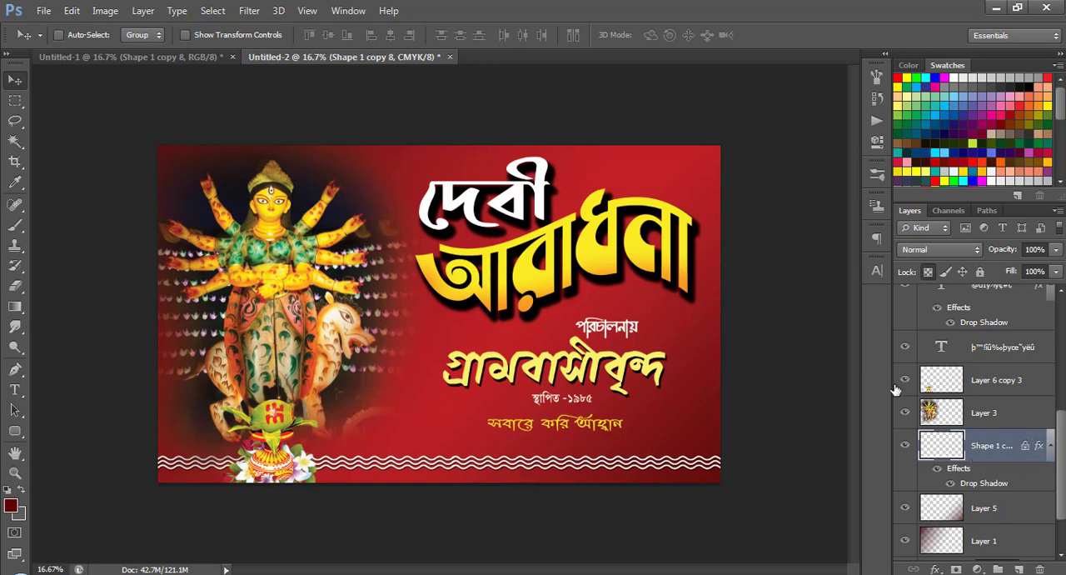
# Fill the strip below the wavy lines with a dark green #023417 solid color layer and stack it beneath the wavy line layer.
pyautogui.click(15, 100)
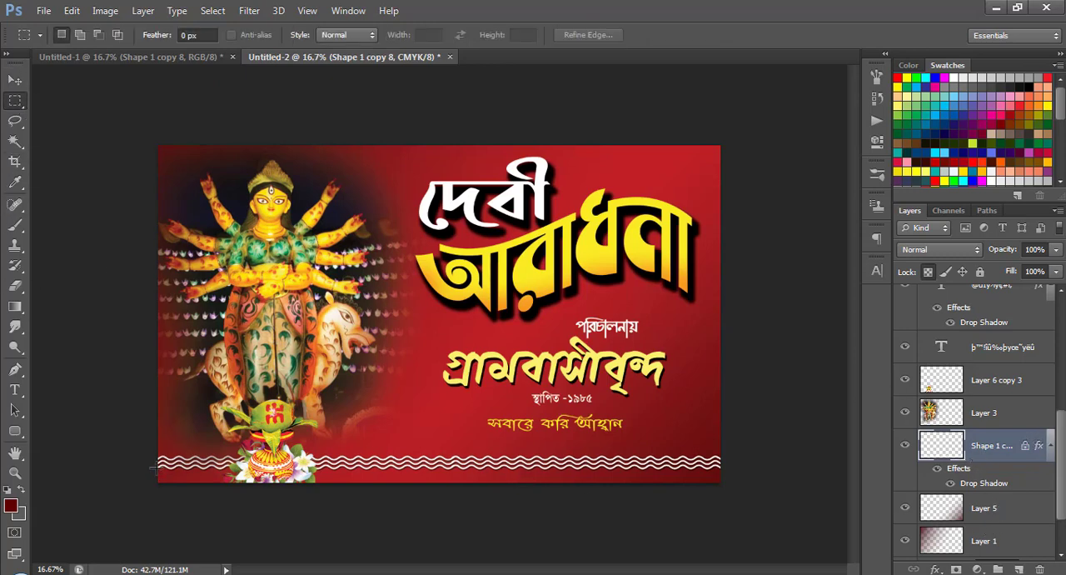
pyautogui.moveTo(155, 466)
pyautogui.mouseDown()
pyautogui.moveTo(752, 484)
pyautogui.moveTo(865, 457)
pyautogui.mouseUp()
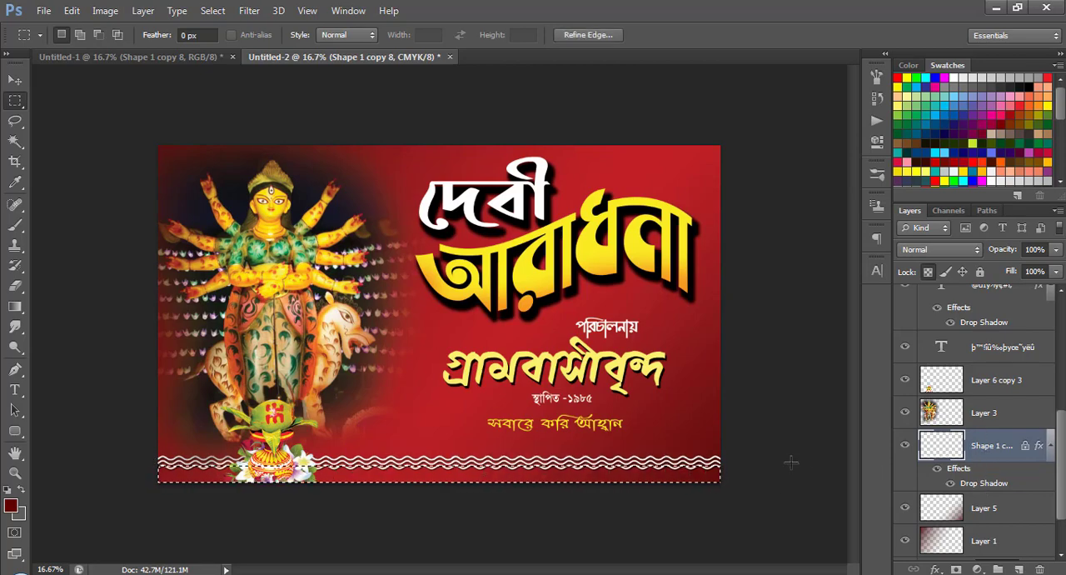
pyautogui.click(978, 570)
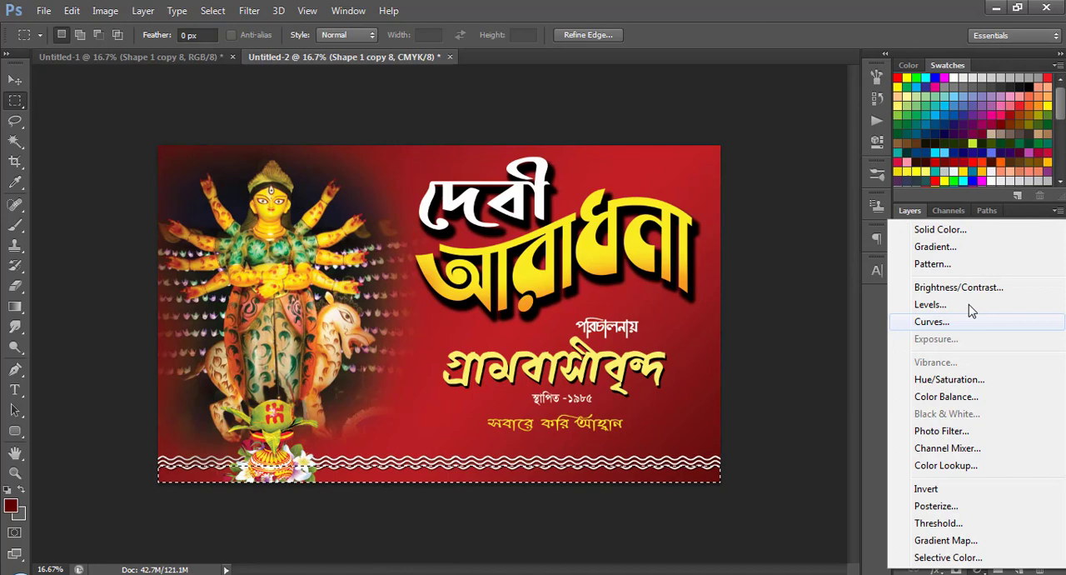
pyautogui.click(943, 230)
pyautogui.moveTo(718, 204); pyautogui.dragTo(747, 237)
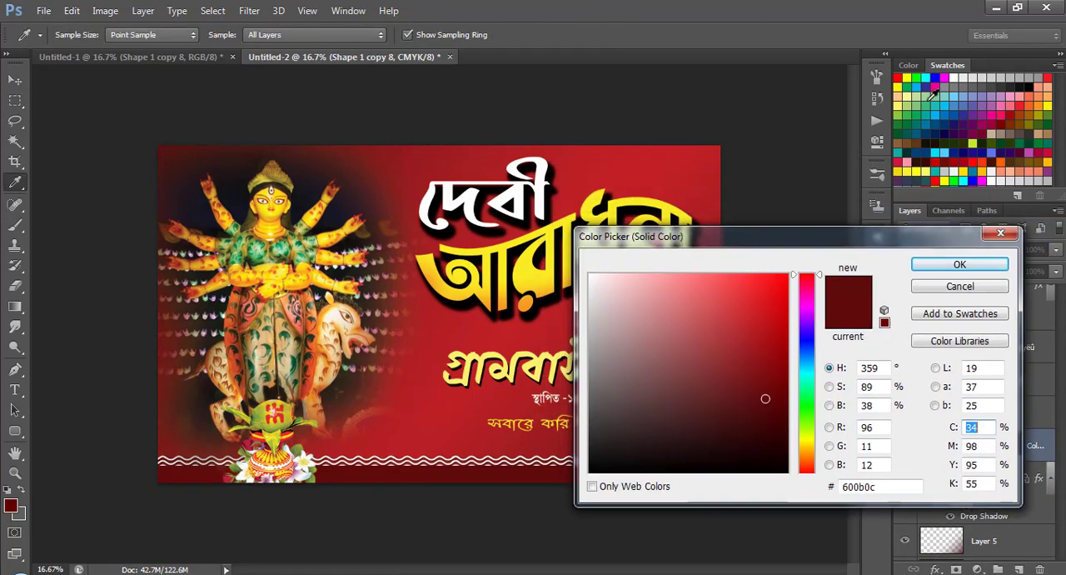
pyautogui.click(929, 105)
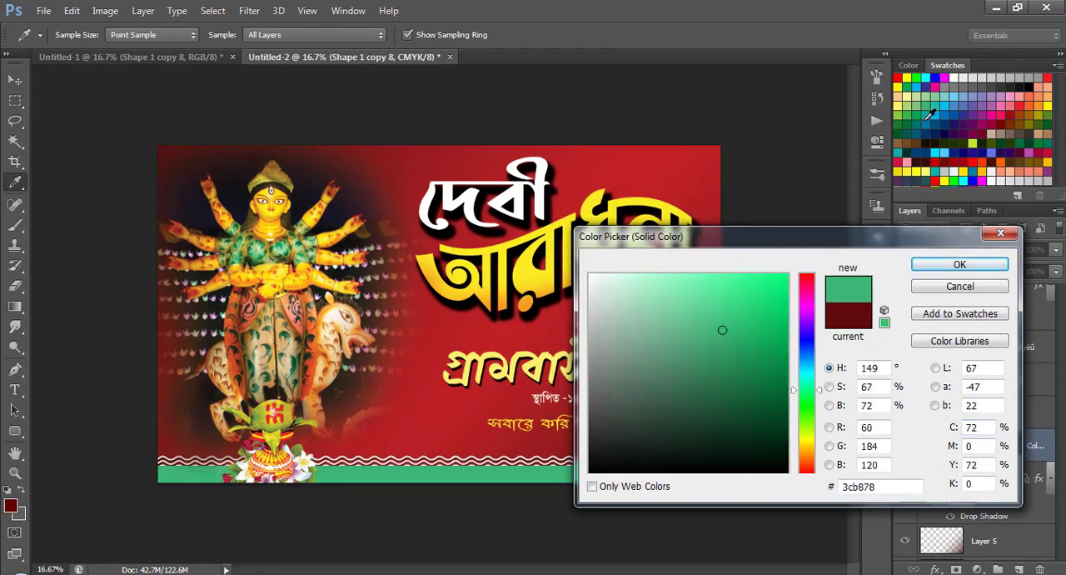
pyautogui.click(915, 125)
pyautogui.click(907, 126)
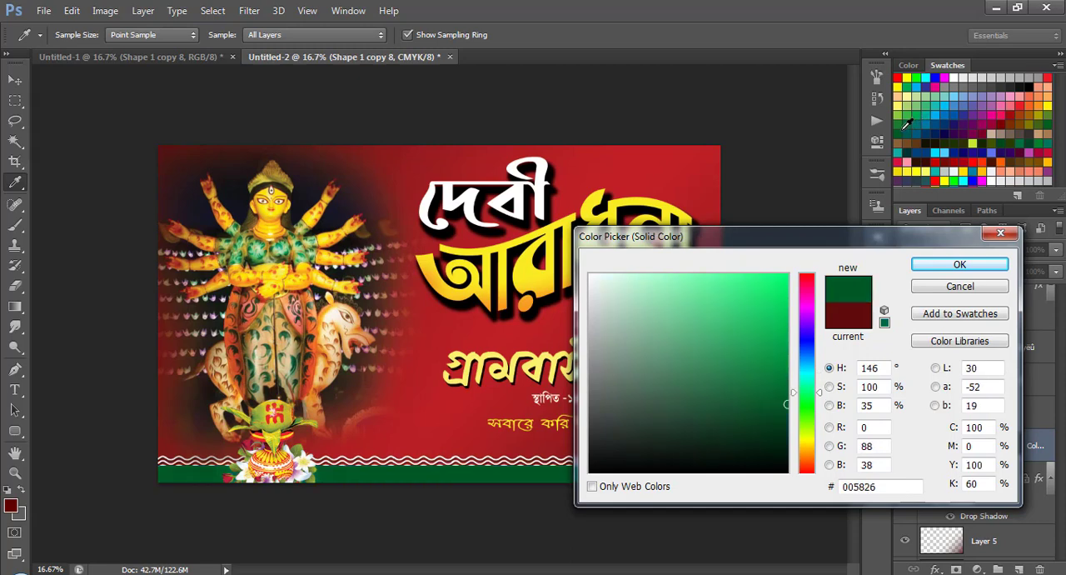
pyautogui.moveTo(785, 421); pyautogui.dragTo(780, 431)
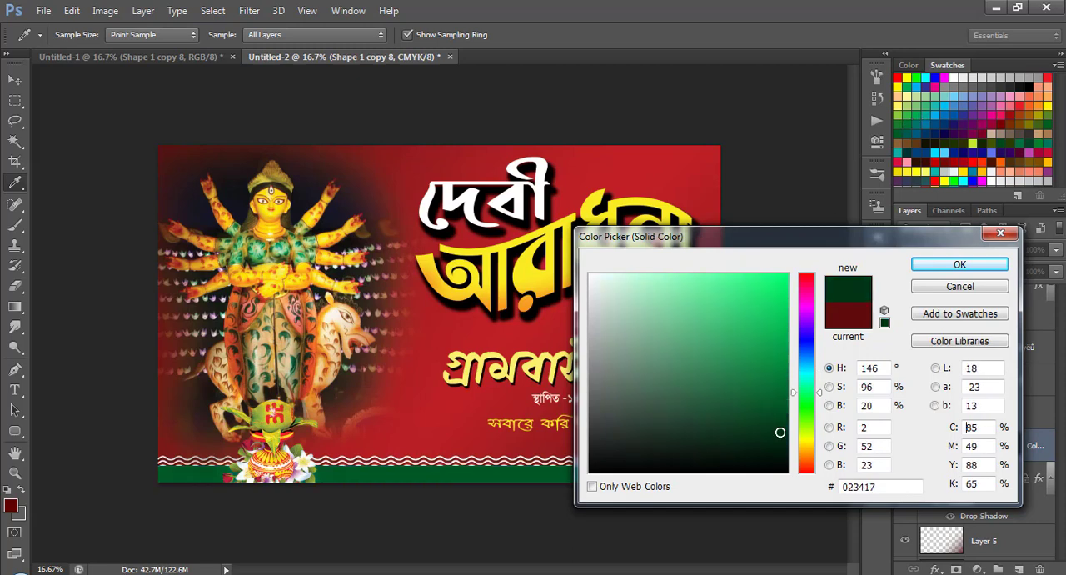
pyautogui.click(959, 265)
pyautogui.moveTo(1033, 447); pyautogui.dragTo(1023, 483)
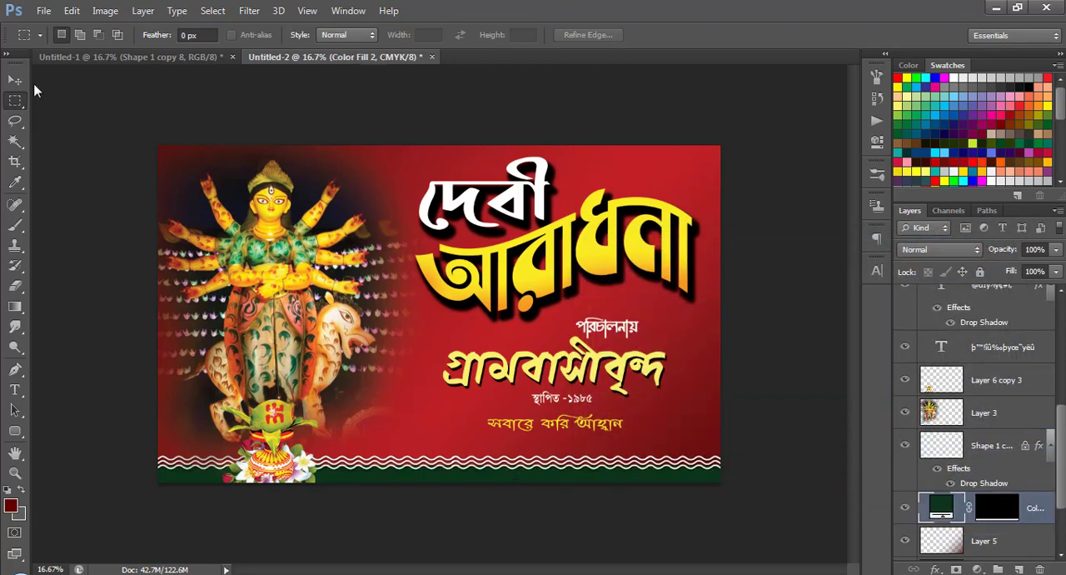
# Copy the green banana plant picture (Layer 3) from Untitled-1 to the right edge of the banner in Untitled-2.
pyautogui.click(15, 82)
pyautogui.scroll(-4, 472, 305)
pyautogui.scroll(4, 473, 310)
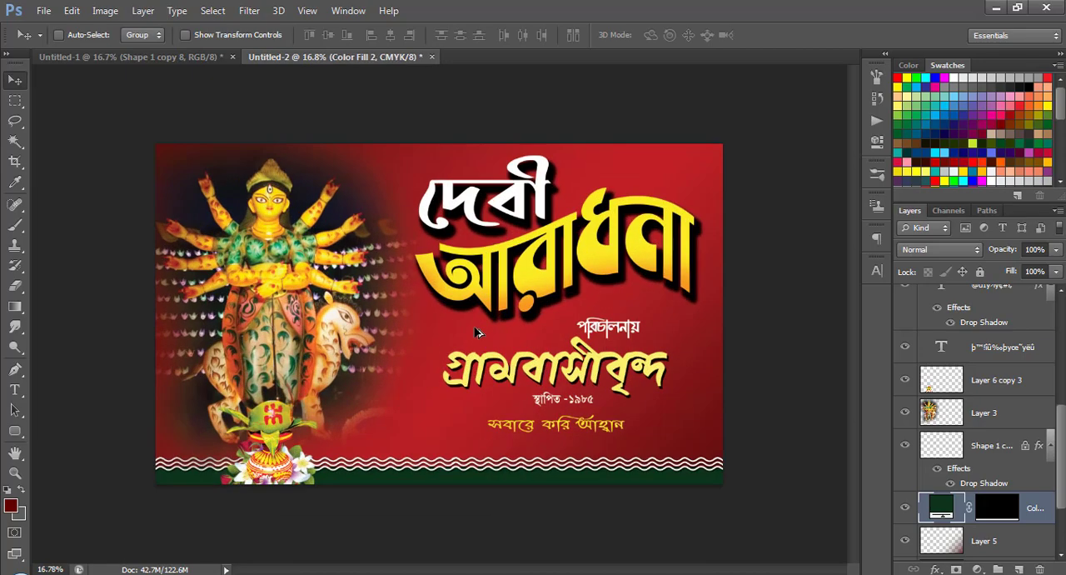
pyautogui.scroll(3, 475, 332)
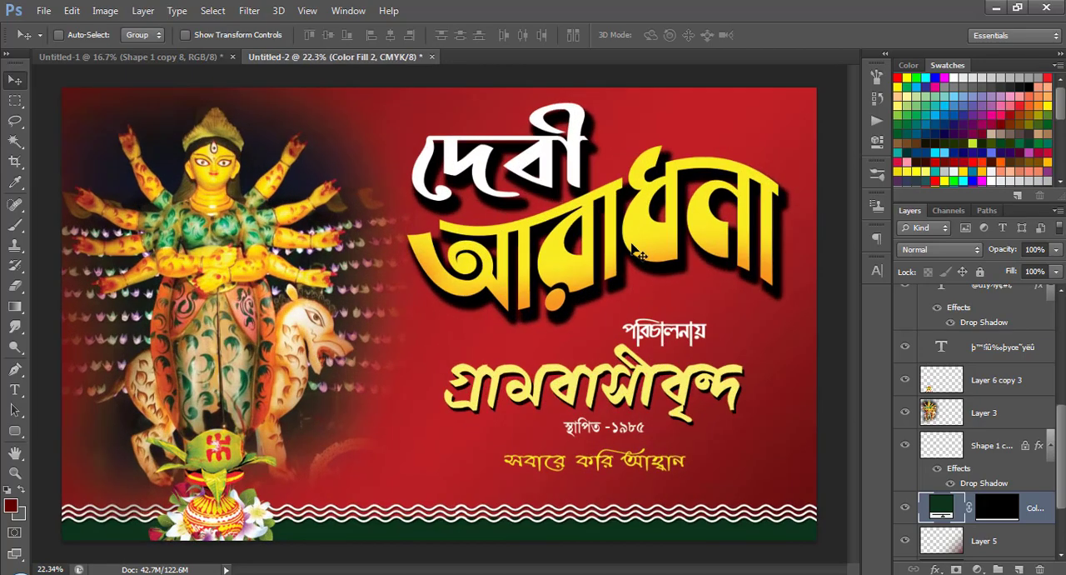
pyautogui.click(171, 57)
pyautogui.rightClick(343, 226)
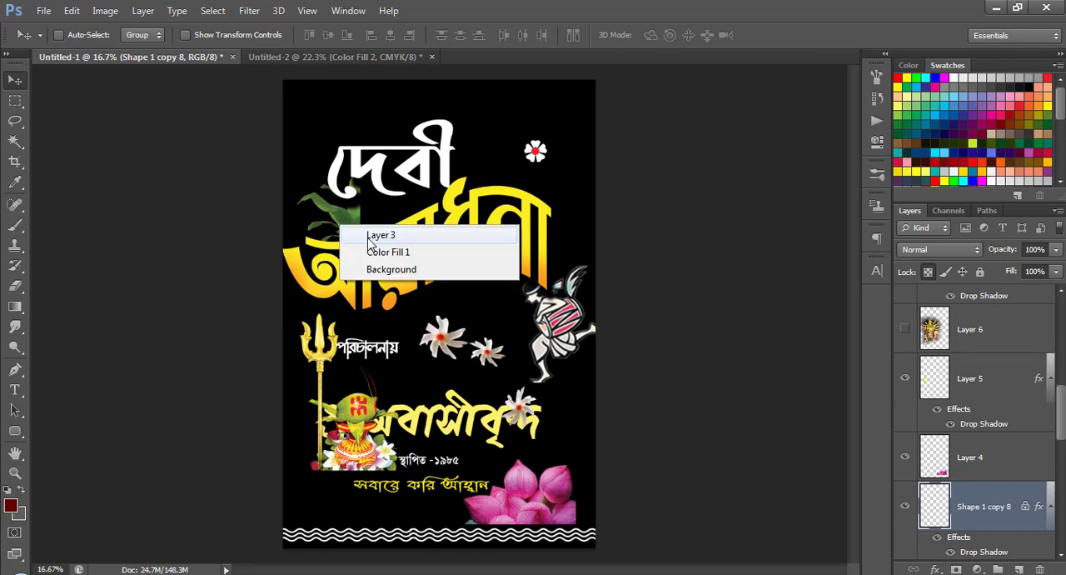
pyautogui.click(366, 232)
pyautogui.moveTo(367, 233); pyautogui.dragTo(805, 406)
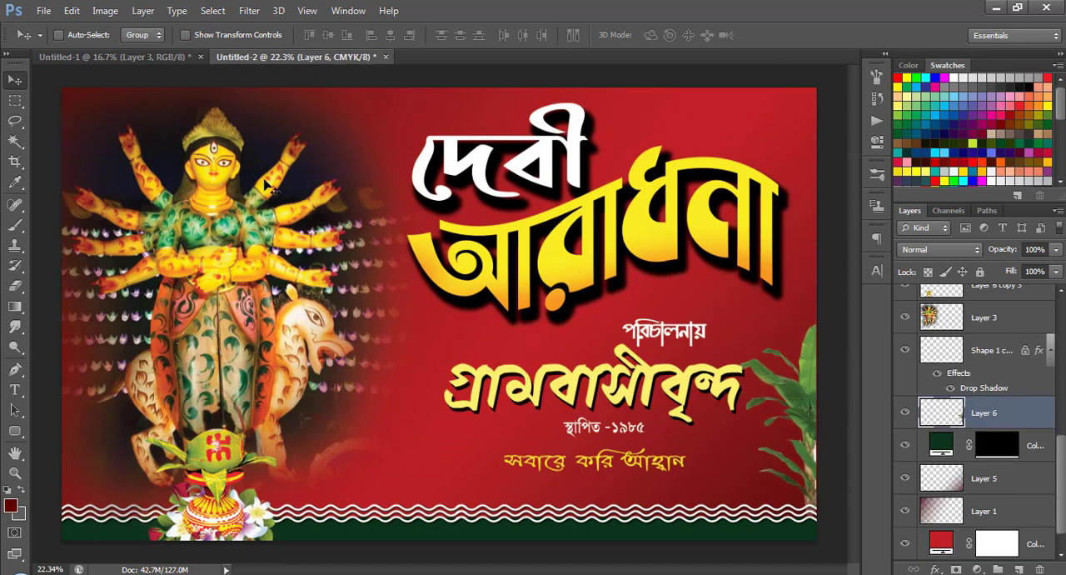
# Copy the pink lotus picture (Layer 4) from Untitled-1 to the banner's lower right corner, stacked directly beneath Layer 2.
pyautogui.click(158, 56)
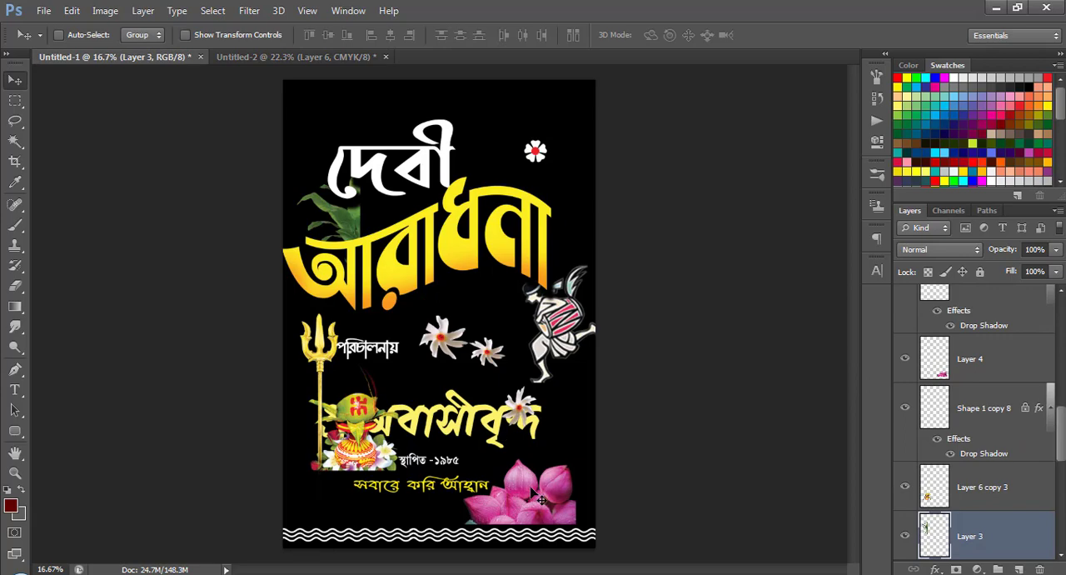
pyautogui.keyDown('ctrl'); pyautogui.click(540, 498); pyautogui.keyUp('ctrl')
pyautogui.moveTo(540, 499); pyautogui.dragTo(768, 513)
pyautogui.scroll(5, 992, 391)
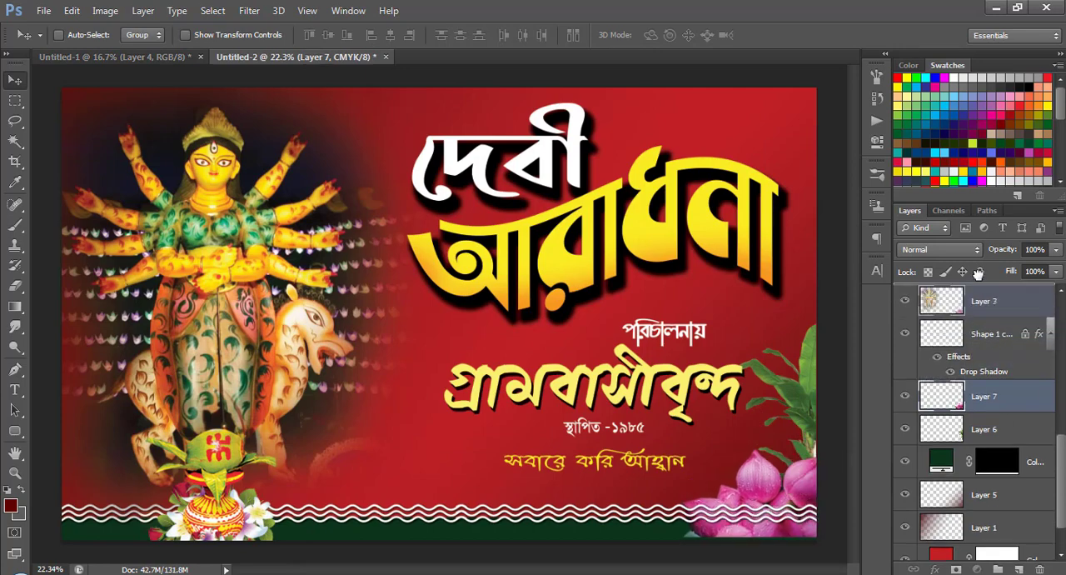
pyautogui.moveTo(980, 283)
pyautogui.mouseDown()
pyautogui.moveTo(979, 329)
pyautogui.moveTo(978, 317)
pyautogui.mouseUp()
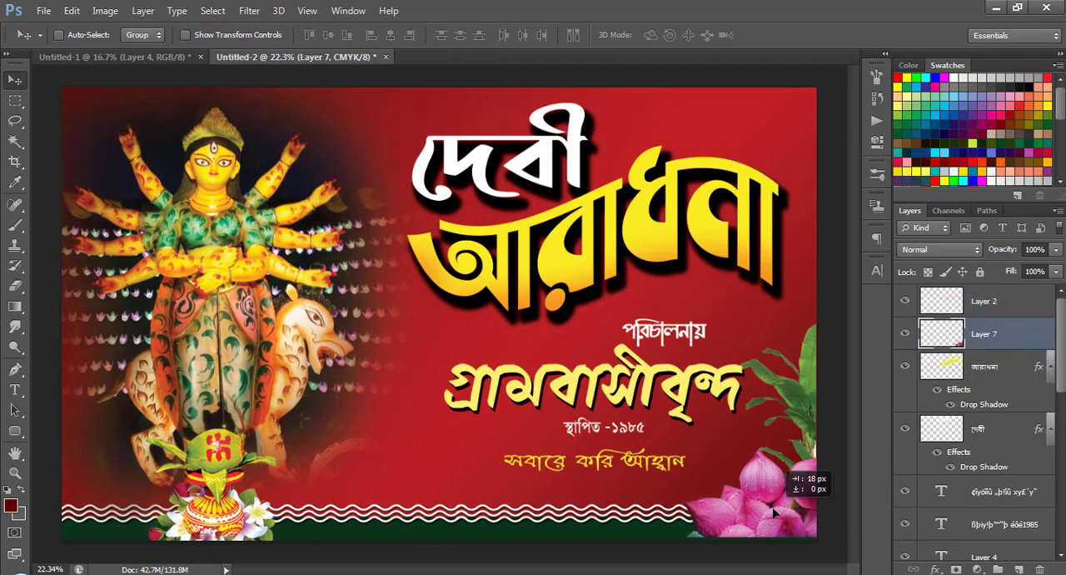
# Enlarge the banana plant picture proportionally to about 139% along the banner's right edge.
pyautogui.keyDown('ctrl'); pyautogui.click(807, 409); pyautogui.keyUp('ctrl')
pyautogui.hotkey('ctrl', 't')
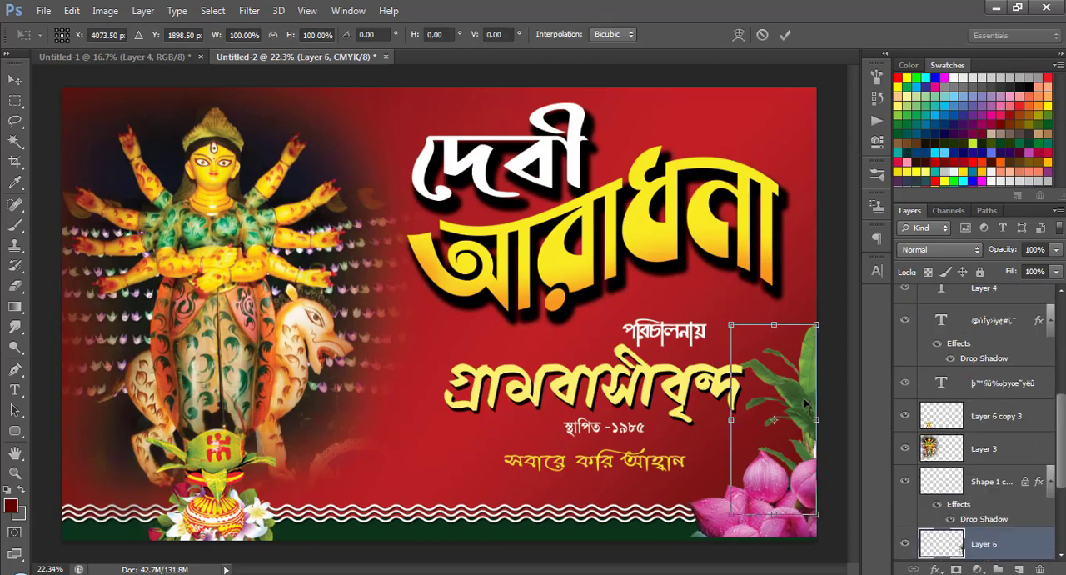
pyautogui.moveTo(731, 325); pyautogui.dragTo(698, 249)
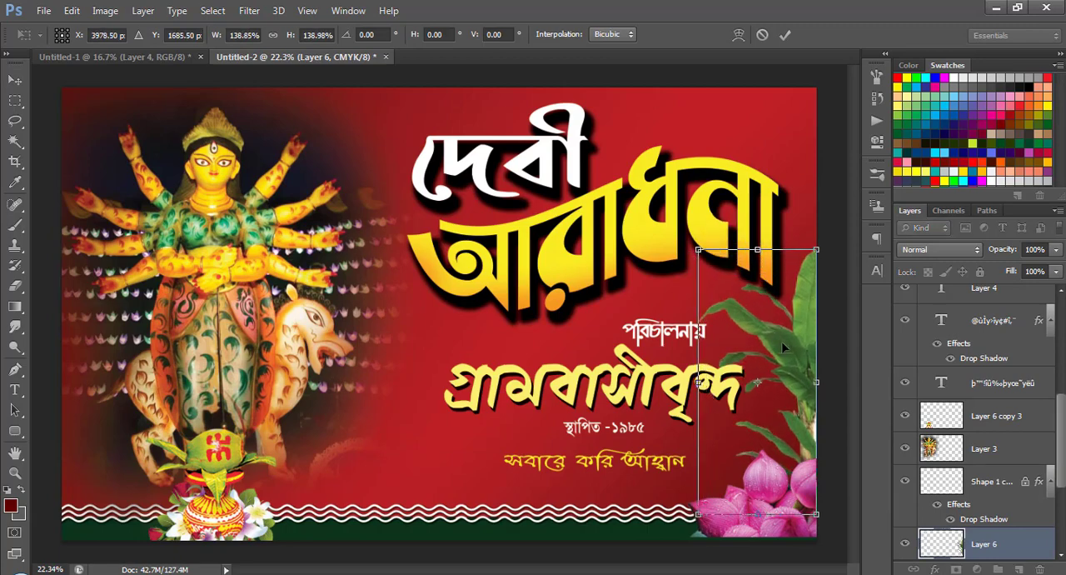
pyautogui.press('Return')
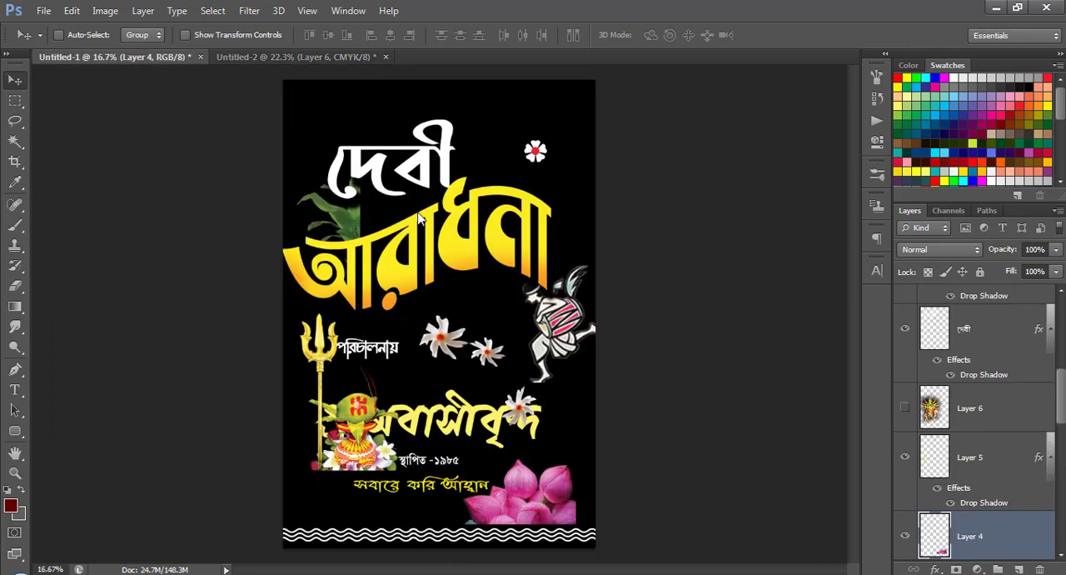
# Copy the drummer figure (Layer 7 copy 3) from Untitled-1 to the banner, beside the lotus and in front of the banana plant.
pyautogui.click(125, 57)
pyautogui.rightClick(570, 336)
pyautogui.click(591, 336)
pyautogui.moveTo(582, 337); pyautogui.dragTo(735, 434)
pyautogui.rightClick(562, 329)
pyautogui.click(565, 341)
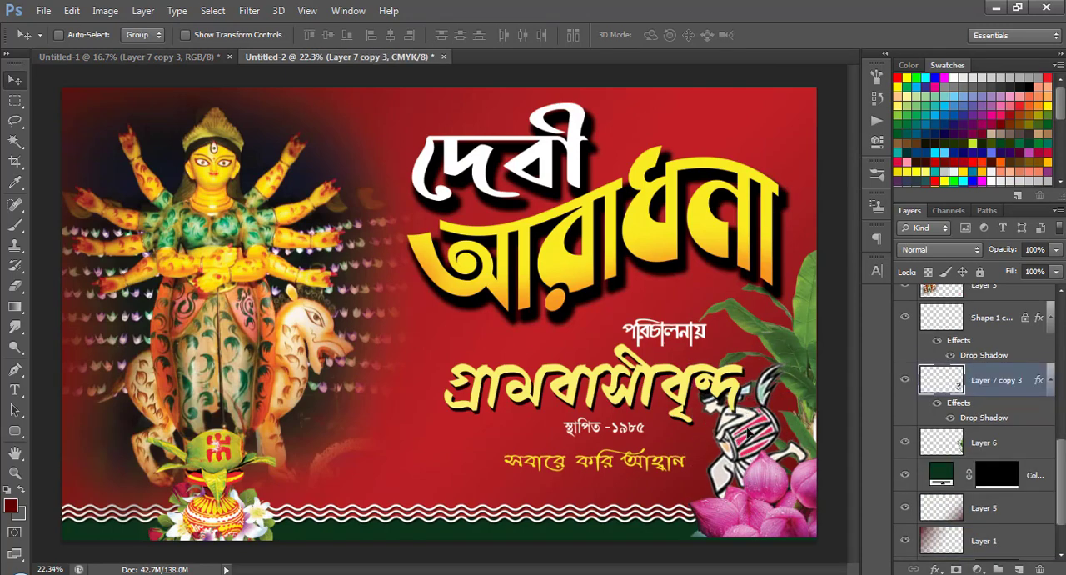
# Move the yellow গ্রামবাসীবৃন্দ text and the small পরিচালনায় text left, clear of the drummer figure.
pyautogui.rightClick(730, 390)
pyautogui.click(736, 401)
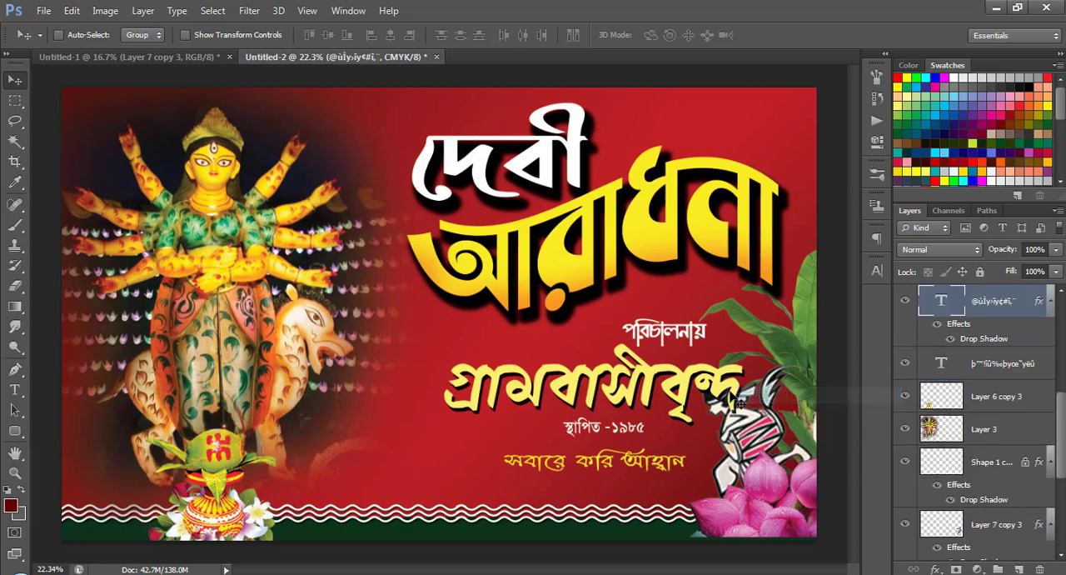
pyautogui.moveTo(738, 401); pyautogui.dragTo(698, 385)
pyautogui.moveTo(700, 343)
pyautogui.mouseDown()
pyautogui.moveTo(700, 318)
pyautogui.moveTo(692, 327)
pyautogui.mouseUp()
pyautogui.rightClick(698, 333)
pyautogui.click(719, 335)
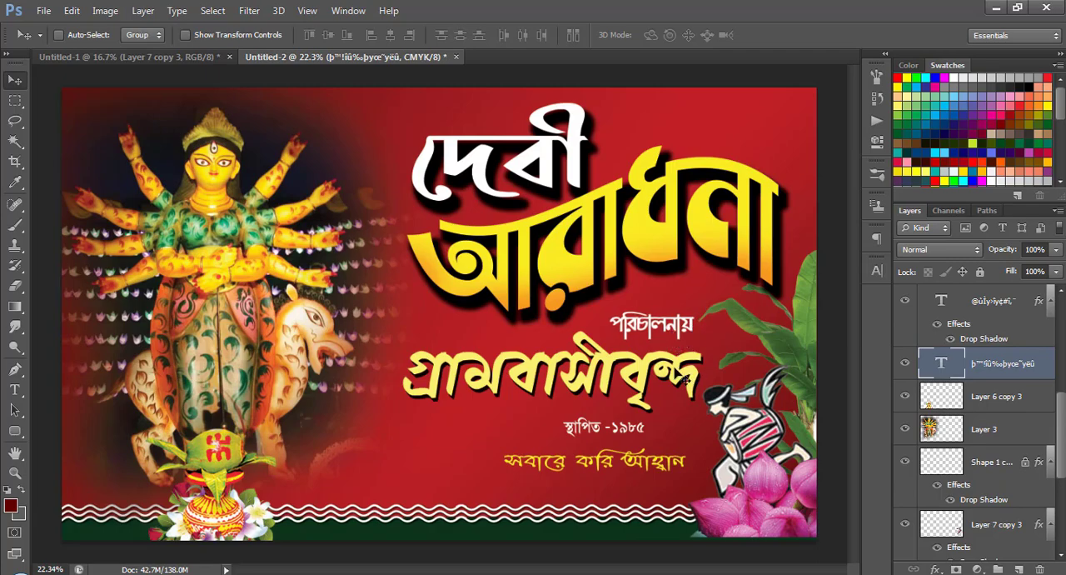
# Draw a dark red rounded rectangle of about 679 × 208 px with 30 px radius around পরিচালনায় and stack it beneath that text.
pyautogui.scroll(2, 635, 414)
pyautogui.moveTo(662, 342); pyautogui.dragTo(390, 330)
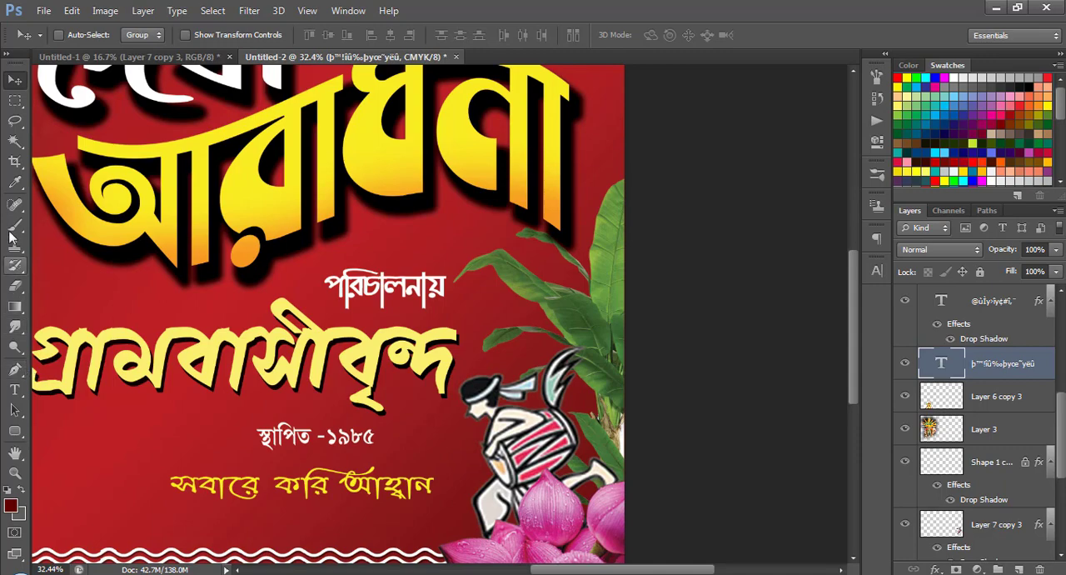
pyautogui.click(15, 101)
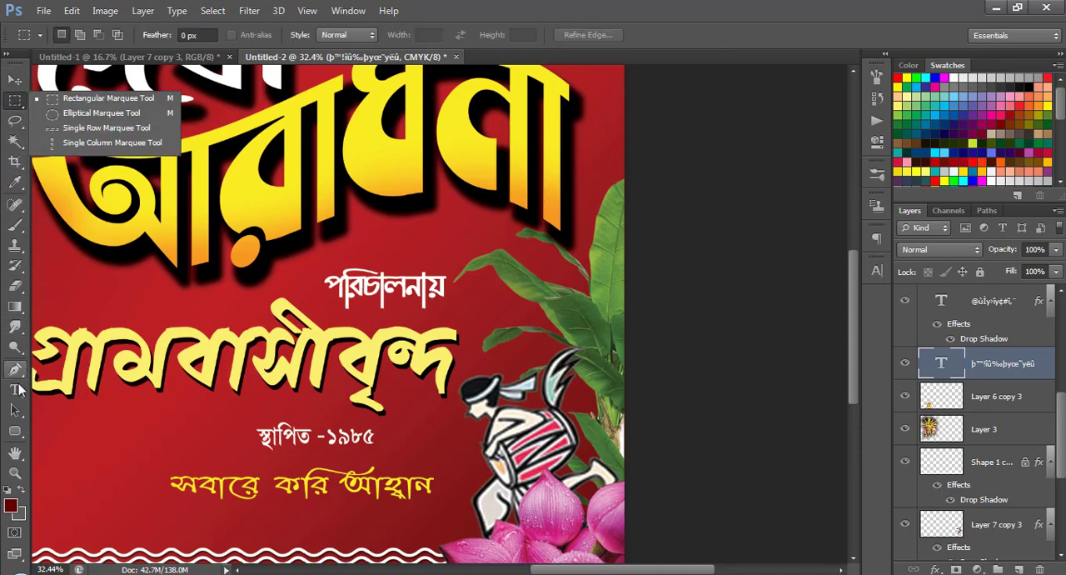
pyautogui.click(14, 309)
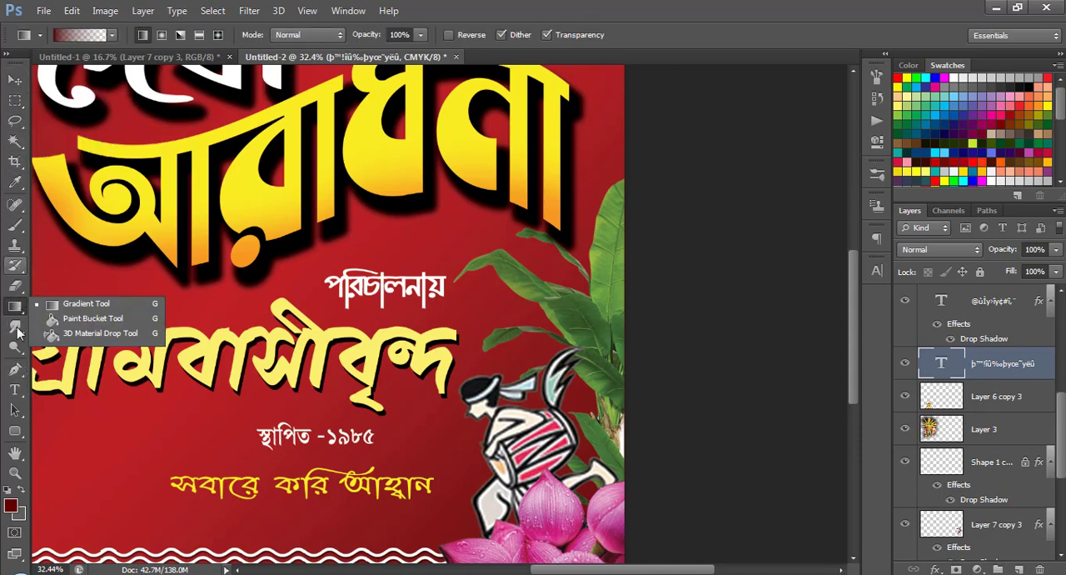
pyautogui.click(15, 431)
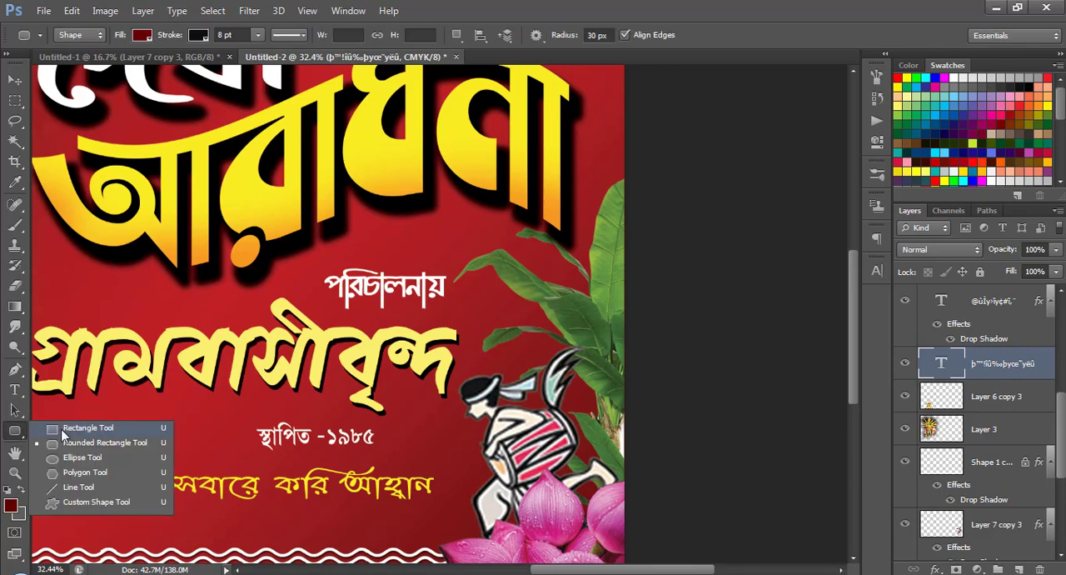
pyautogui.click(95, 444)
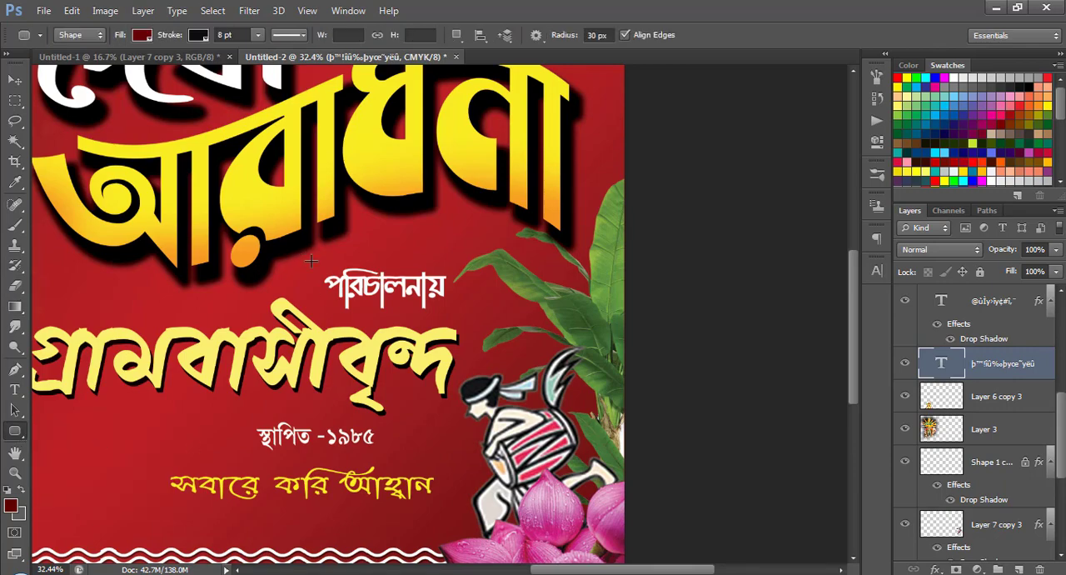
pyautogui.moveTo(306, 257); pyautogui.dragTo(477, 307)
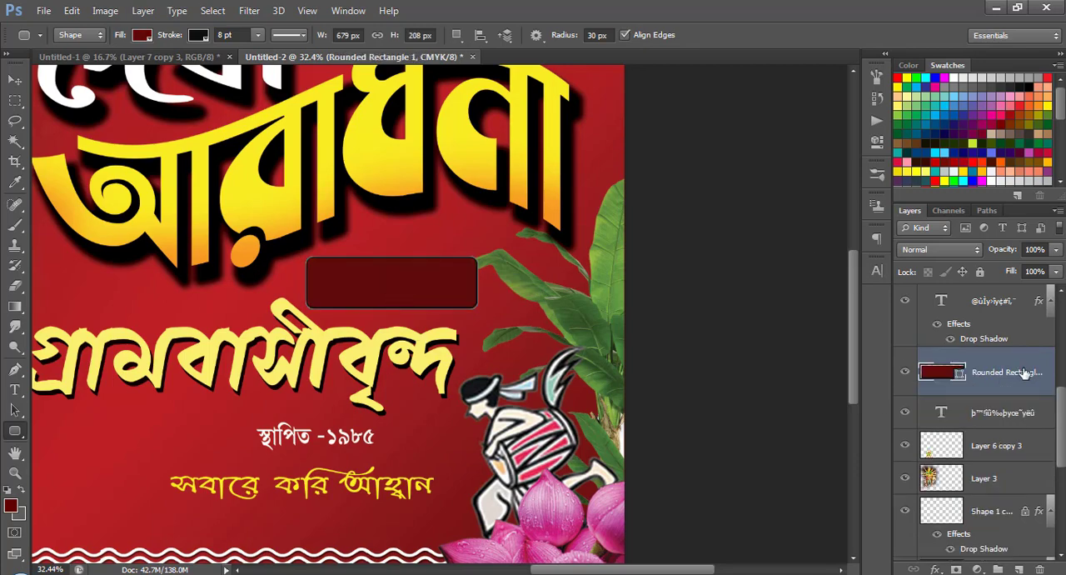
pyautogui.click(14, 79)
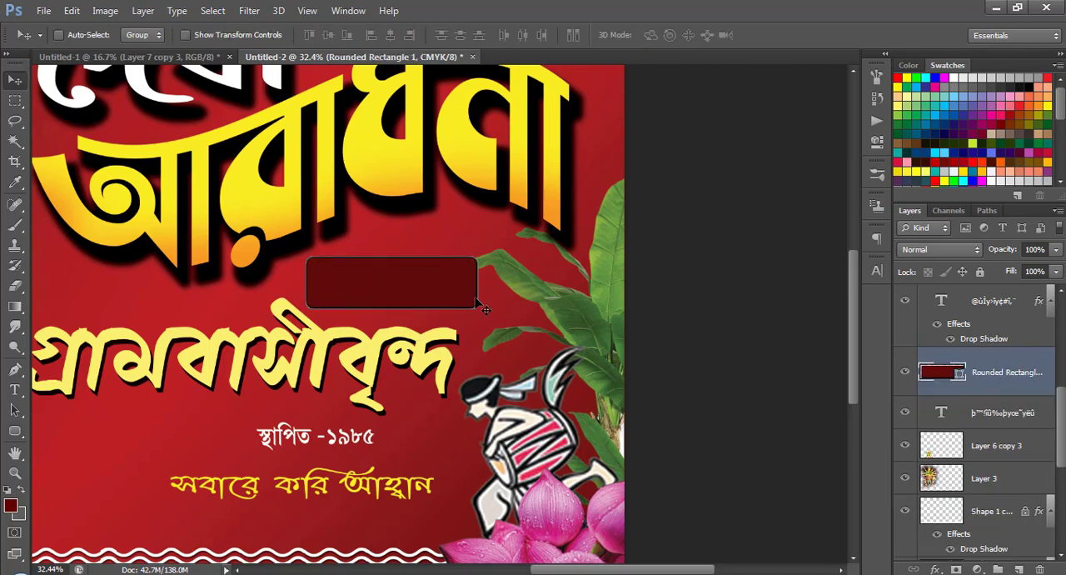
pyautogui.moveTo(1009, 374); pyautogui.dragTo(1017, 428)
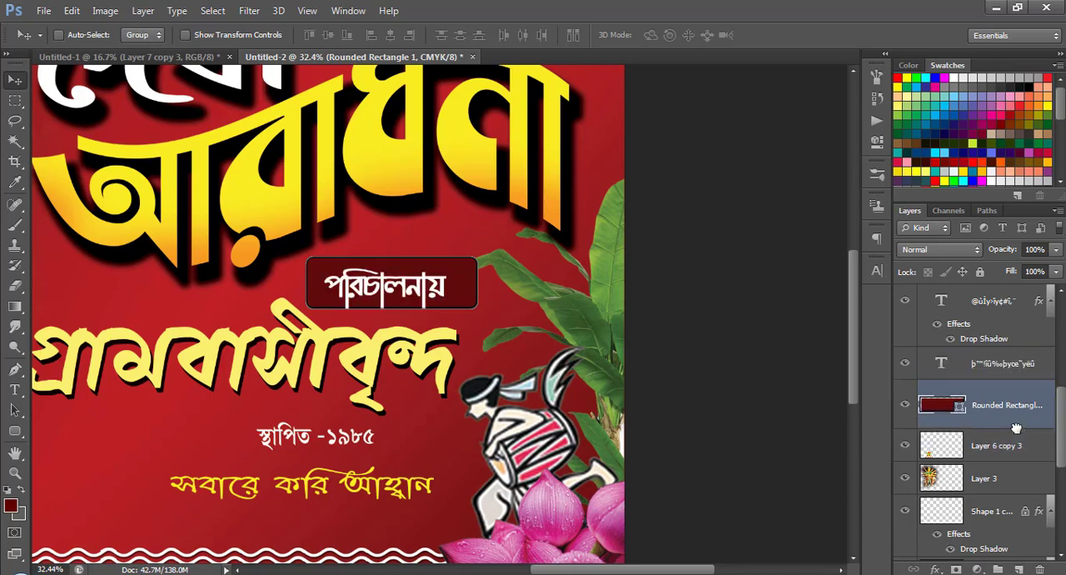
# Nudge the rounded rectangle slightly down behind পরিচালনায় and pull its upper right corner inward to slant the right side.
pyautogui.rightClick(452, 272)
pyautogui.click(465, 279)
pyautogui.moveTo(464, 275); pyautogui.dragTo(464, 282)
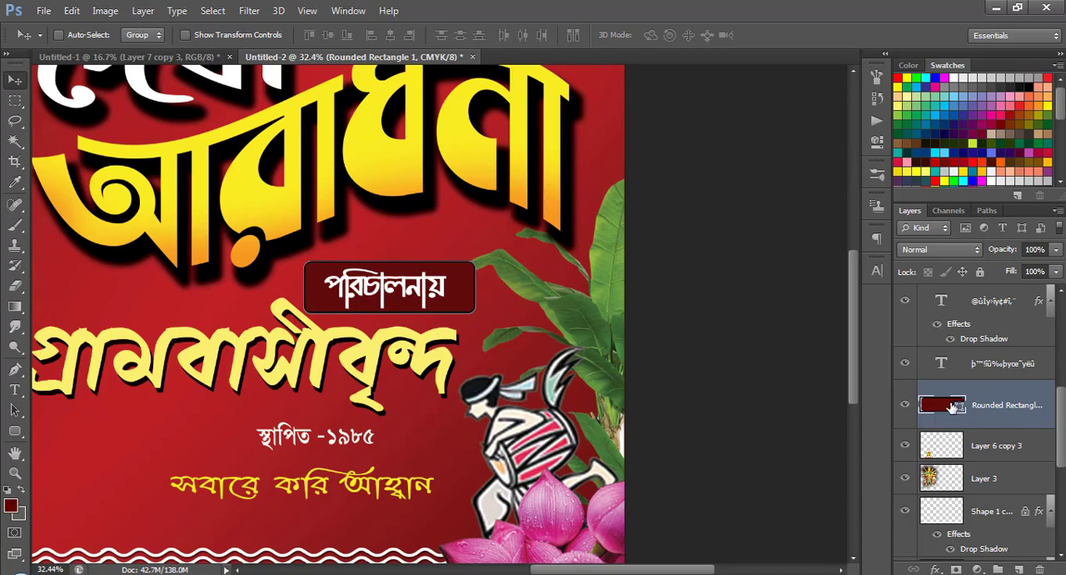
pyautogui.hotkey('ctrl', 't')
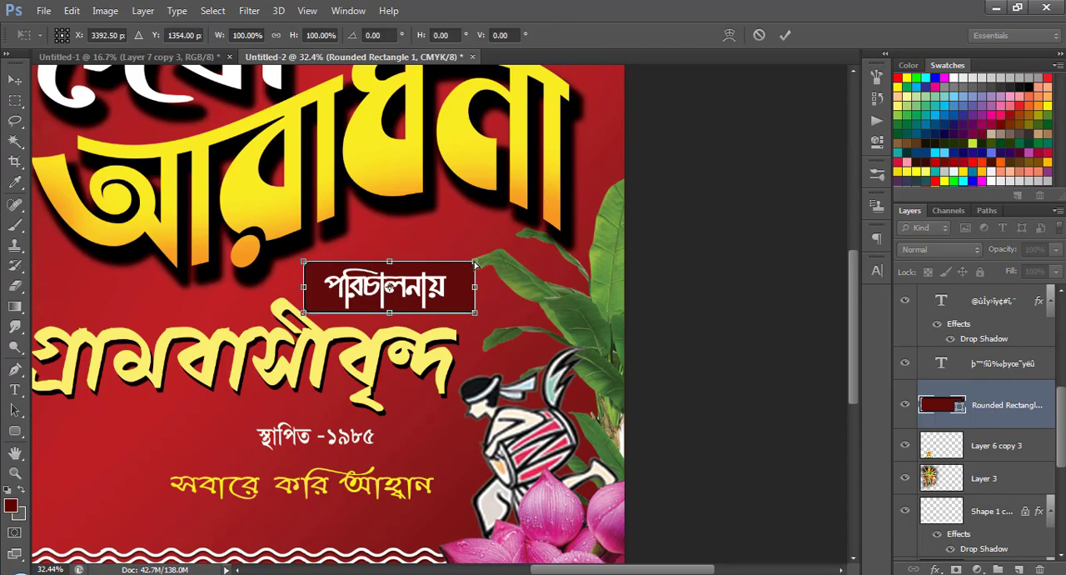
pyautogui.moveTo(474, 263); pyautogui.dragTo(455, 264)
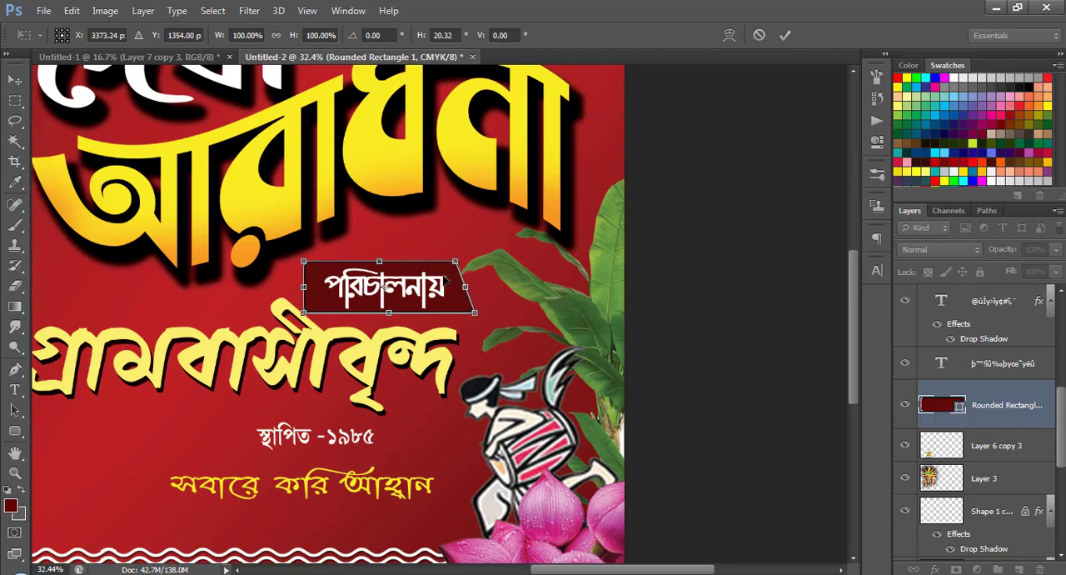
pyautogui.press('Return')
pyautogui.scroll(-7, 455, 314)
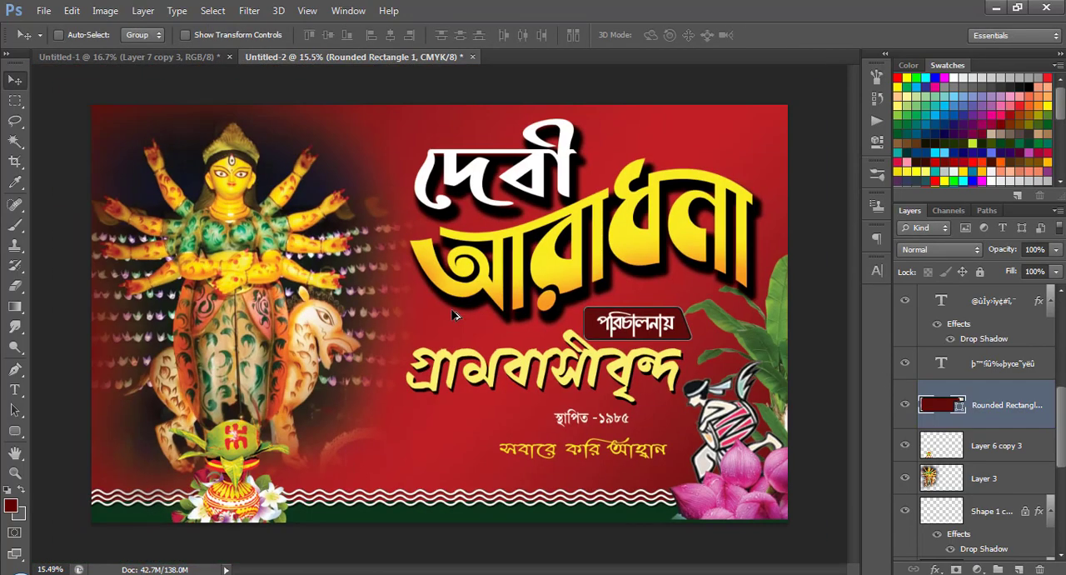
# Move the স্থাপিত -১৯৮৫ line up and left so it sits closely beneath গ্রামবাসীবৃন্দ.
pyautogui.scroll(6, 602, 339)
pyautogui.scroll(2, 602, 340)
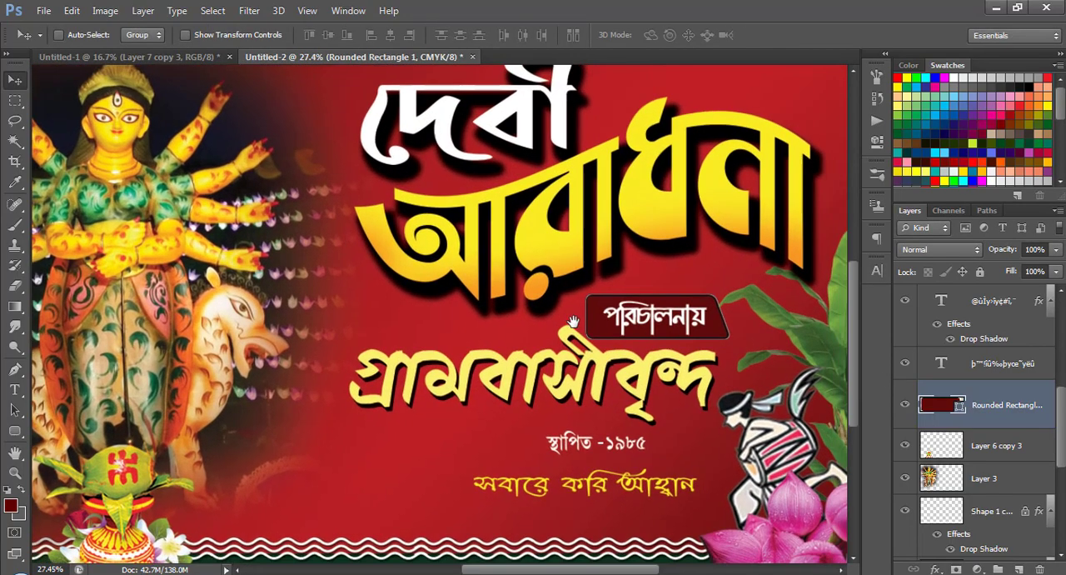
pyautogui.scroll(-3, 556, 354)
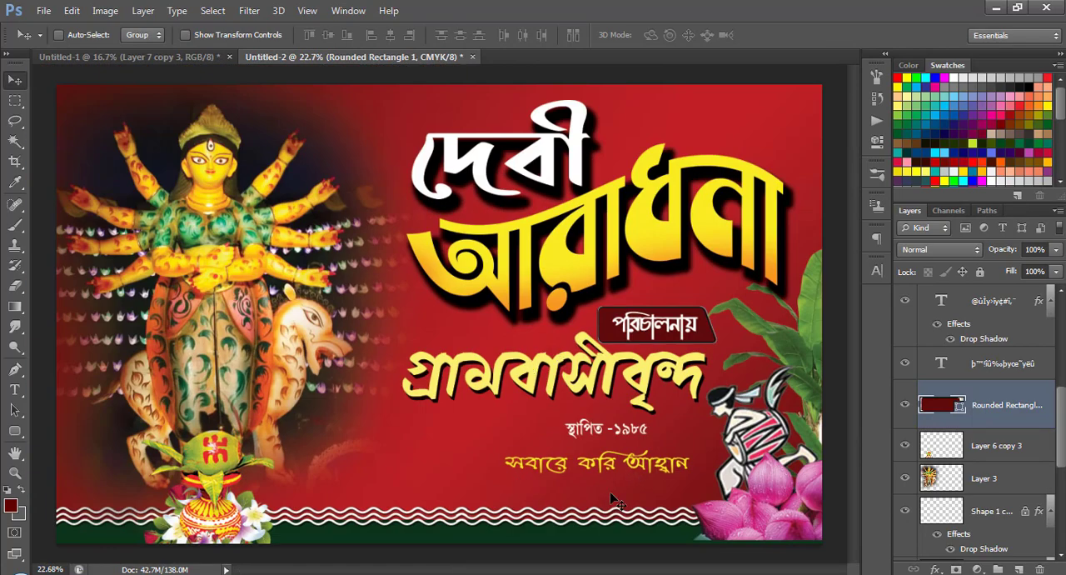
pyautogui.rightClick(627, 444)
pyautogui.click(675, 440)
pyautogui.moveTo(640, 434); pyautogui.dragTo(590, 419)
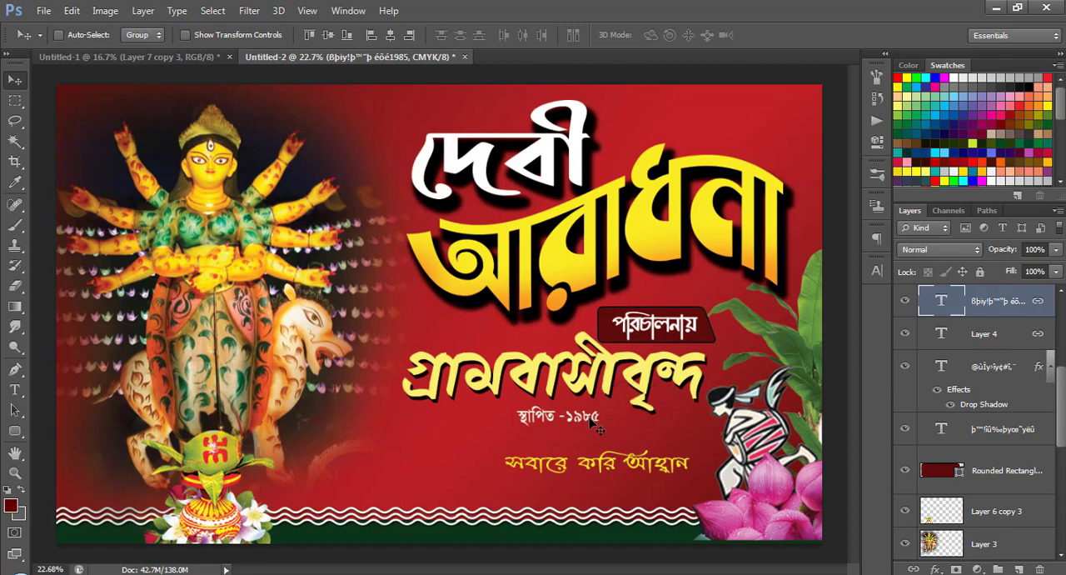
# Enlarge the yellow সবারে করি আহ্বান line slightly and shift it left, just above the wavy lines.
pyautogui.rightClick(613, 465)
pyautogui.click(678, 474)
pyautogui.moveTo(639, 469); pyautogui.dragTo(658, 486)
pyautogui.hotkey('ctrl', 't')
pyautogui.press('Return')
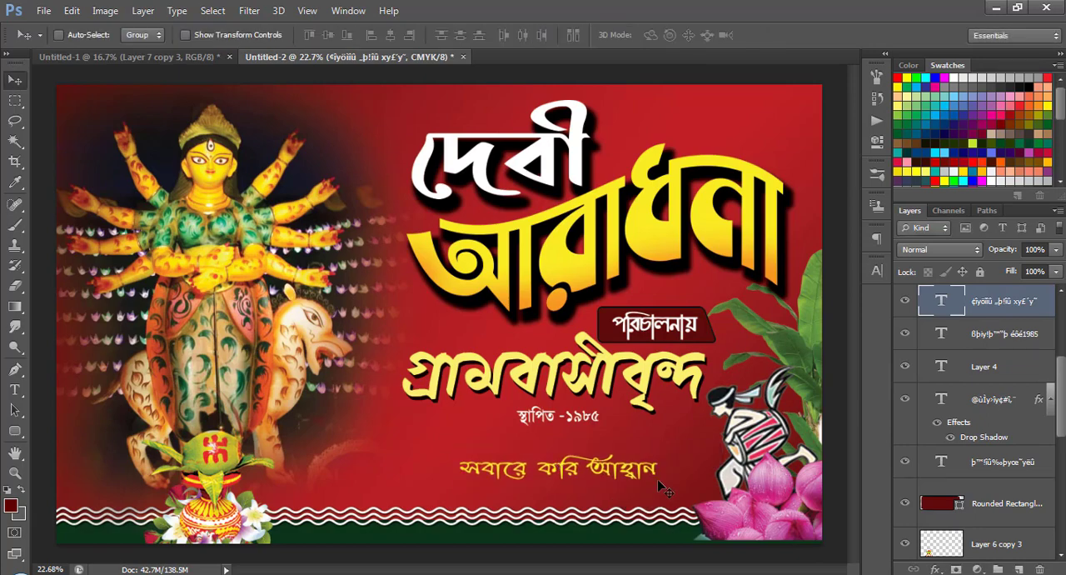
# Make a rectangular selection around the সবারে করি আহ্বান line and add a new empty layer above that text.
pyautogui.click(14, 105)
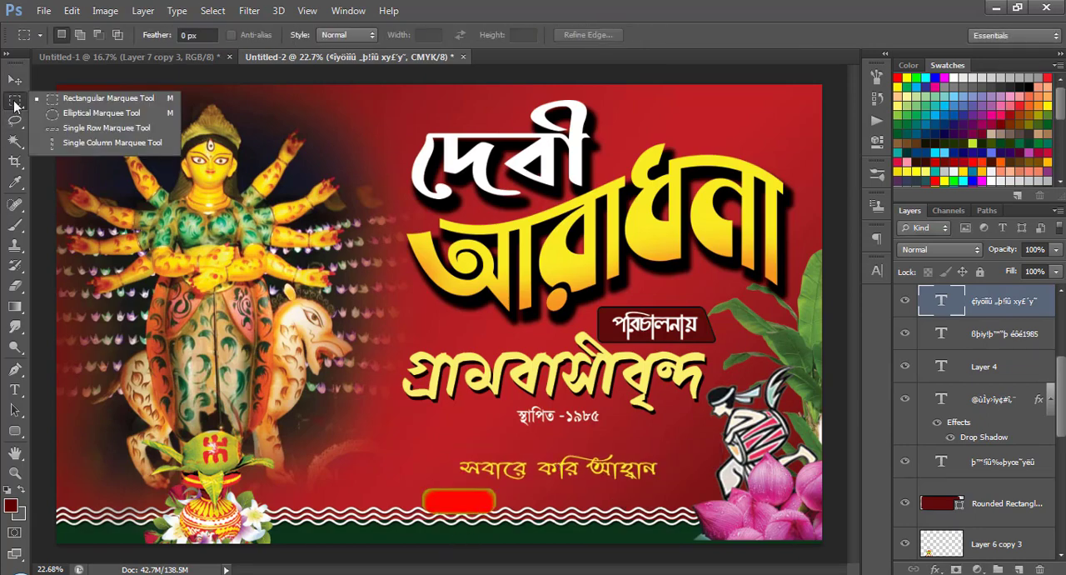
pyautogui.click(87, 103)
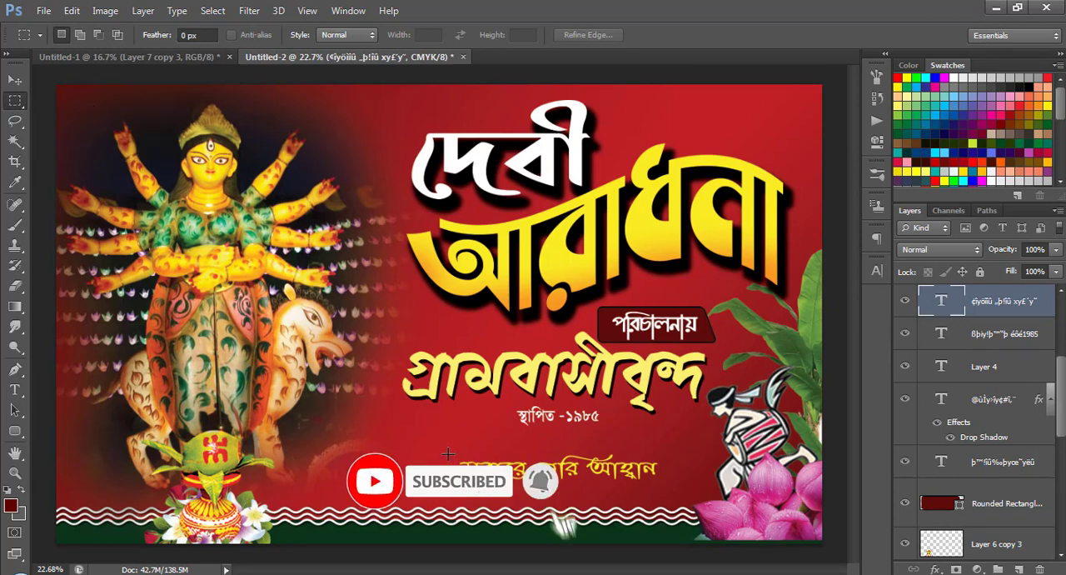
pyautogui.moveTo(442, 457); pyautogui.dragTo(677, 485)
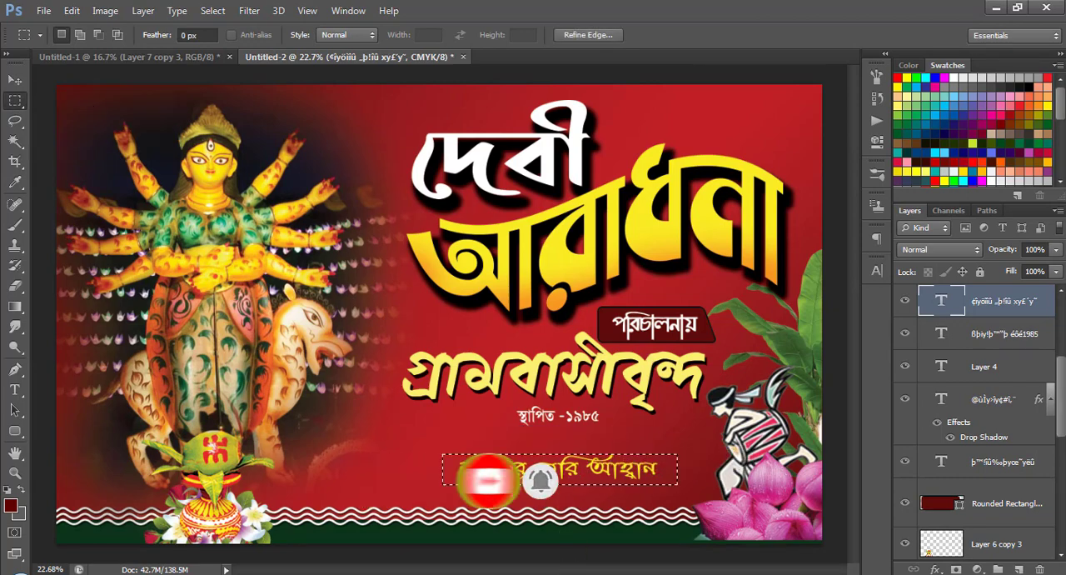
pyautogui.click(976, 569)
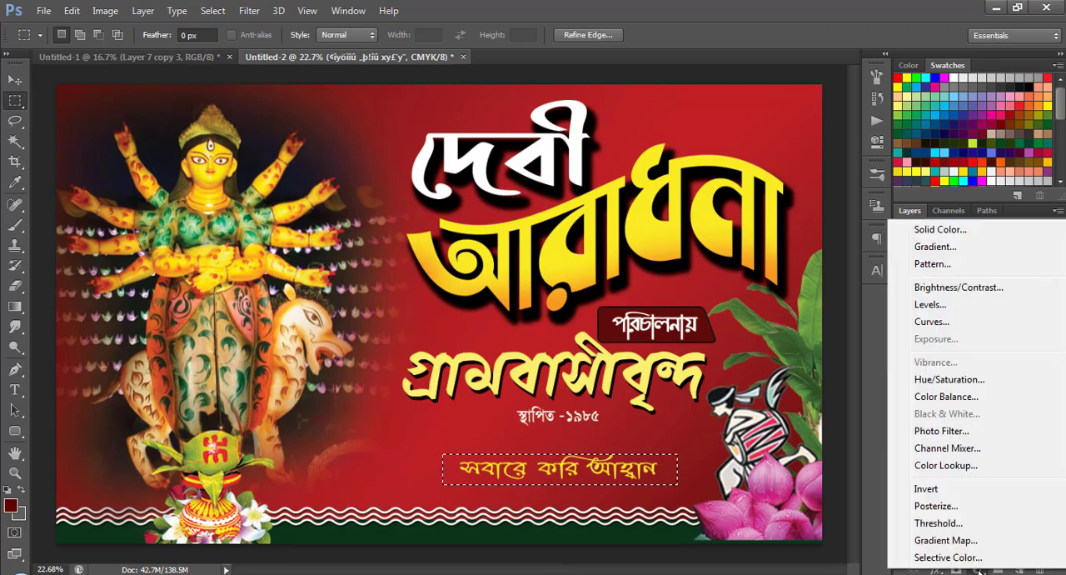
pyautogui.click(794, 6)
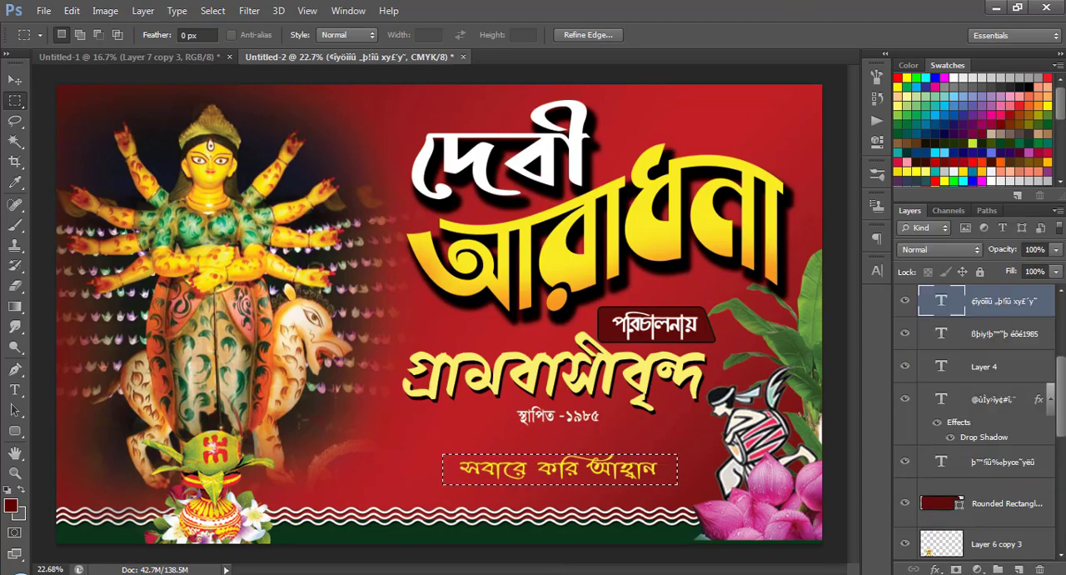
pyautogui.click(1019, 570)
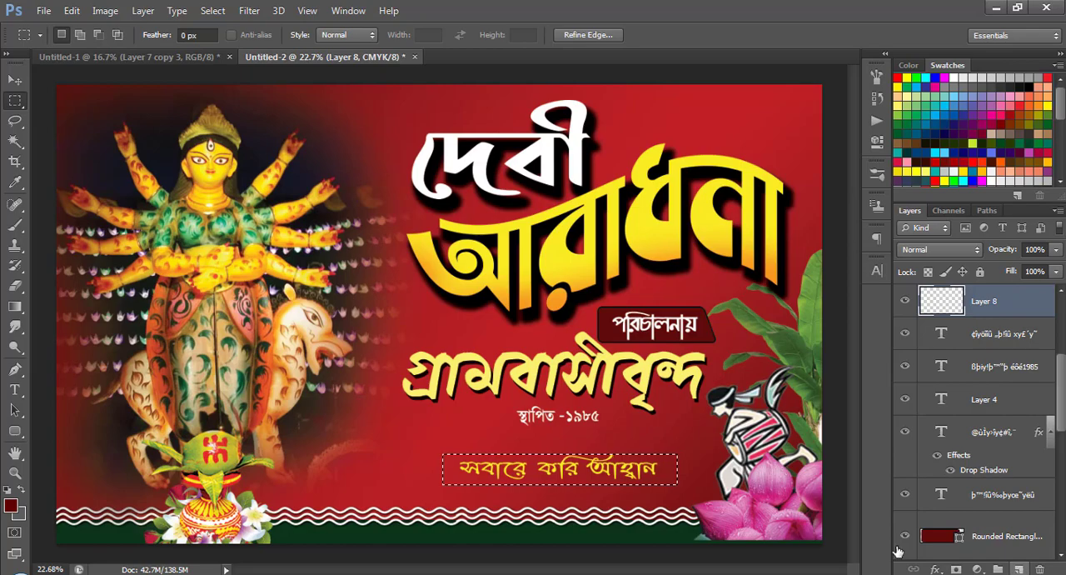
# Fill the rectangular selection with the dark red foreground colour 620000 and deselect it.
pyautogui.click(10, 505)
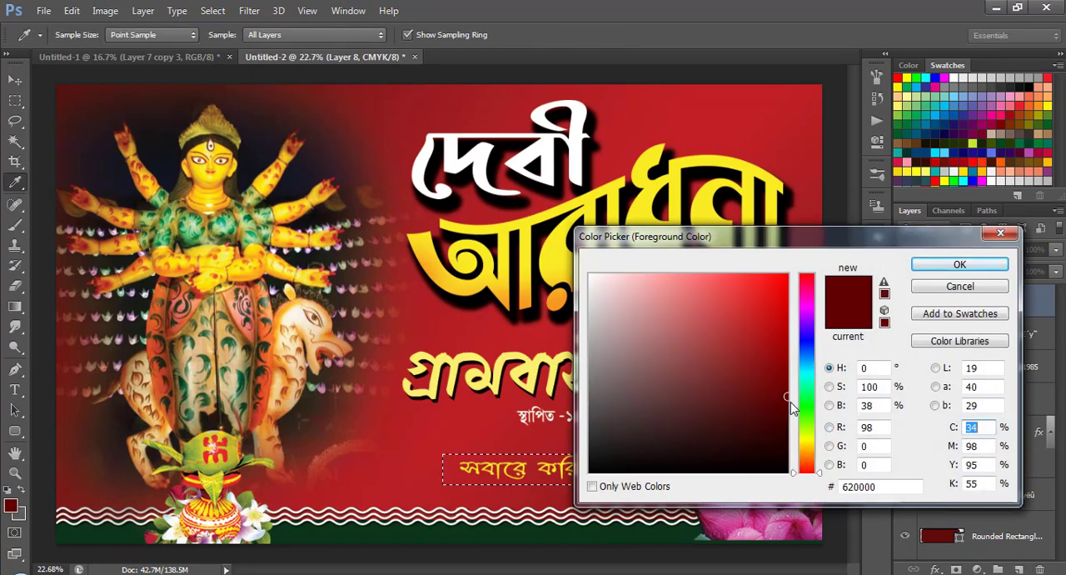
pyautogui.click(959, 267)
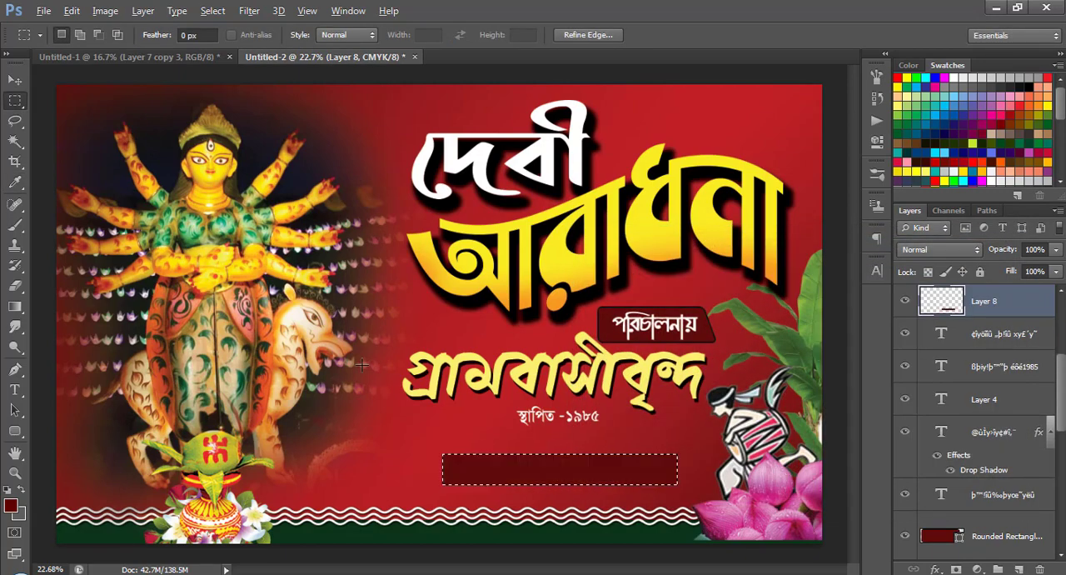
pyautogui.hotkey('alt', 'BackSpace')
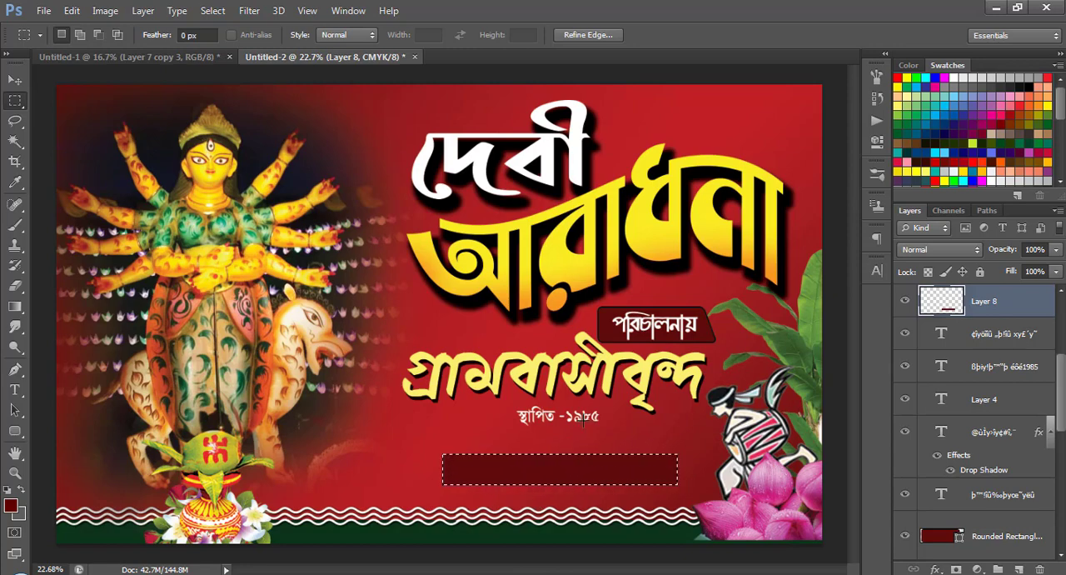
pyautogui.hotkey('ctrl', 'd')
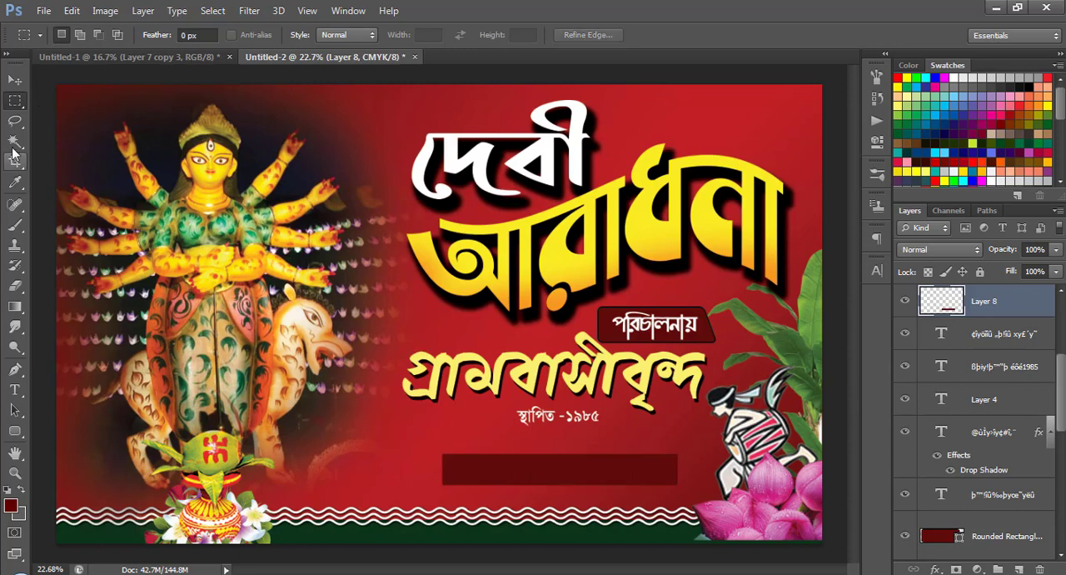
# Stack the dark red bar beneath the সবারে করি আহ্বান text and widen it equally on both sides.
pyautogui.click(15, 80)
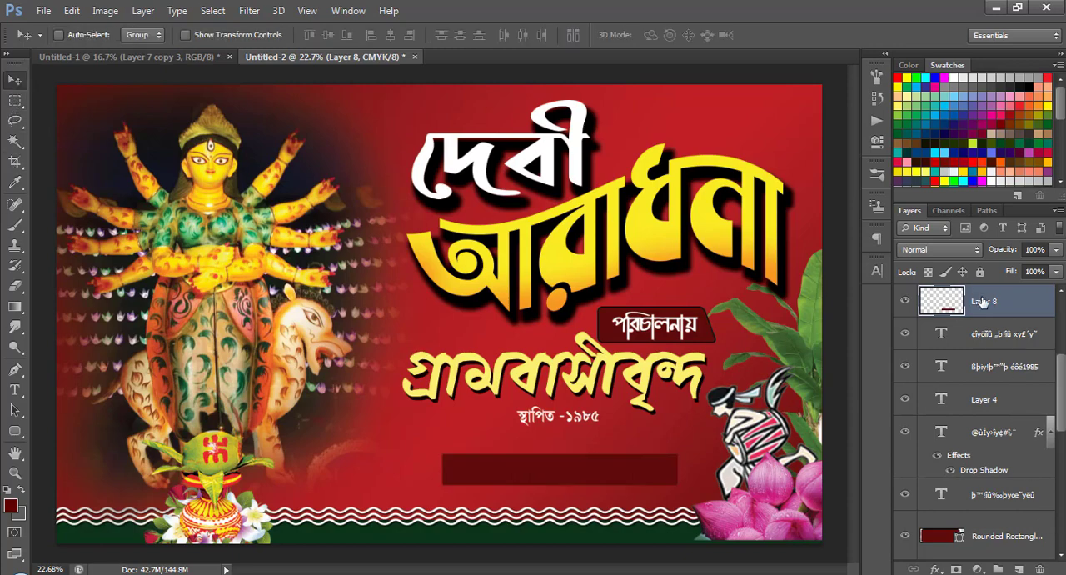
pyautogui.moveTo(983, 301); pyautogui.dragTo(989, 342)
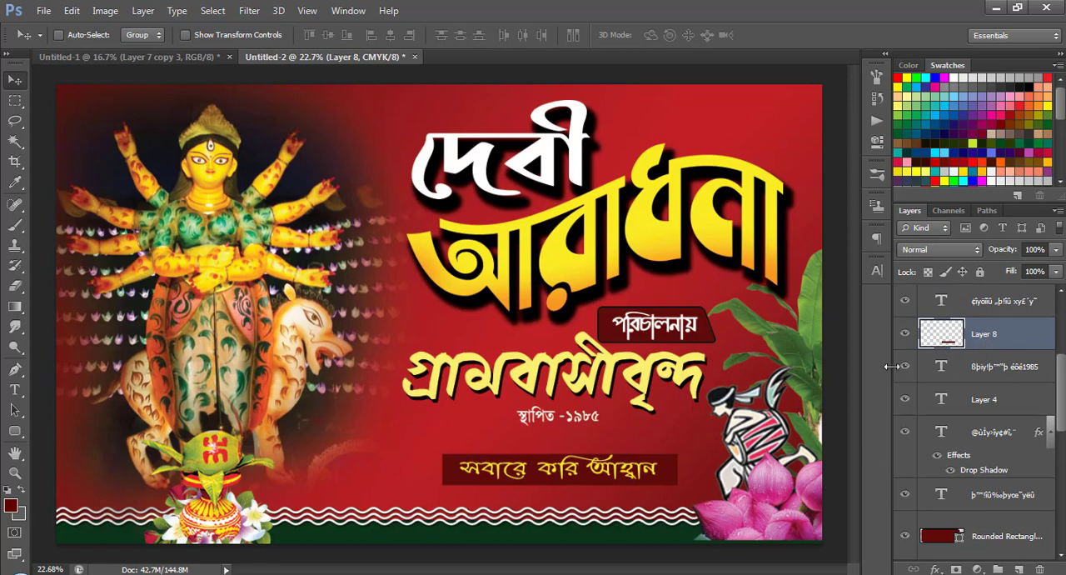
pyautogui.hotkey('ctrl', 't')
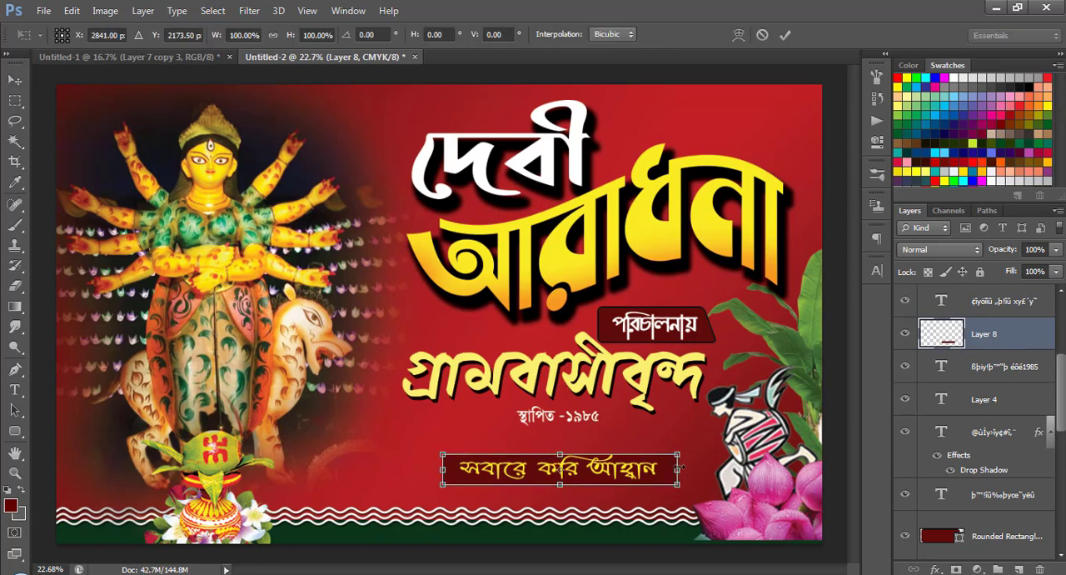
pyautogui.moveTo(694, 464); pyautogui.dragTo(728, 464)
pyautogui.press('Return')
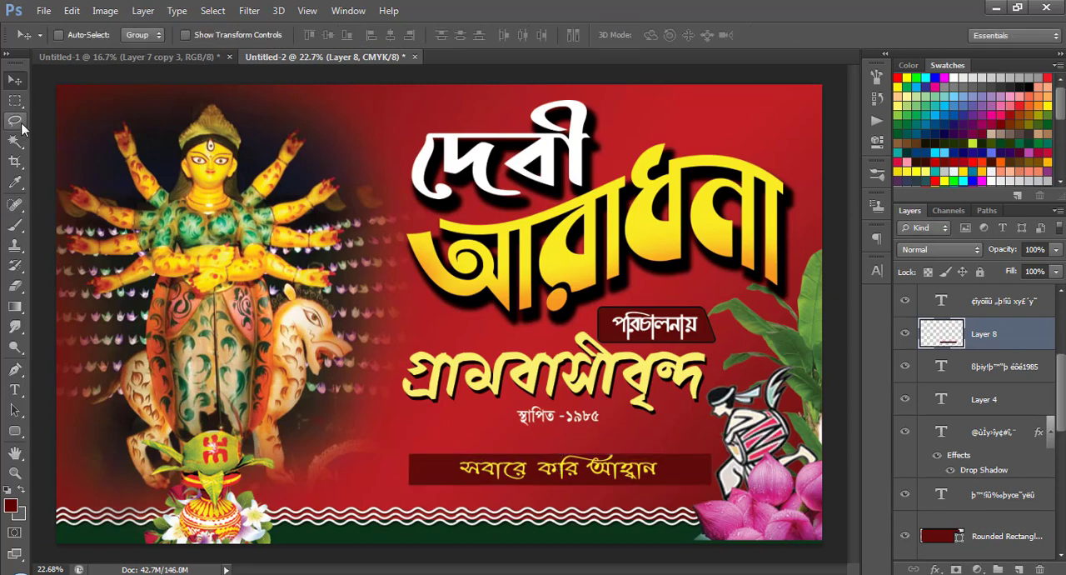
# Fade both ends of the dark red bar with a soft 700 px Eraser.
pyautogui.click(14, 286)
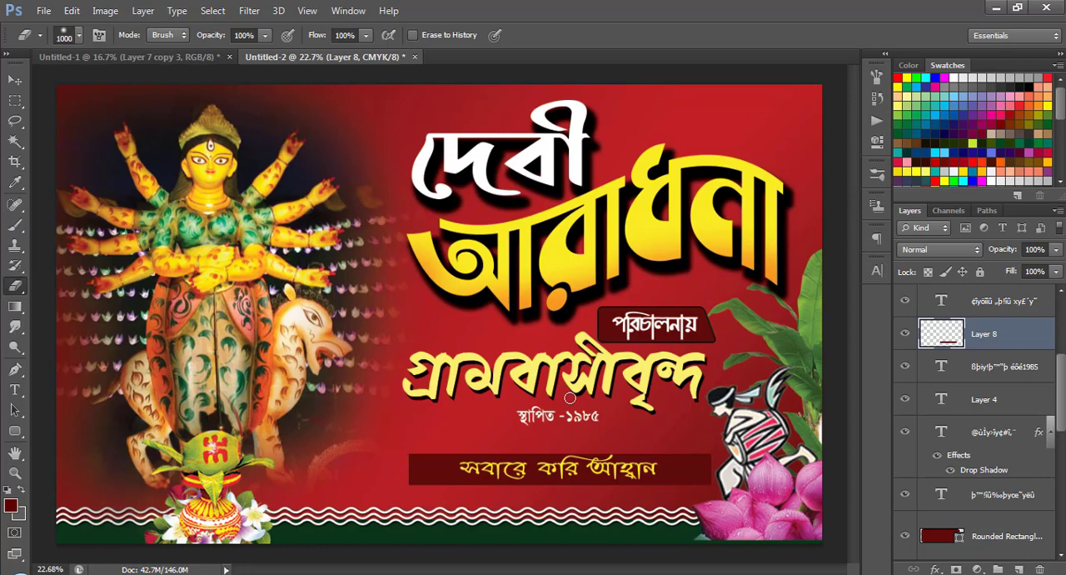
pyautogui.click(754, 469)
pyautogui.click(405, 475)
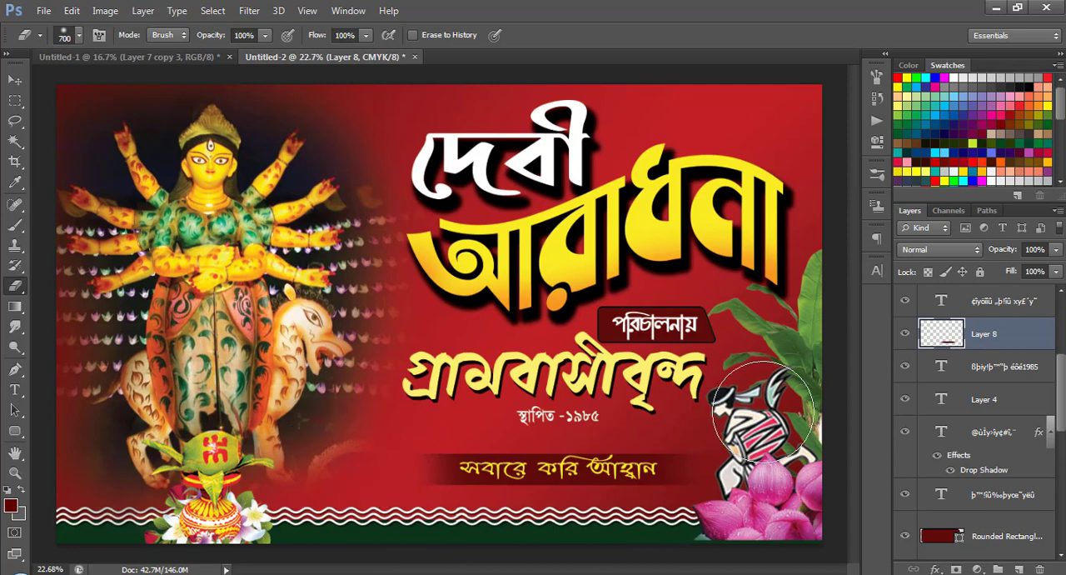
# Nudge the স্থাপিত -১৯৮৫ line down, away from the গ্রামবাসীবৃন্দ title.
pyautogui.click(15, 83)
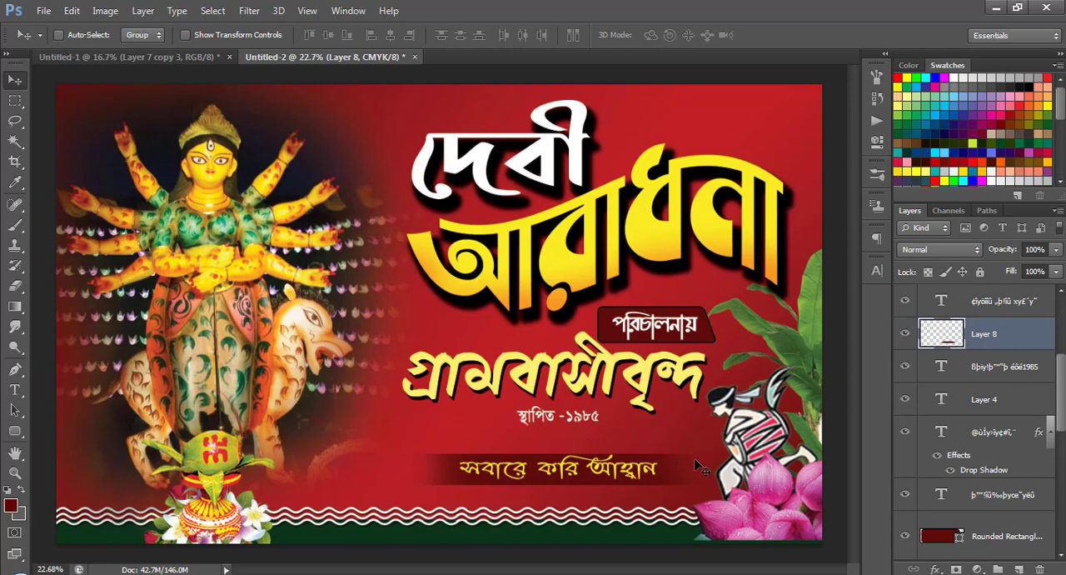
pyautogui.rightClick(588, 421)
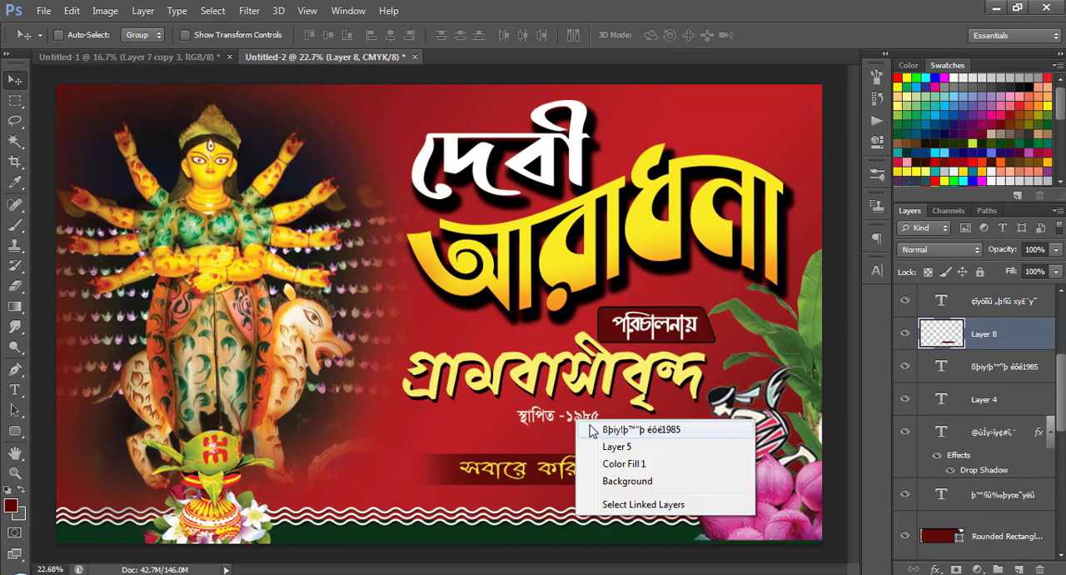
pyautogui.click(602, 432)
pyautogui.hotkey('shift', 'Down')
pyautogui.hotkey('shift', 'Down')
pyautogui.hotkey('shift', 'Down')
pyautogui.hotkey('shift', 'Down')
pyautogui.hotkey('shift', 'Down')
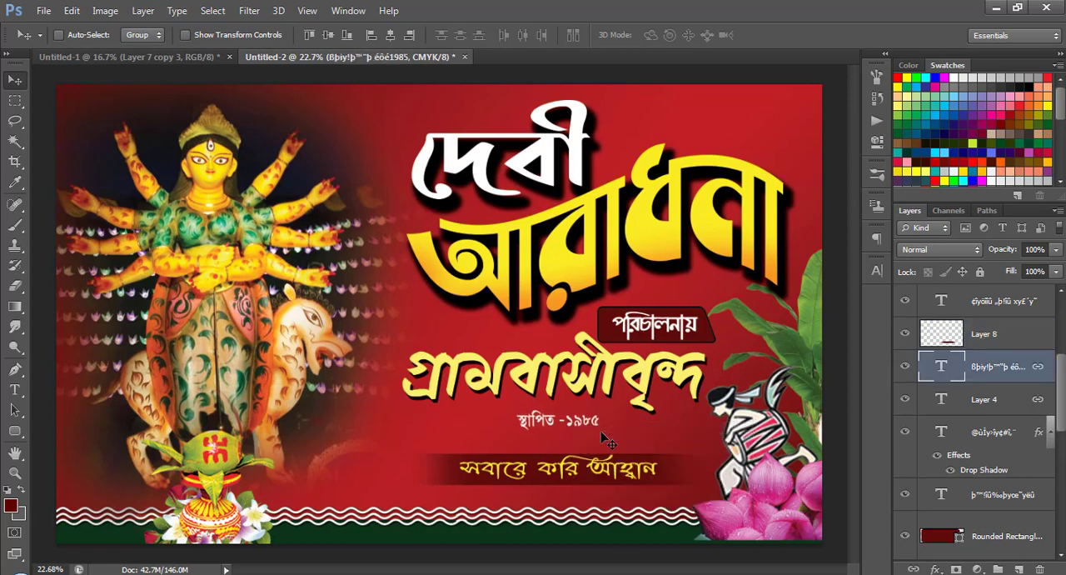
# Nudge the গ্রামবাসীবৃন্দ title slightly down towards the স্থাপিত -১৯৮৫ line.
pyautogui.rightClick(608, 368)
pyautogui.click(616, 383)
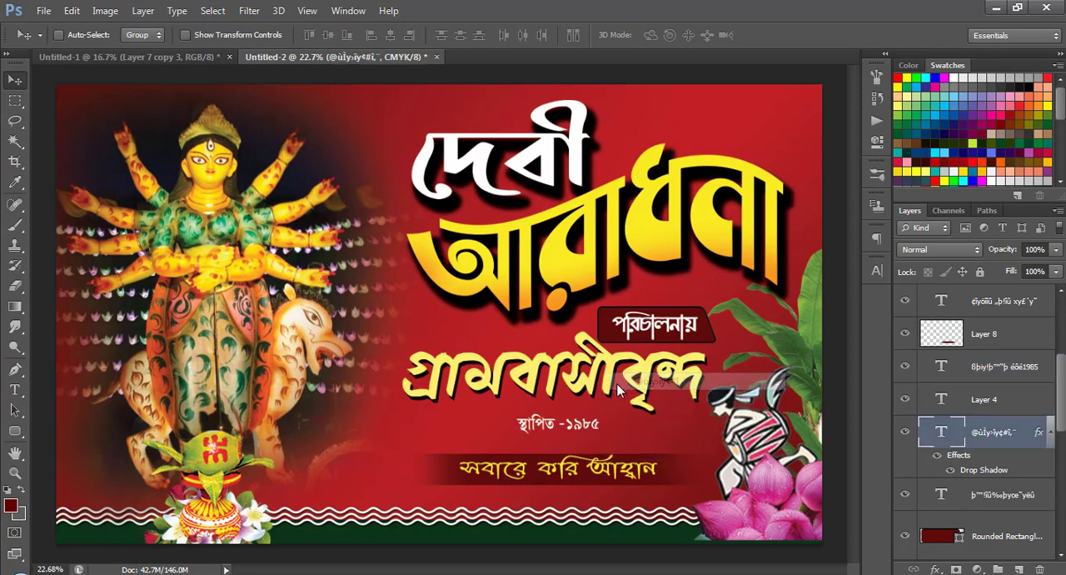
pyautogui.press('Down')
pyautogui.press('Down')
pyautogui.press('Down')
pyautogui.press('Down')
pyautogui.press('Down')
pyautogui.press('Down')
pyautogui.press('Down')
pyautogui.press('Down')
pyautogui.press('Down')
pyautogui.press('Down')
pyautogui.press('Down')
pyautogui.press('Down')
pyautogui.press('Down')
pyautogui.press('Down')
pyautogui.press('Down')
pyautogui.press('Down')
pyautogui.press('Down')
pyautogui.press('Down')
pyautogui.press('Down')
pyautogui.press('Down')
# Nudge the স্থাপিত -১৯৮৫ line a little further down and reselect the গ্রামবাসীবৃন্দ title.
pyautogui.press('Down')
pyautogui.press('Down')
pyautogui.press('Down')
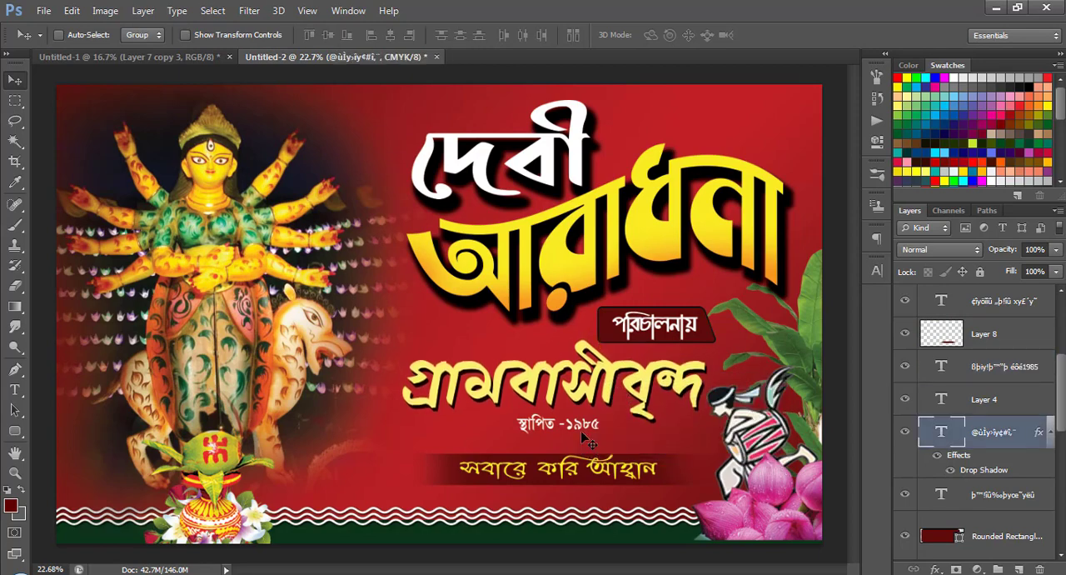
pyautogui.rightClick(602, 425)
pyautogui.click(608, 435)
pyautogui.press('Down')
pyautogui.press('Down')
pyautogui.press('Down')
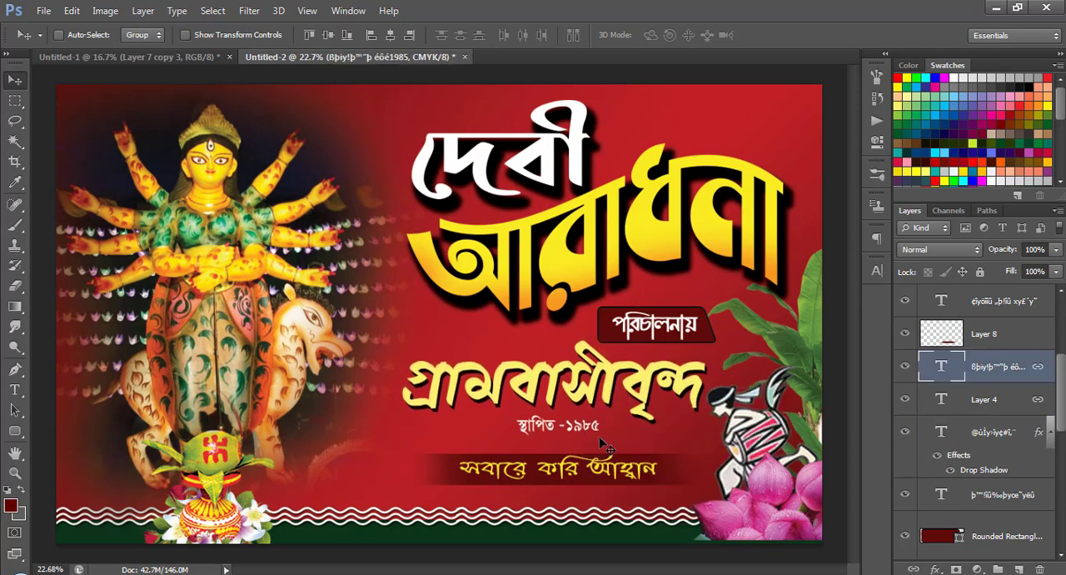
pyautogui.keyDown('ctrl'); pyautogui.click(602, 399); pyautogui.keyUp('ctrl')
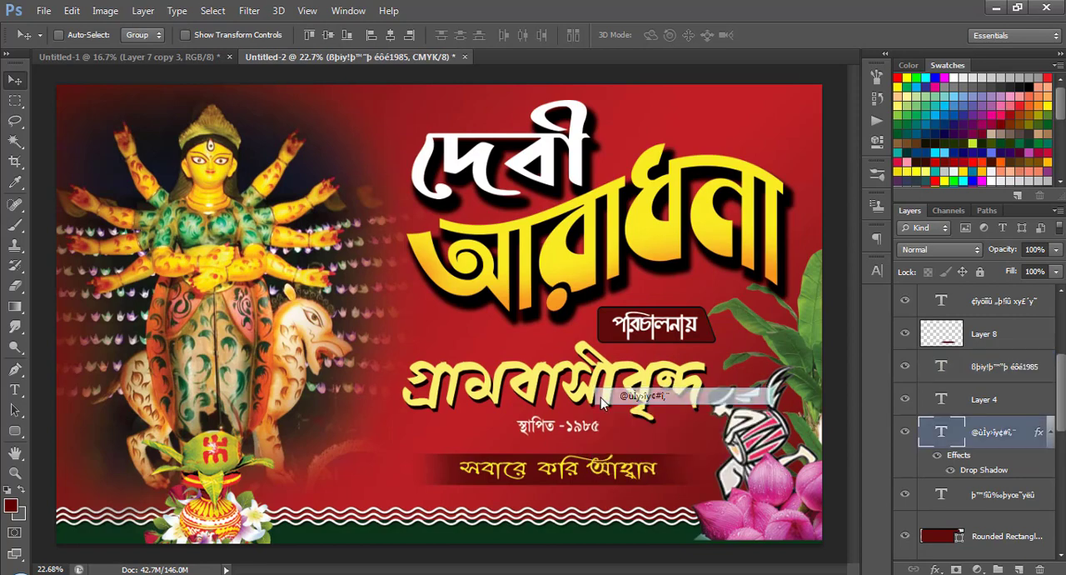
pyautogui.scroll(-2, 326, 478)
pyautogui.scroll(1, 327, 467)
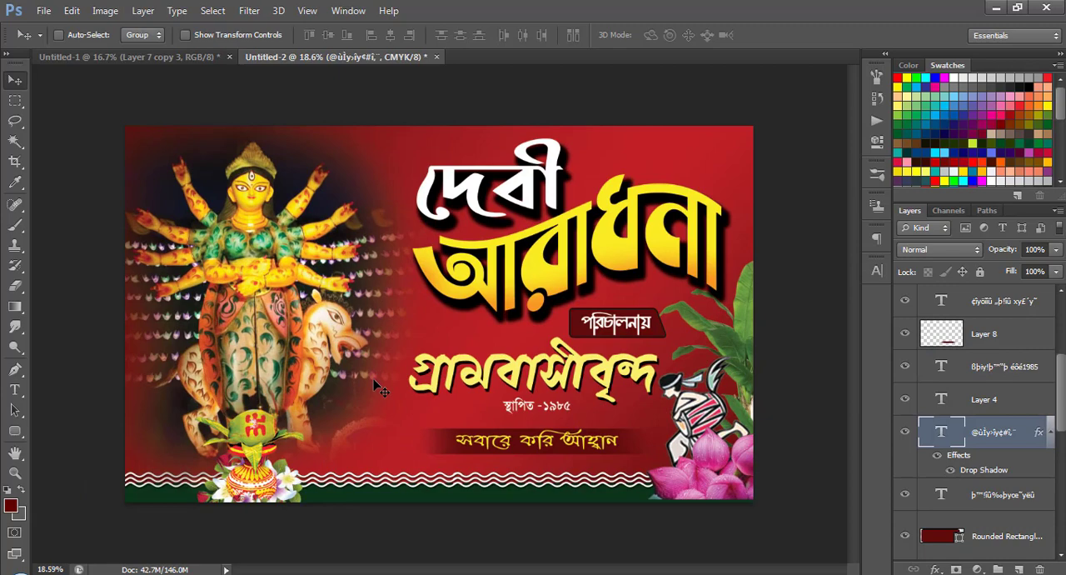
# Copy the small white and red flower from Untitled-1 into the banner, just left of the দেবী title.
pyautogui.rightClick(622, 141)
pyautogui.click(637, 153)
pyautogui.scroll(-1, 1023, 511)
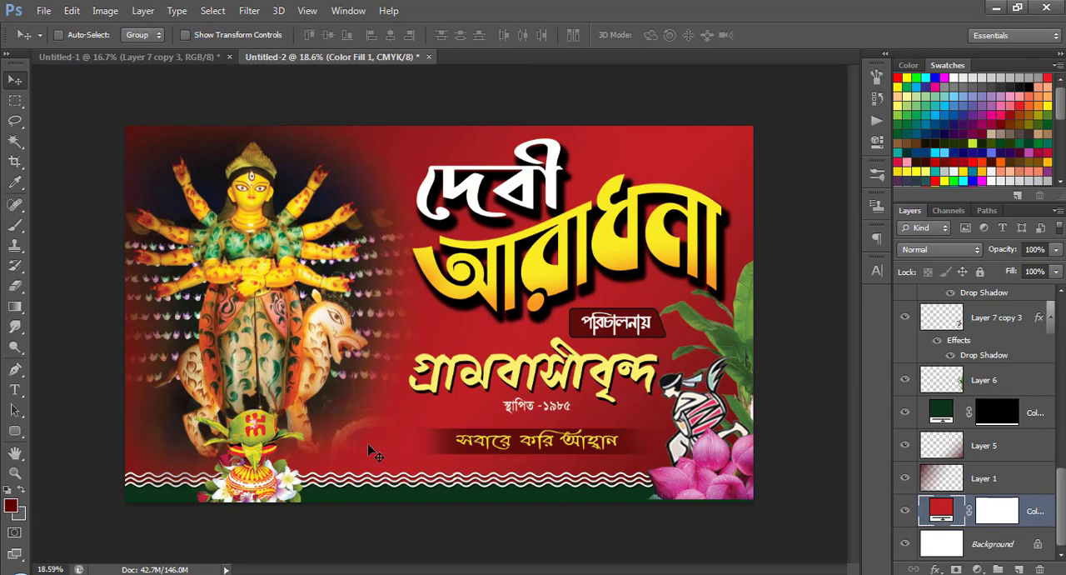
pyautogui.click(133, 57)
pyautogui.rightClick(542, 157)
pyautogui.click(551, 160)
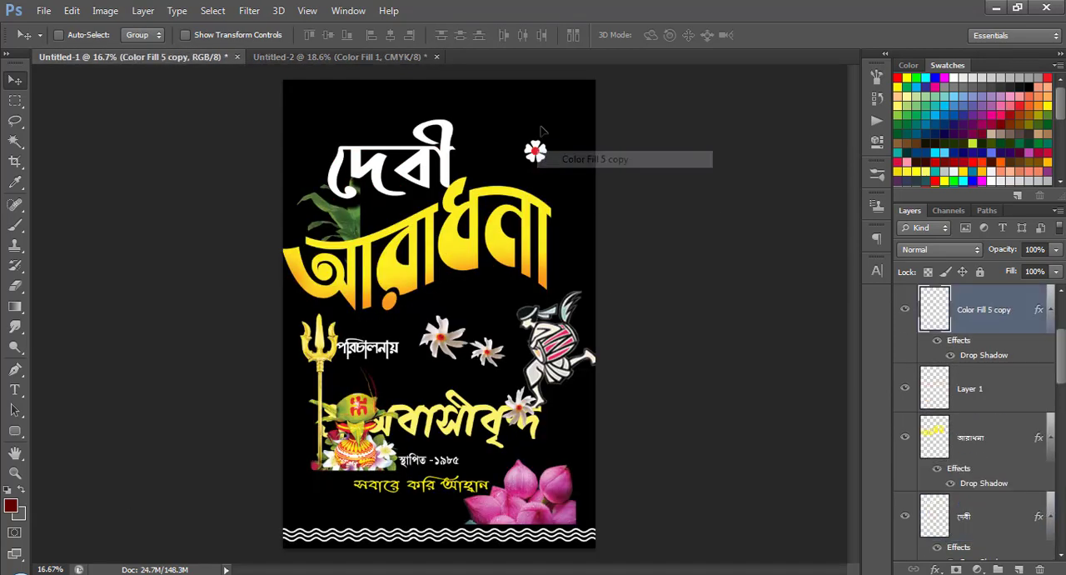
pyautogui.moveTo(537, 152); pyautogui.dragTo(445, 212)
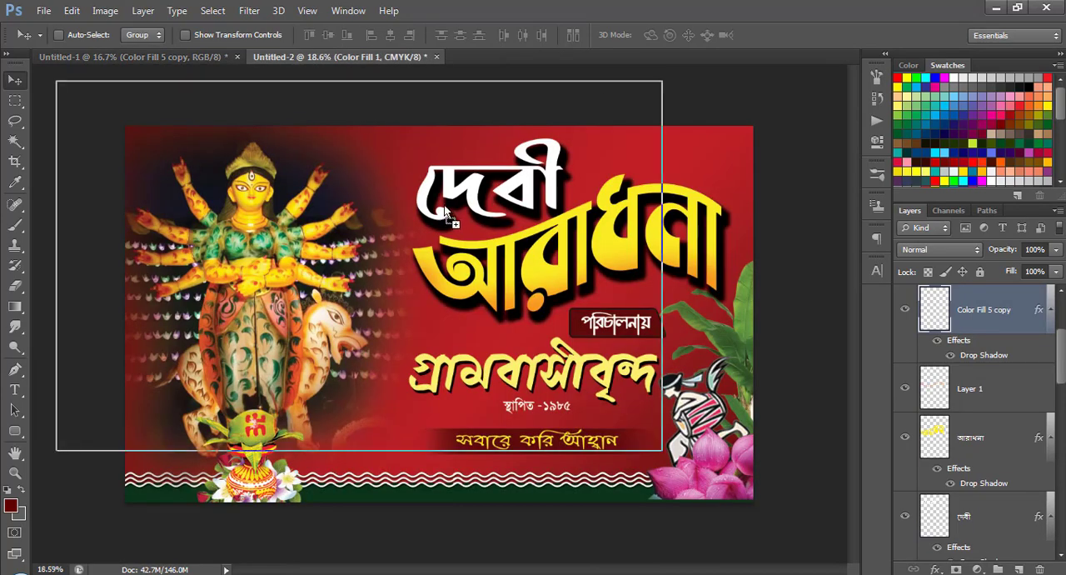
pyautogui.moveTo(409, 155); pyautogui.dragTo(405, 155)
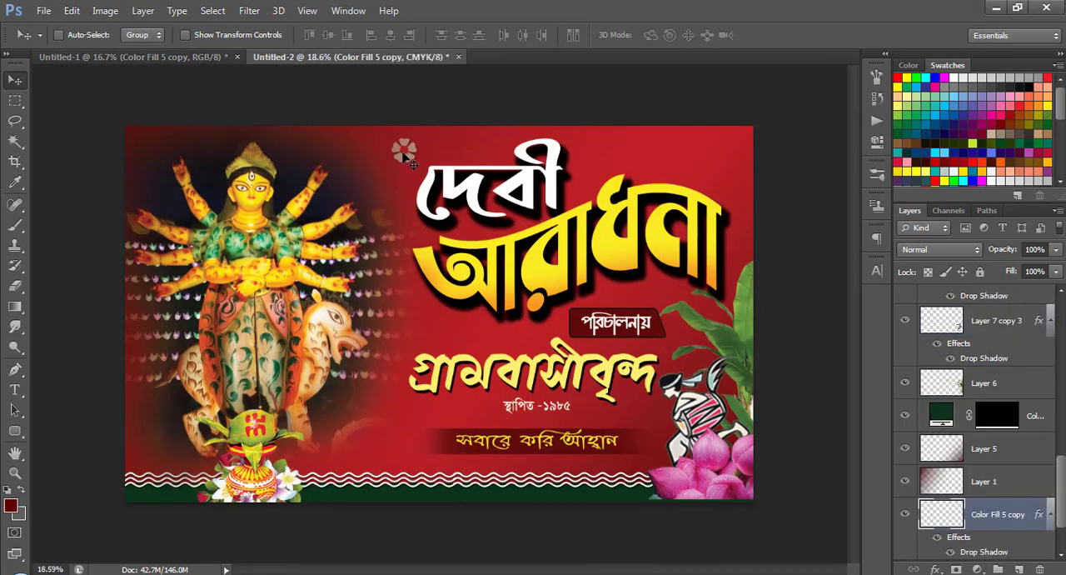
# Raise the small flower's layer above Layer 6 and place duplicates right of দেবী and above the start of গ্রামবাসীবৃন্দ.
pyautogui.moveTo(1015, 514); pyautogui.dragTo(996, 373)
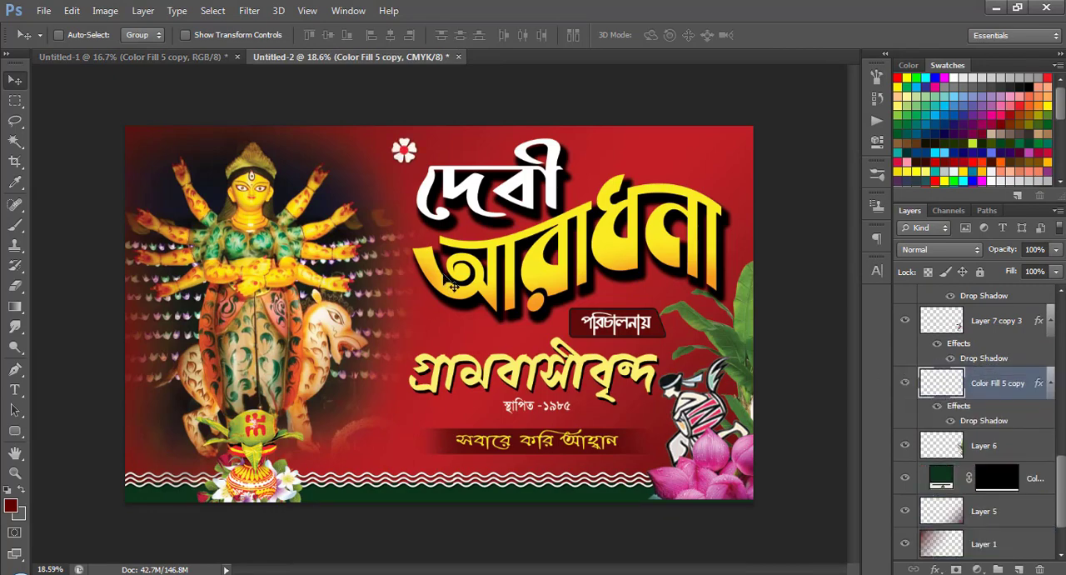
pyautogui.moveTo(408, 152); pyautogui.dragTo(446, 328)
# Copy the group of long-petalled white flowers from Untitled-1 into the banner's upper right corner, around the end of আরাধনা.
pyautogui.click(174, 57)
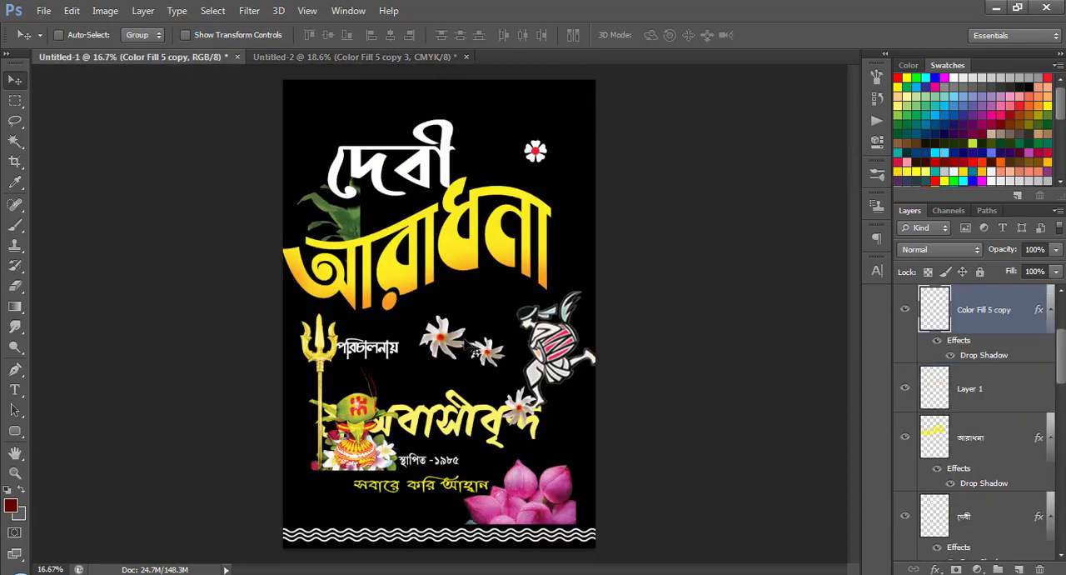
pyautogui.rightClick(444, 337)
pyautogui.click(466, 343)
pyautogui.moveTo(467, 342); pyautogui.dragTo(531, 113)
pyautogui.moveTo(349, 46); pyautogui.dragTo(716, 166)
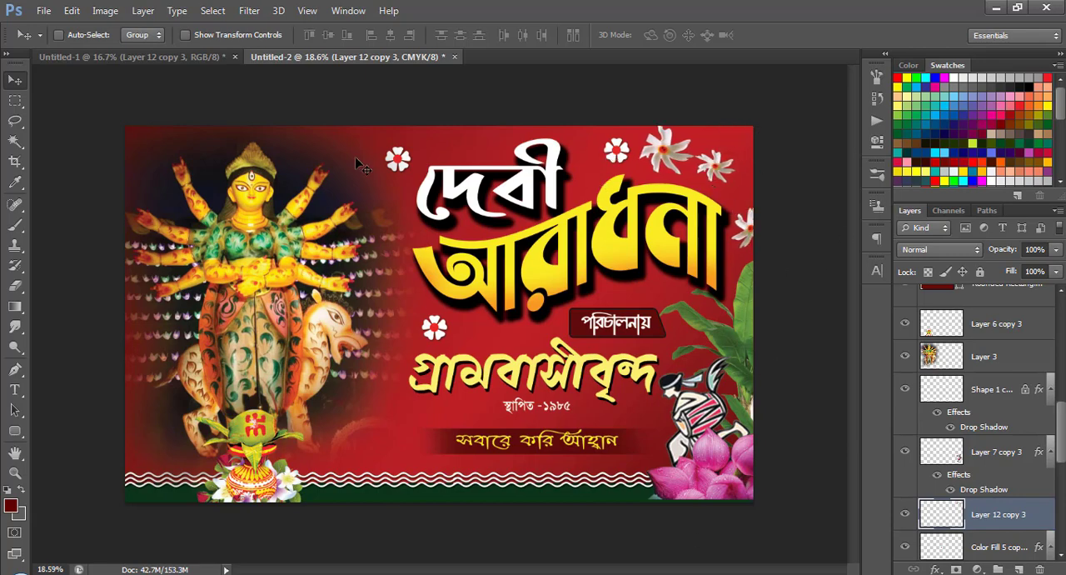
# Copy the golden trident from Untitled-1 into the banner, between the goddess and the গ্রামবাসীবৃন্দ title.
pyautogui.click(195, 56)
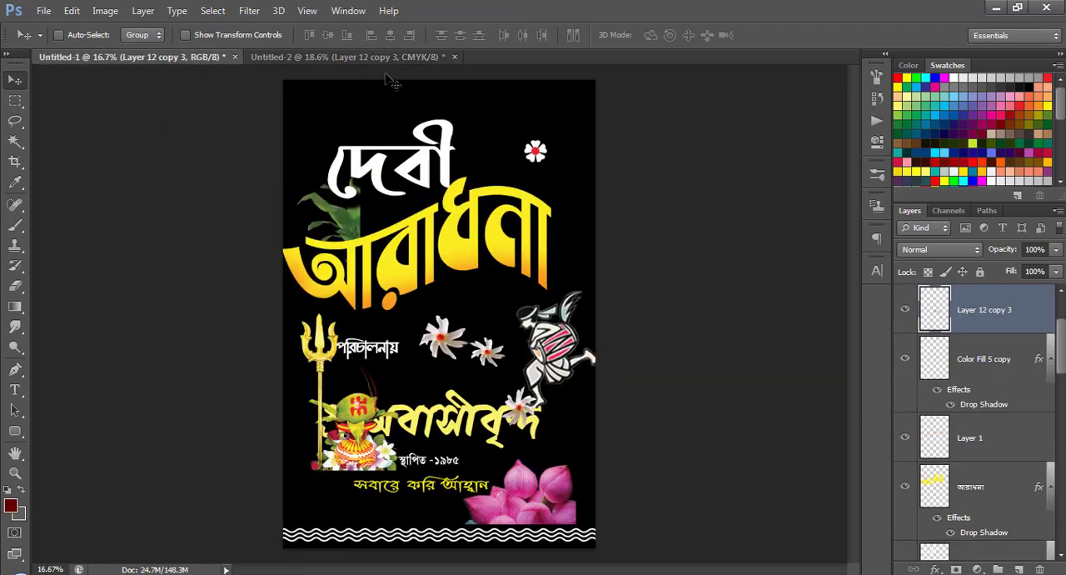
pyautogui.rightClick(326, 355)
pyautogui.click(357, 361)
pyautogui.moveTo(357, 362); pyautogui.dragTo(390, 152)
pyautogui.moveTo(278, 55); pyautogui.dragTo(388, 323)
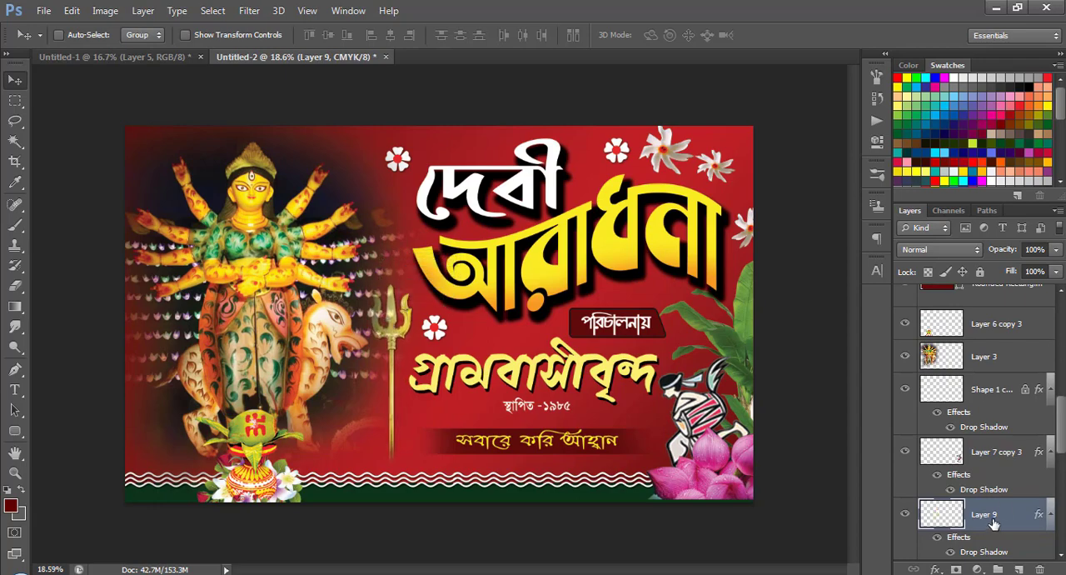
# Stack the trident's layer above the goddess layer and shift the trident slightly down to reach the wavy lines.
pyautogui.moveTo(994, 522); pyautogui.dragTo(983, 341)
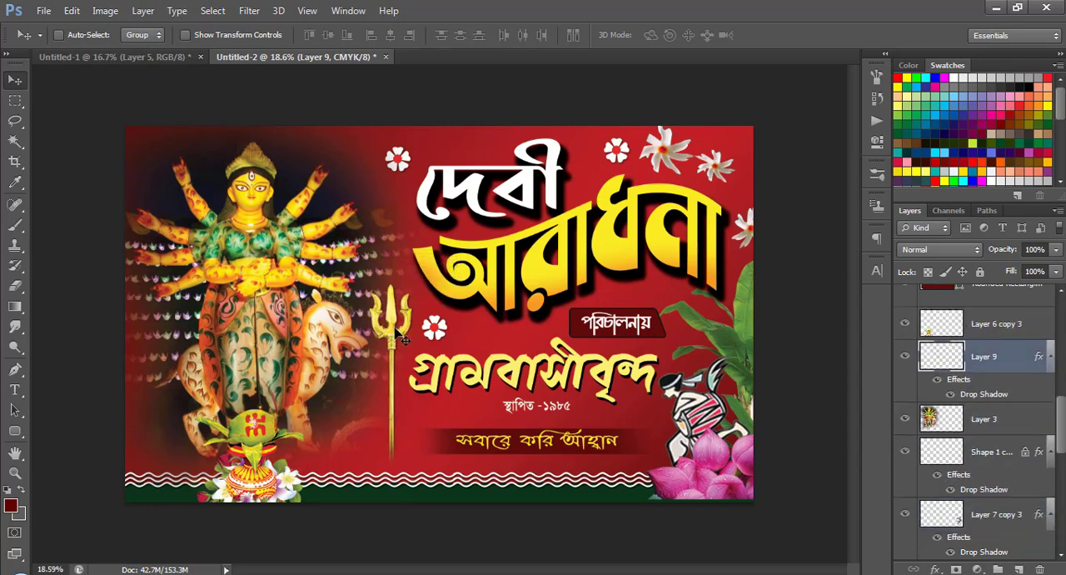
pyautogui.moveTo(400, 338); pyautogui.dragTo(401, 354)
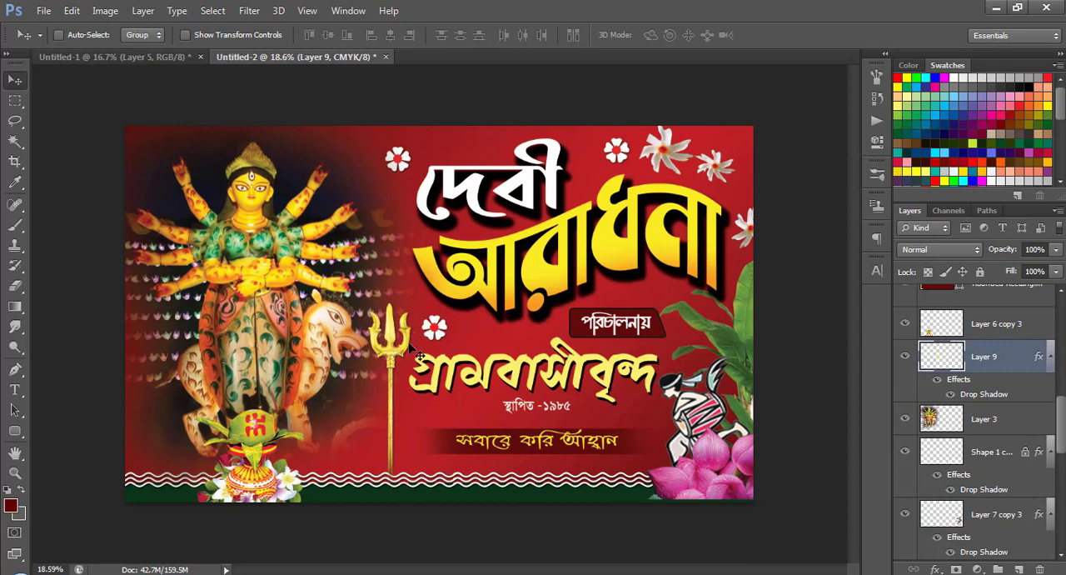
# Enlarge the trident between the goddess and the titles, keeping the foot of its shaft near the wavy lines.
pyautogui.hotkey('ctrl', 't')
pyautogui.moveTo(423, 301); pyautogui.dragTo(422, 243)
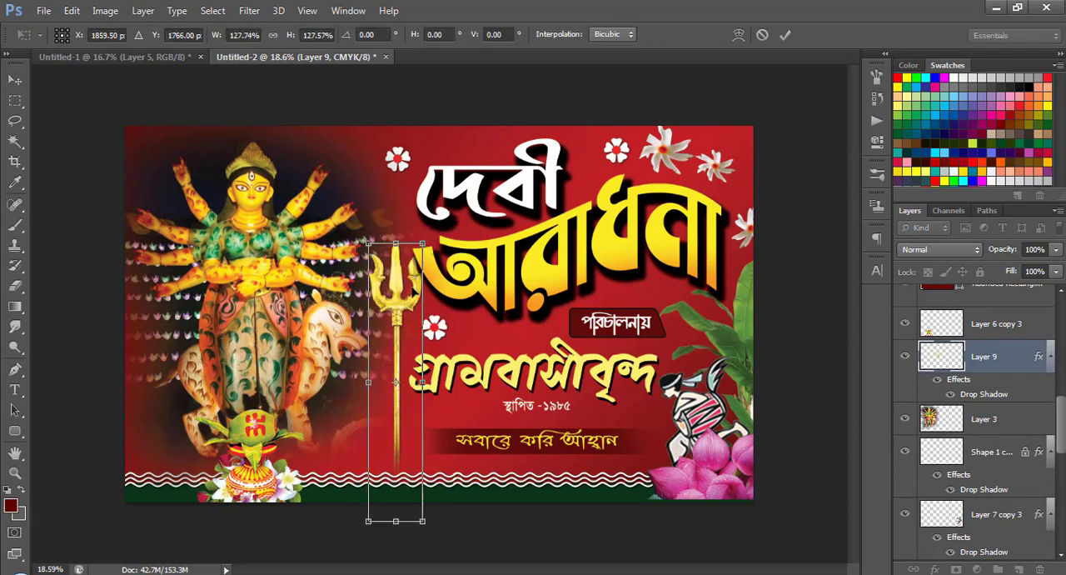
pyautogui.moveTo(417, 297); pyautogui.dragTo(412, 311)
pyautogui.moveTo(417, 258); pyautogui.dragTo(415, 273)
pyautogui.press('Return')
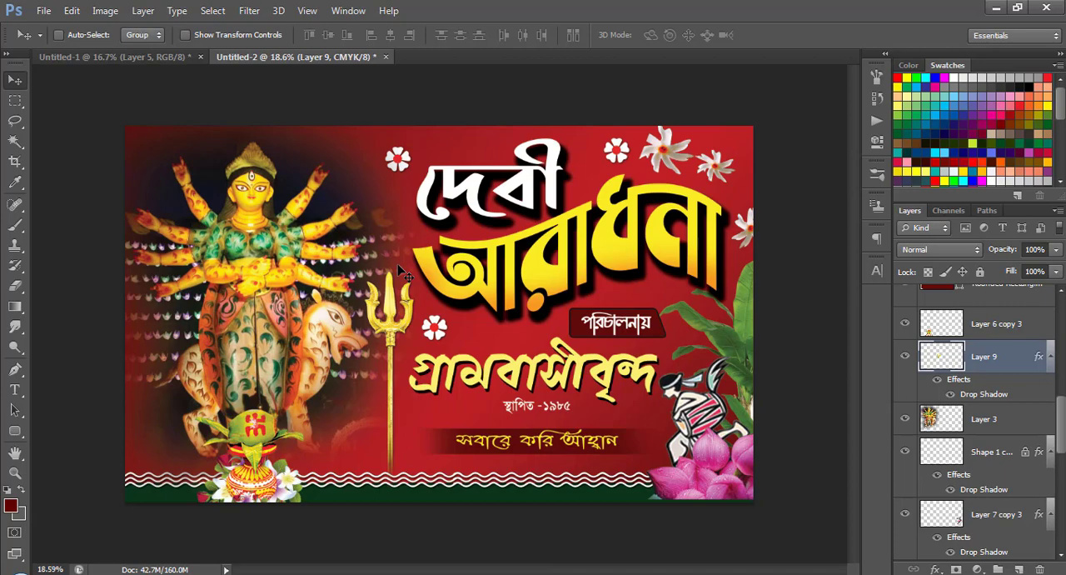
# Select the red Color Fill 1 background layer and check it by briefly toggling layer visibility.
pyautogui.rightClick(484, 334)
pyautogui.click(518, 344)
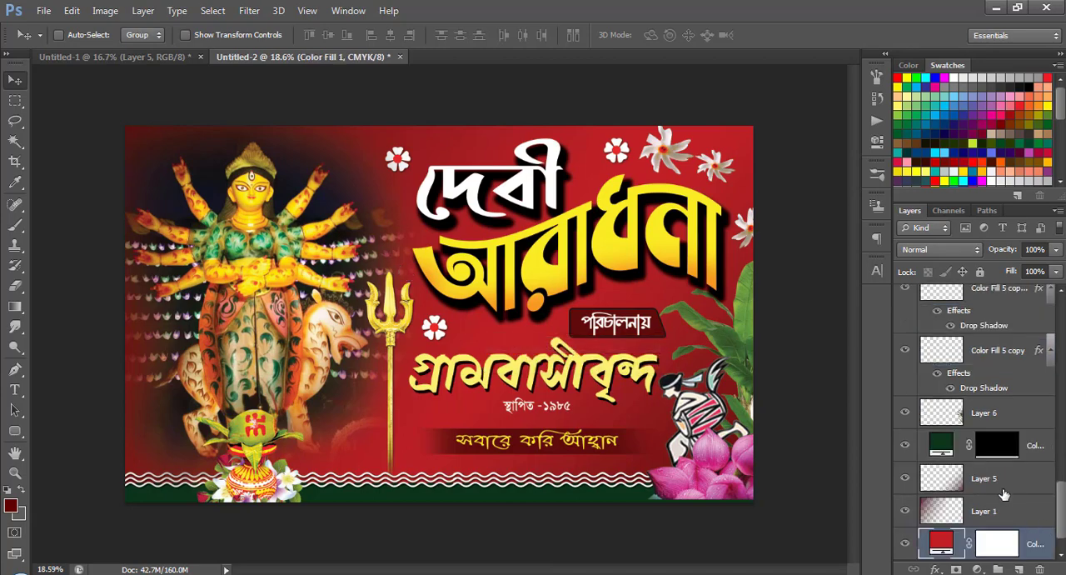
pyautogui.scroll(-1, 1003, 491)
pyautogui.click(905, 511)
pyautogui.click(905, 511)
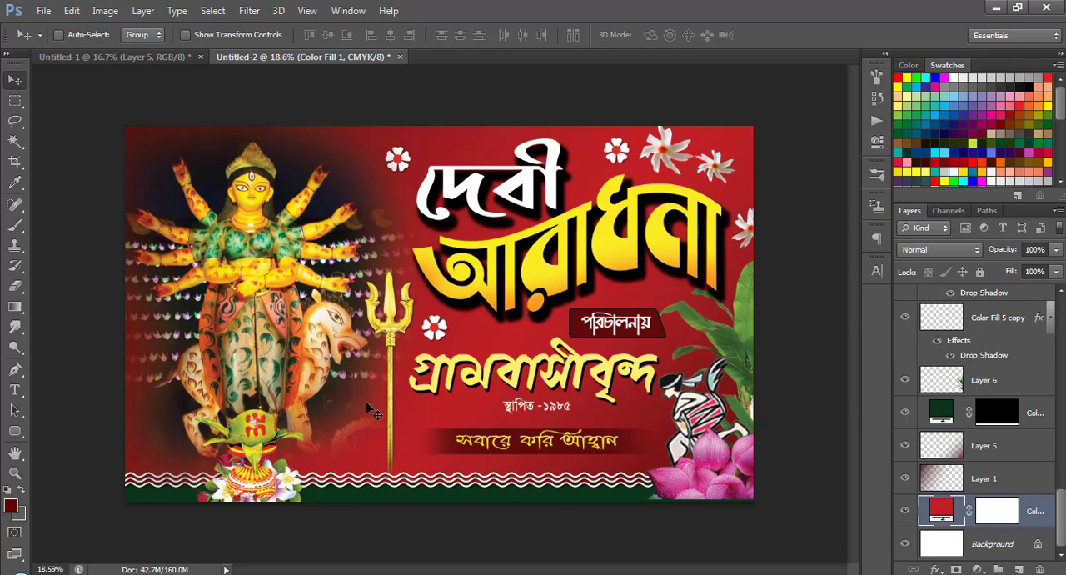
# Show the teal texture Layer 7 in Untitled-1 and copy it into the banner directly above the red background fill.
pyautogui.click(110, 58)
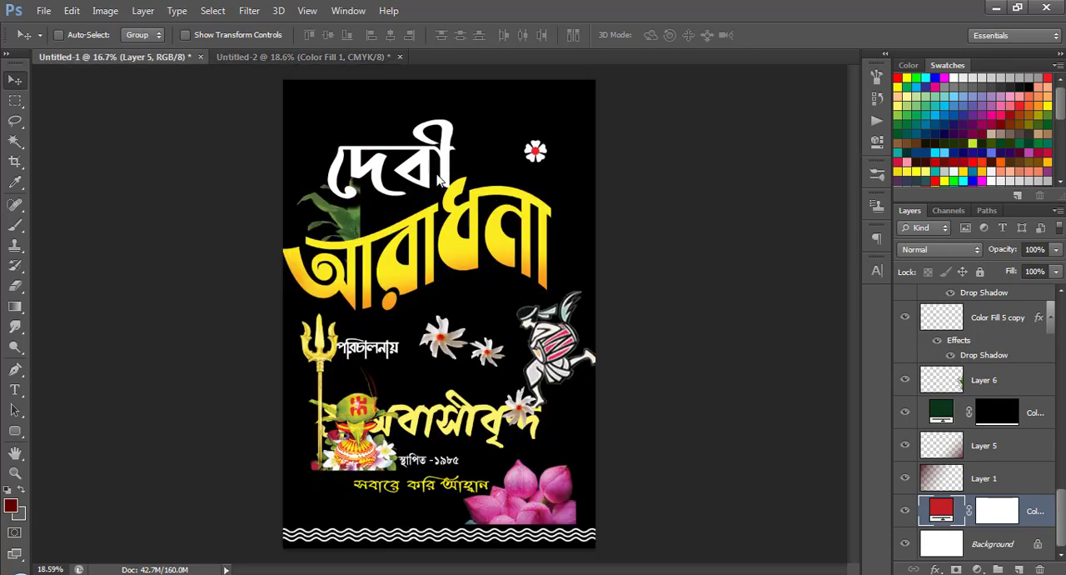
pyautogui.scroll(10, 979, 341)
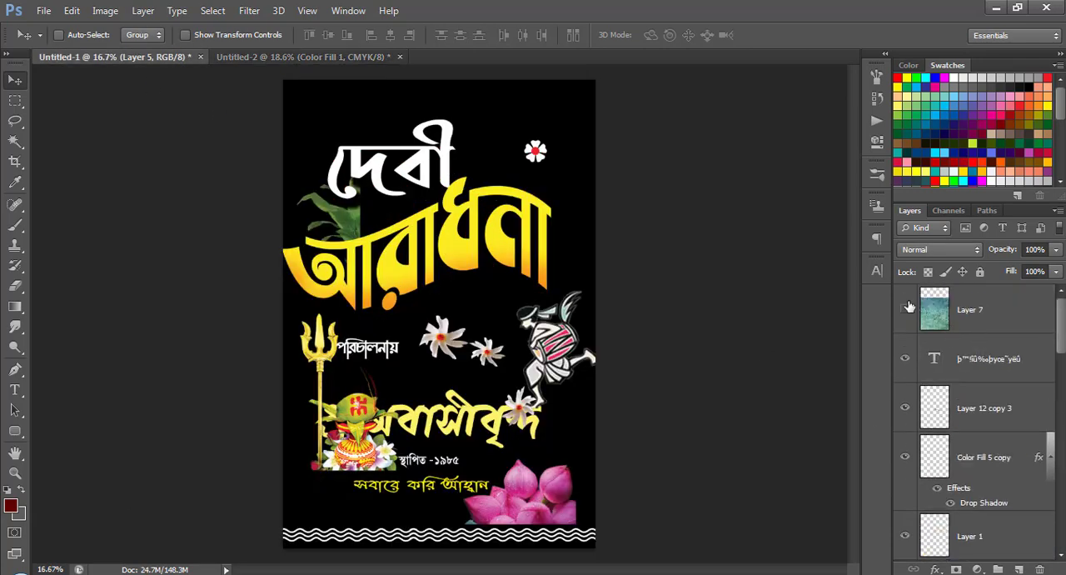
pyautogui.click(908, 308)
pyautogui.click(995, 313)
pyautogui.rightClick(488, 262)
pyautogui.click(507, 267)
pyautogui.moveTo(503, 318); pyautogui.dragTo(428, 325)
pyautogui.click(293, 59)
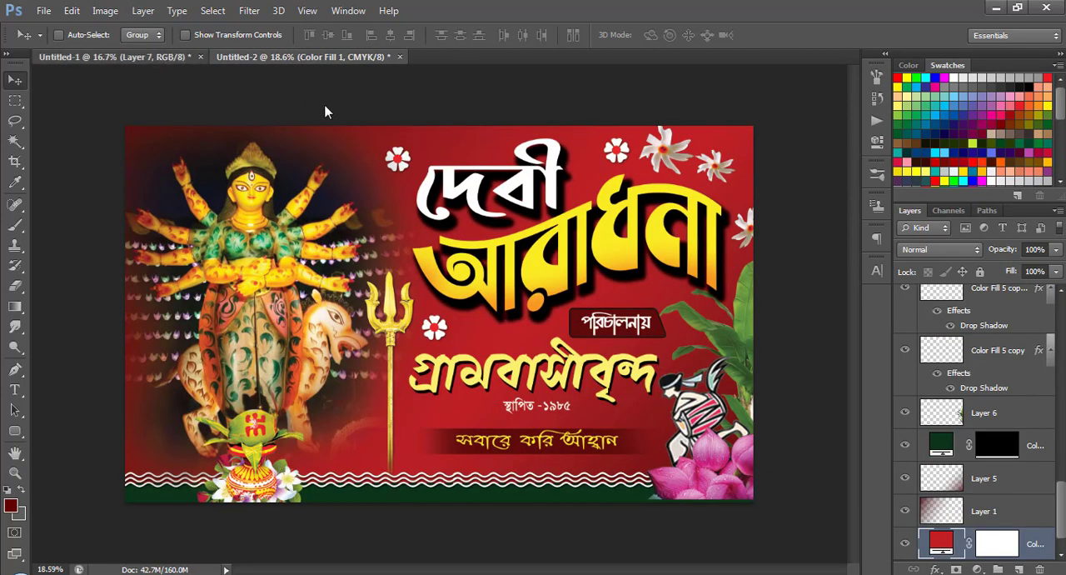
pyautogui.click(117, 57)
pyautogui.moveTo(506, 305); pyautogui.dragTo(452, 253)
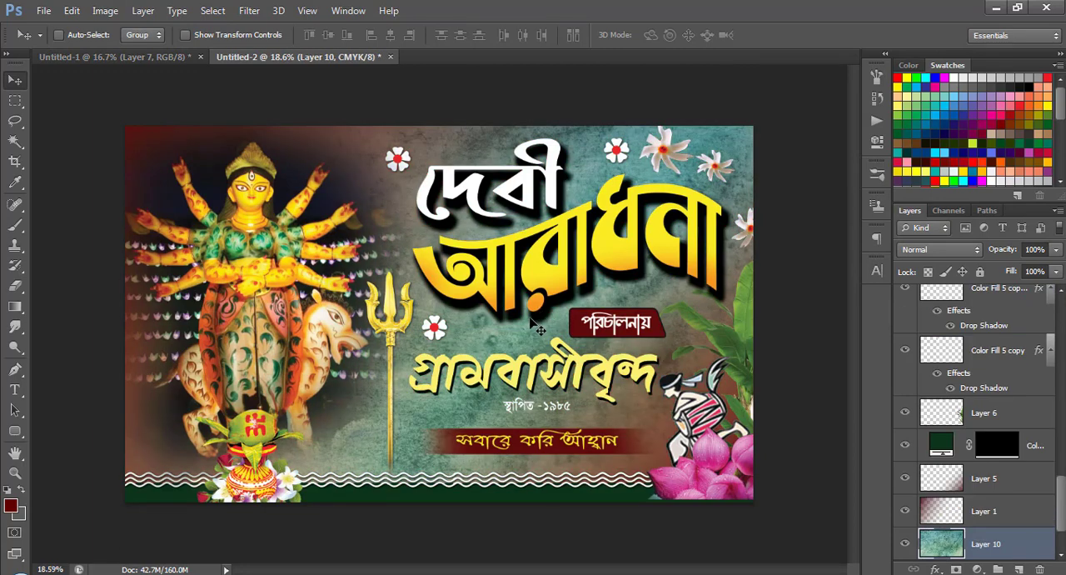
# Set the teal texture layer's blend mode to Overlay and compare the banner with the texture hidden and shown.
pyautogui.scroll(-3, 507, 313)
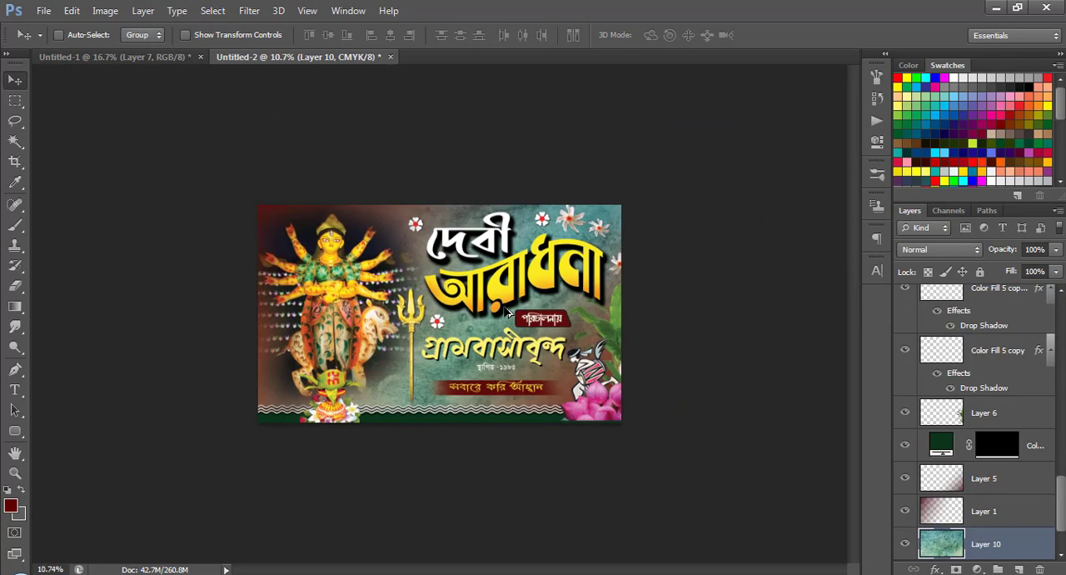
pyautogui.click(926, 251)
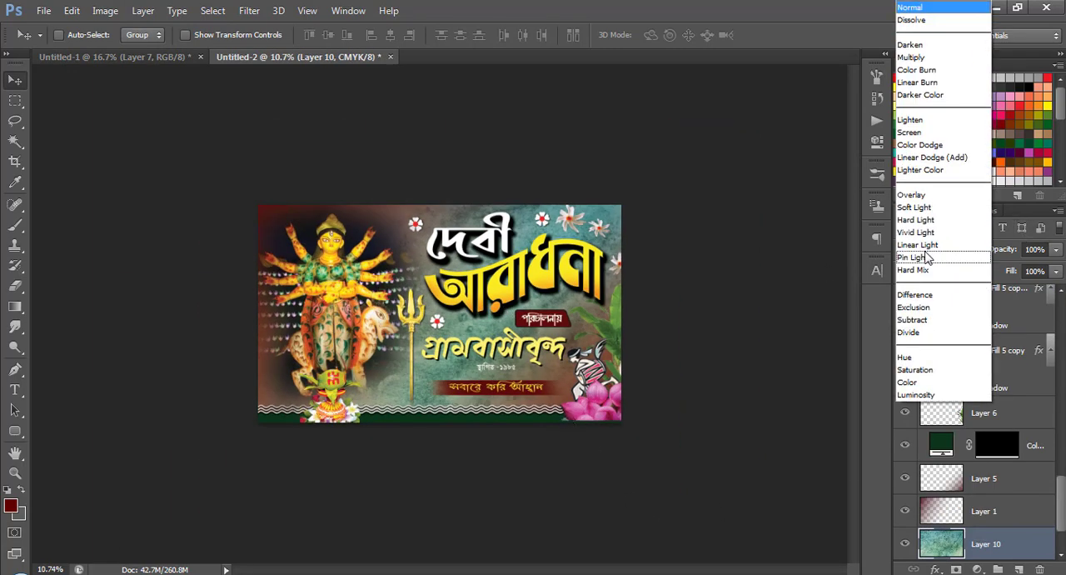
pyautogui.click(927, 195)
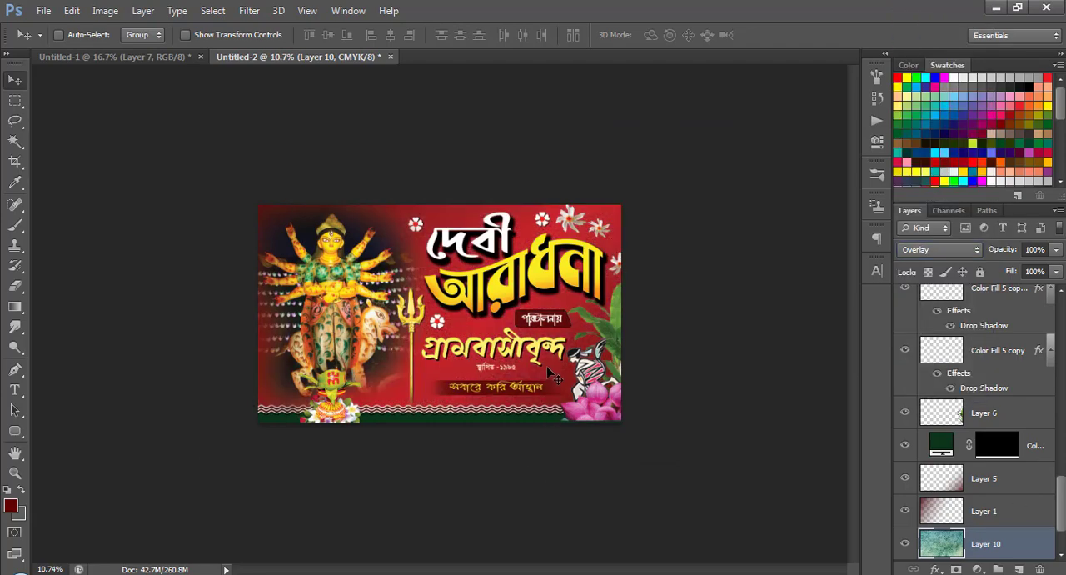
pyautogui.hotkey('ctrl', '+')
pyautogui.hotkey('ctrl', '+')
pyautogui.hotkey('ctrl', '+')
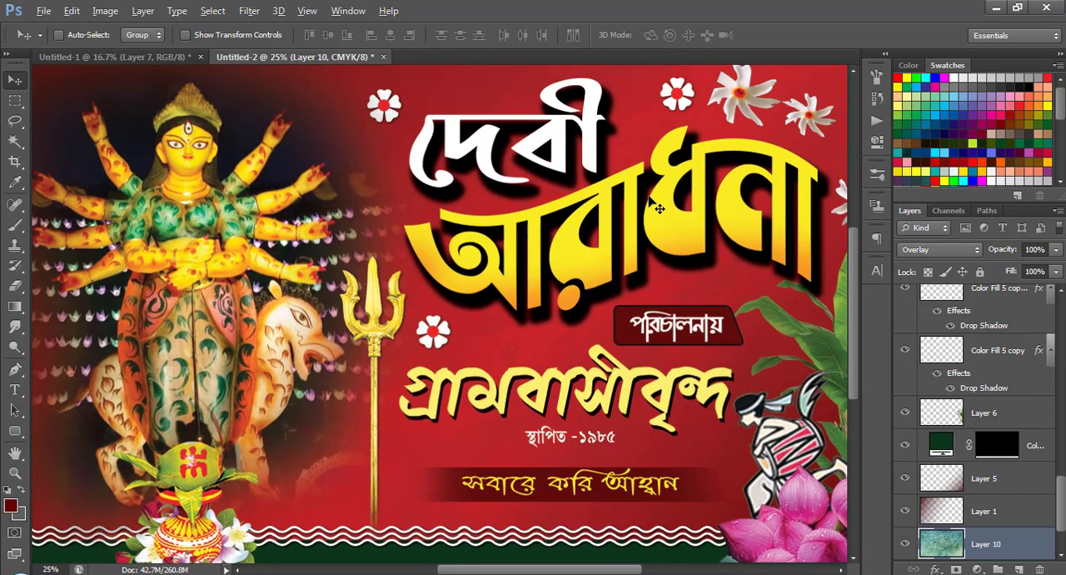
pyautogui.hotkey('ctrl', '-')
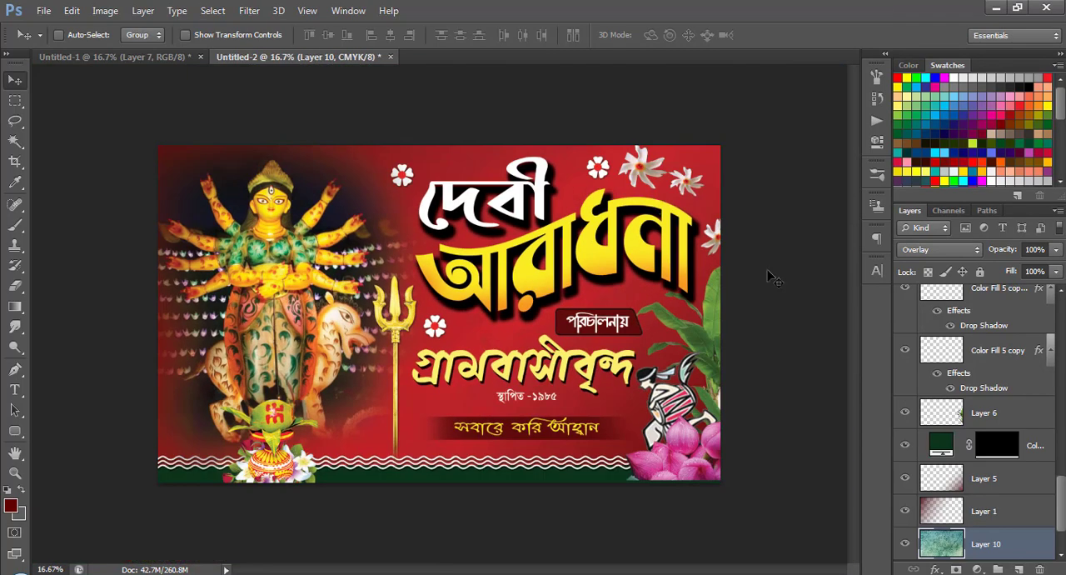
pyautogui.click(904, 548)
pyautogui.click(904, 547)
# Apply Levels to the teal texture layer with a black input of 17 and a midtone value of 0.59.
pyautogui.hotkey('ctrl', 'l')
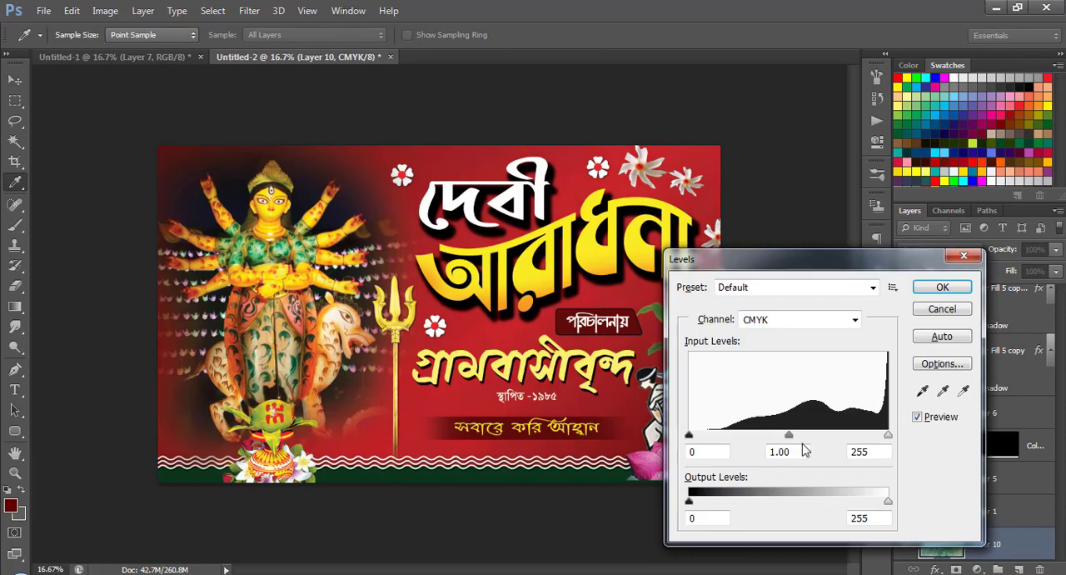
pyautogui.moveTo(790, 439); pyautogui.dragTo(821, 437)
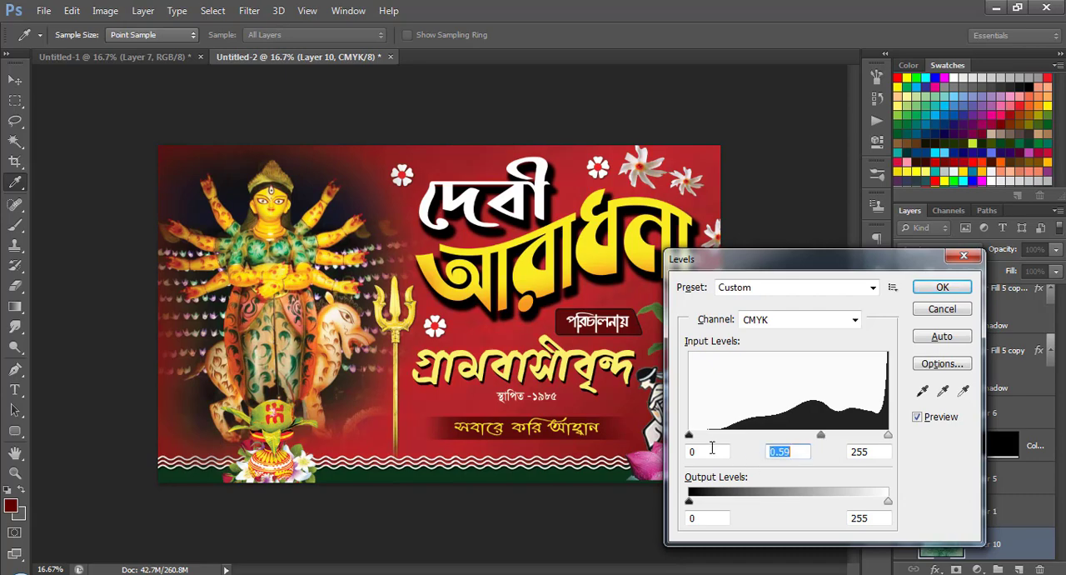
pyautogui.moveTo(697, 435); pyautogui.dragTo(702, 435)
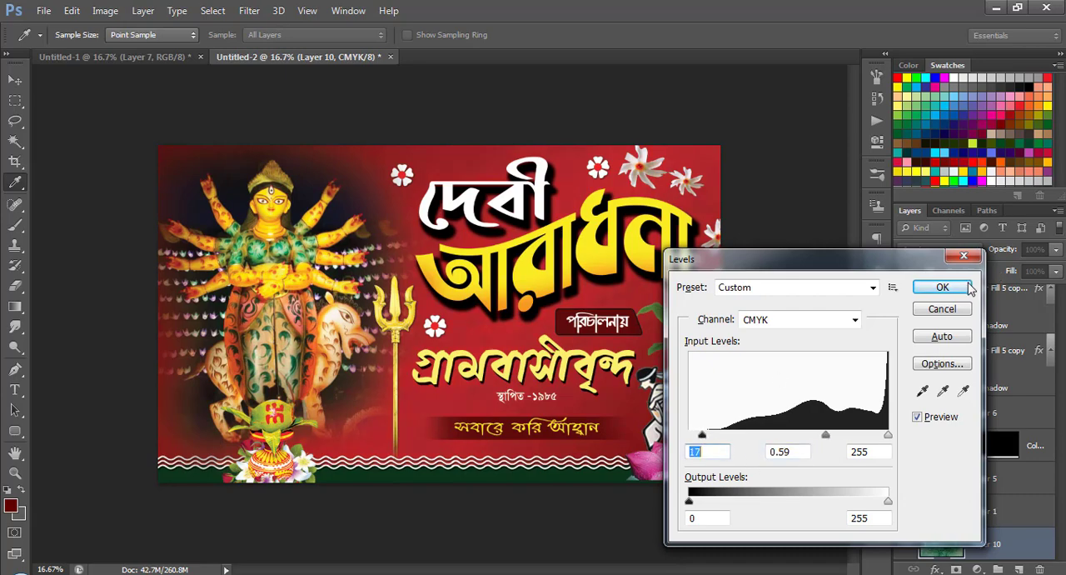
pyautogui.click(968, 285)
# Examine the banner close up, including the goddess, the trident, the titles and the blended background texture.
pyautogui.scroll(5, 670, 315)
pyautogui.moveTo(671, 315); pyautogui.dragTo(342, 161)
pyautogui.moveTo(254, 281); pyautogui.dragTo(463, 316)
pyautogui.moveTo(304, 290); pyautogui.dragTo(583, 311)
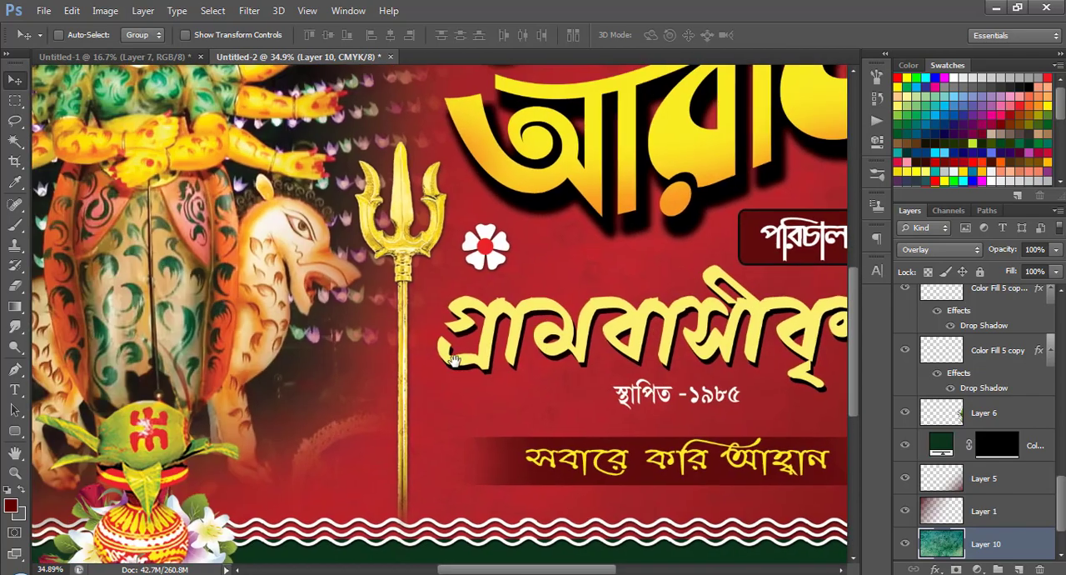
pyautogui.moveTo(75, 451); pyautogui.dragTo(405, 449)
pyautogui.moveTo(476, 276); pyautogui.dragTo(326, 516)
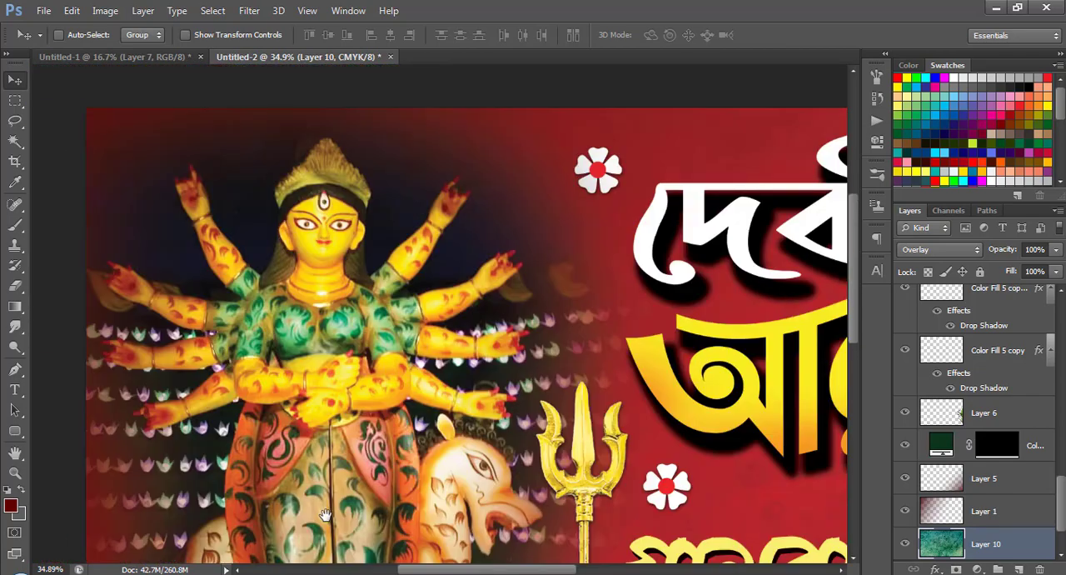
pyautogui.moveTo(365, 381); pyautogui.dragTo(399, 457)
pyautogui.moveTo(717, 505); pyautogui.dragTo(408, 428)
pyautogui.moveTo(802, 379); pyautogui.dragTo(480, 234)
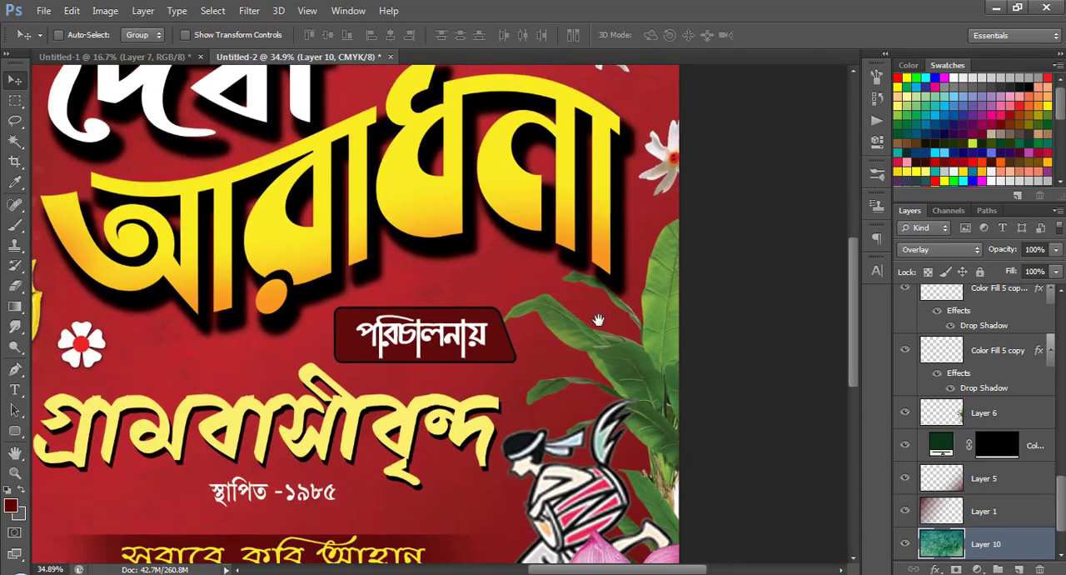
pyautogui.scroll(-4, 507, 390)
pyautogui.scroll(3, 463, 418)
pyautogui.moveTo(324, 439); pyautogui.dragTo(524, 336)
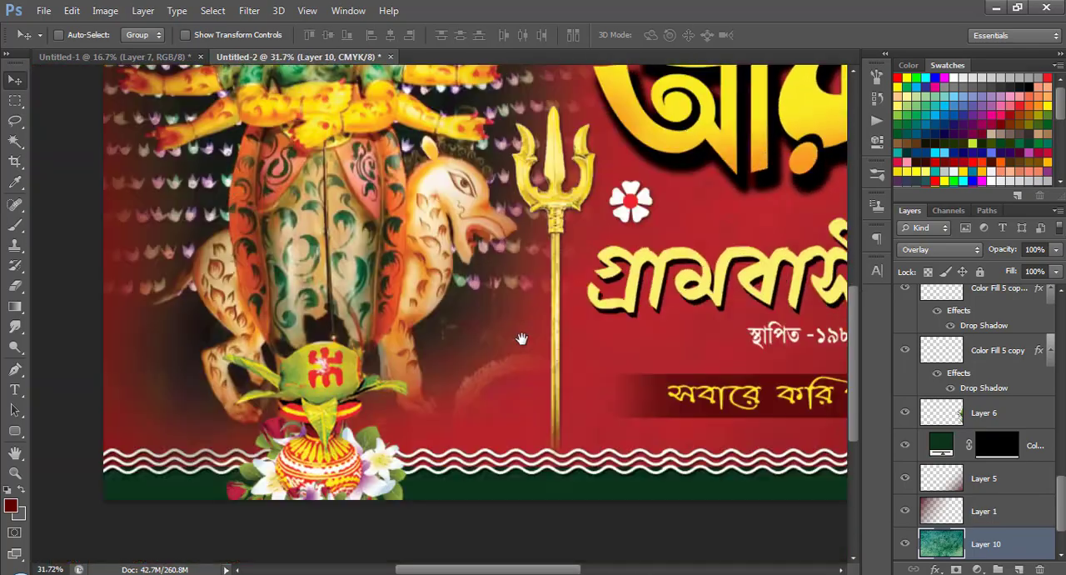
pyautogui.moveTo(427, 402); pyautogui.dragTo(438, 461)
# Select the goddess layer, Layer 3, and make a large circular selection around the pot and the goddess's lower body.
pyautogui.rightClick(459, 284)
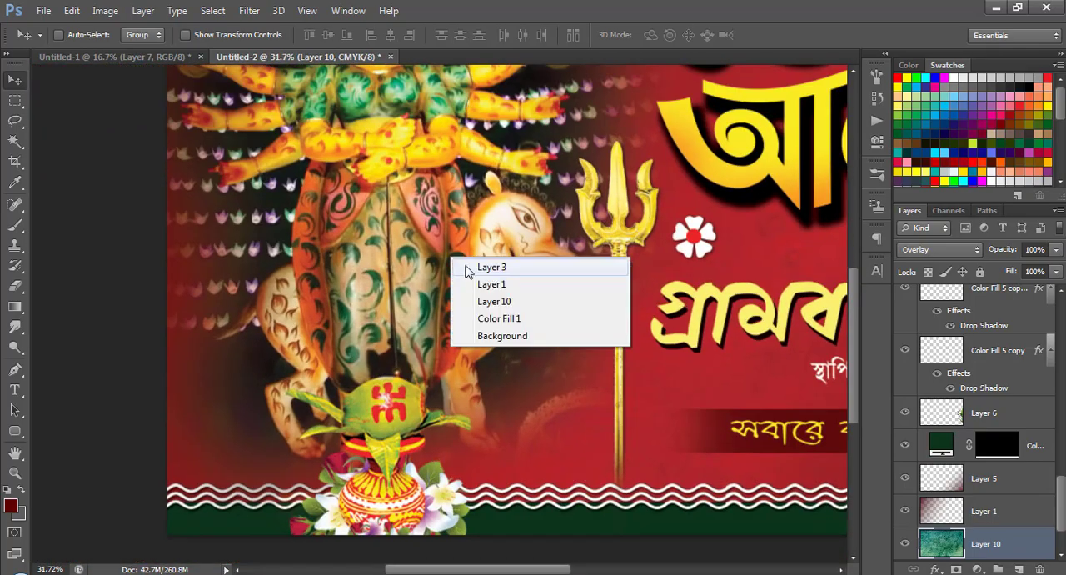
pyautogui.click(489, 267)
pyautogui.scroll(-3, 421, 419)
pyautogui.scroll(3, 419, 416)
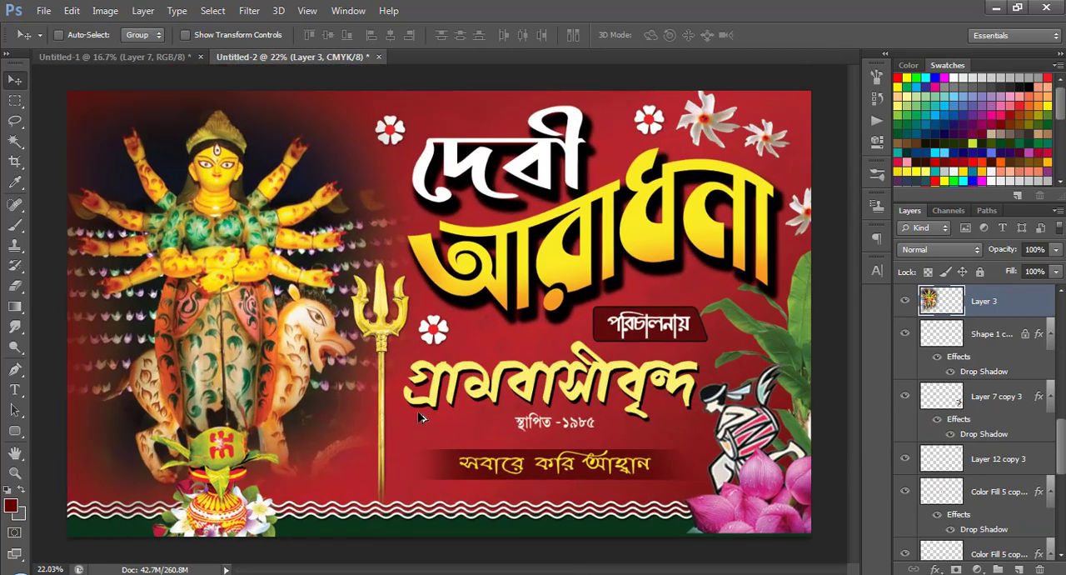
pyautogui.rightClick(16, 102)
pyautogui.click(81, 114)
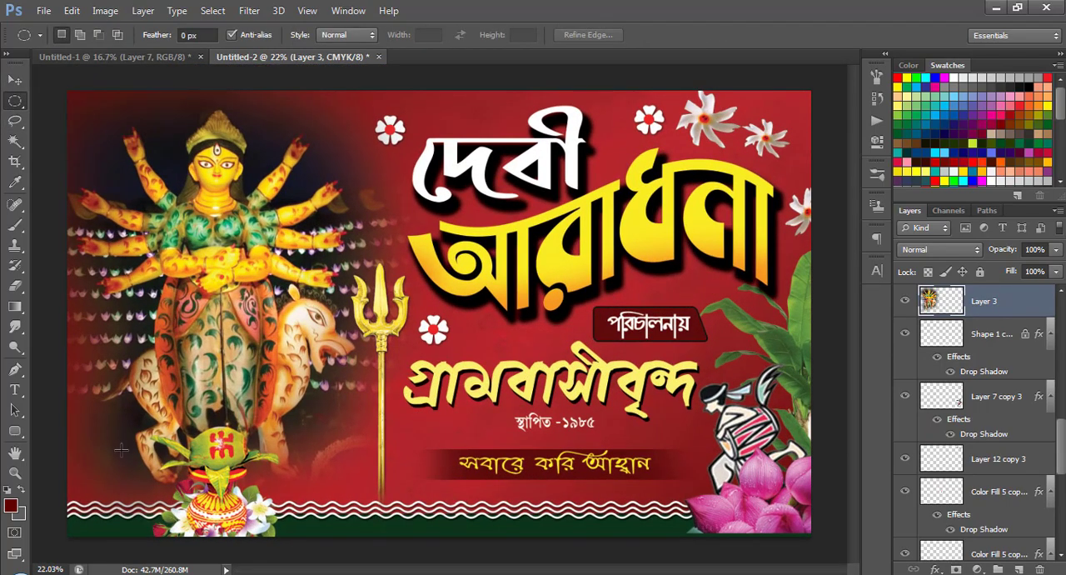
pyautogui.moveTo(106, 358); pyautogui.dragTo(451, 547)
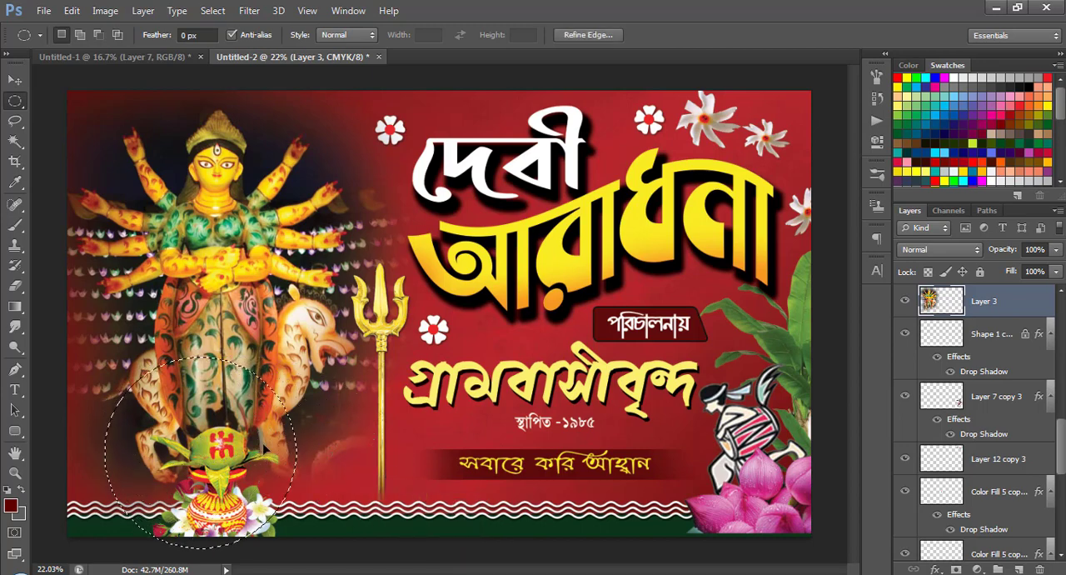
pyautogui.moveTo(259, 454); pyautogui.dragTo(279, 425)
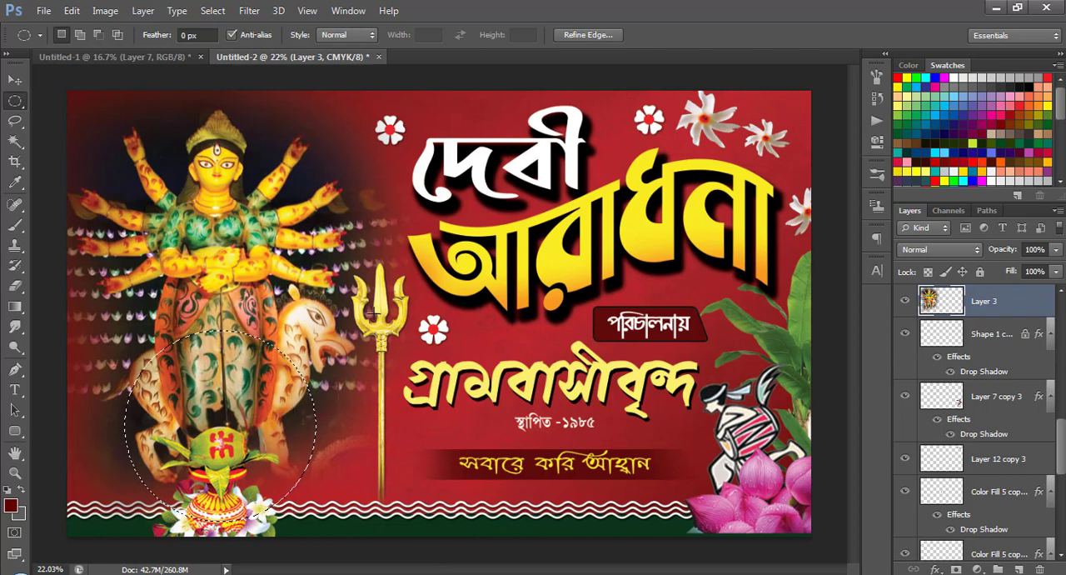
# Fill the circular selection with white on a new layer above the goddess, and deselect.
pyautogui.click(1018, 570)
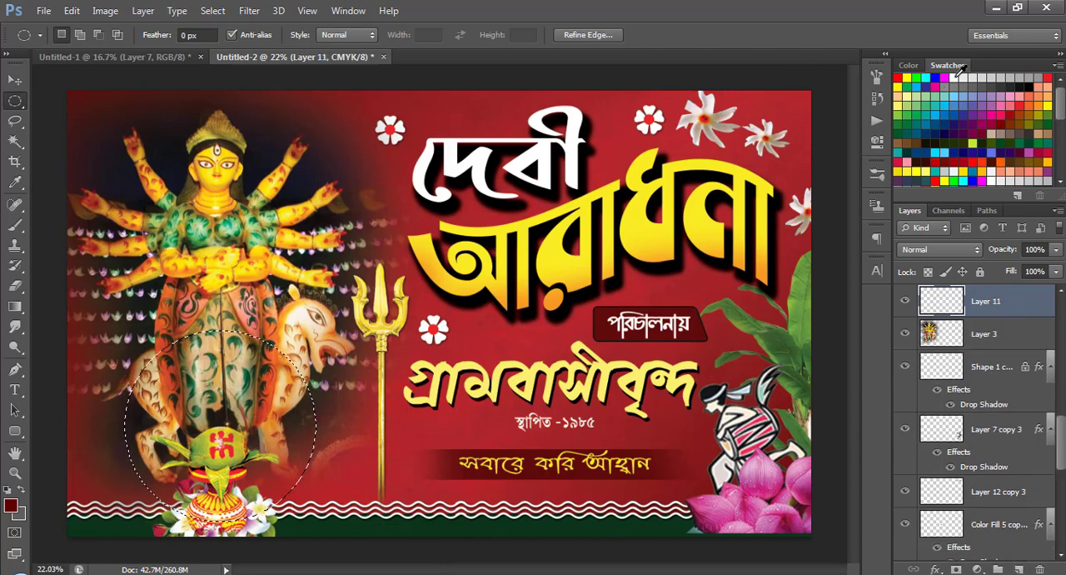
pyautogui.click(954, 76)
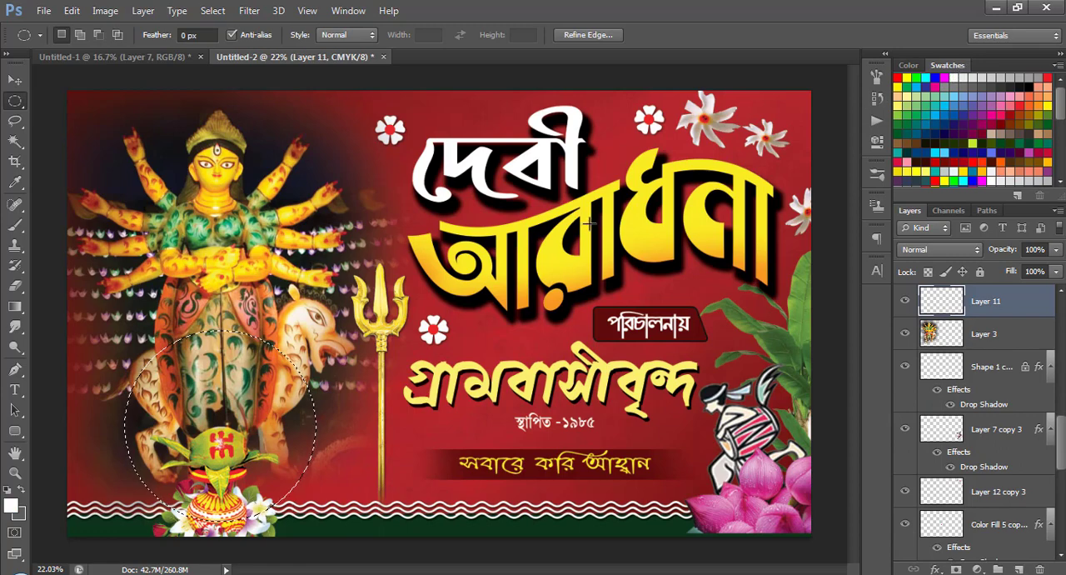
pyautogui.hotkey('alt', 'BackSpace')
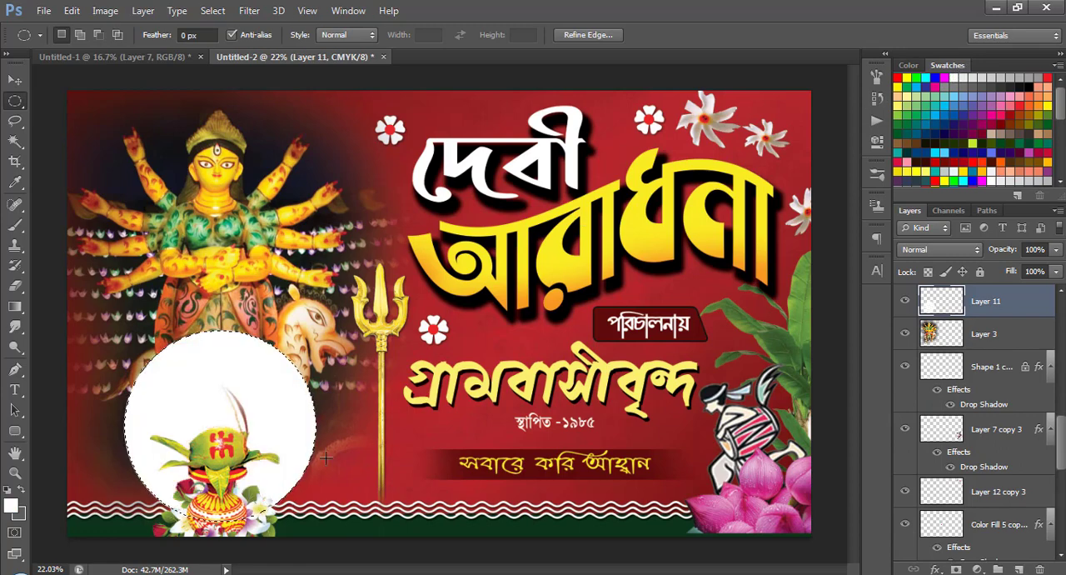
pyautogui.click(15, 79)
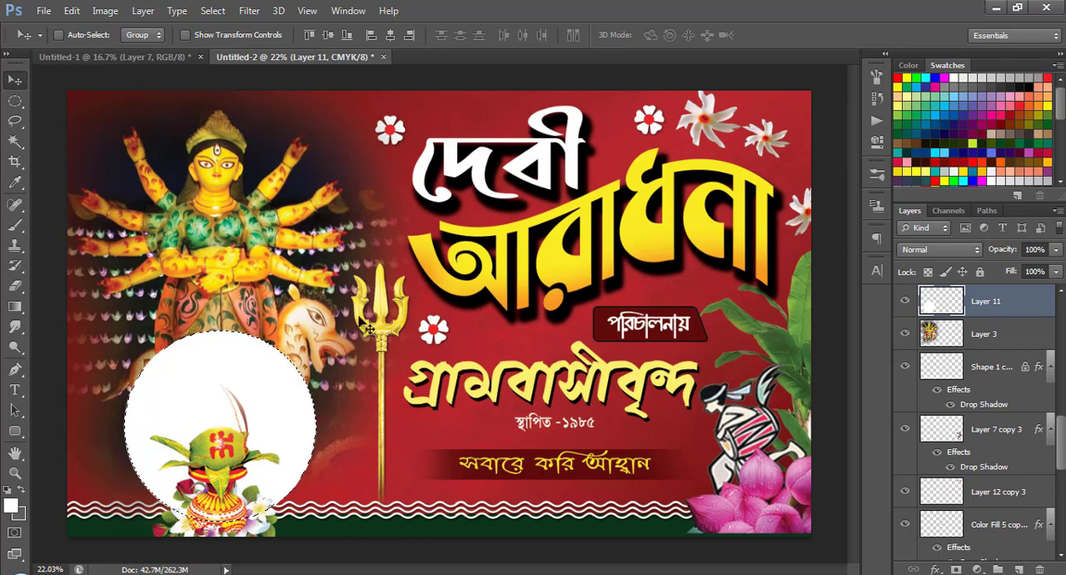
pyautogui.click(15, 100)
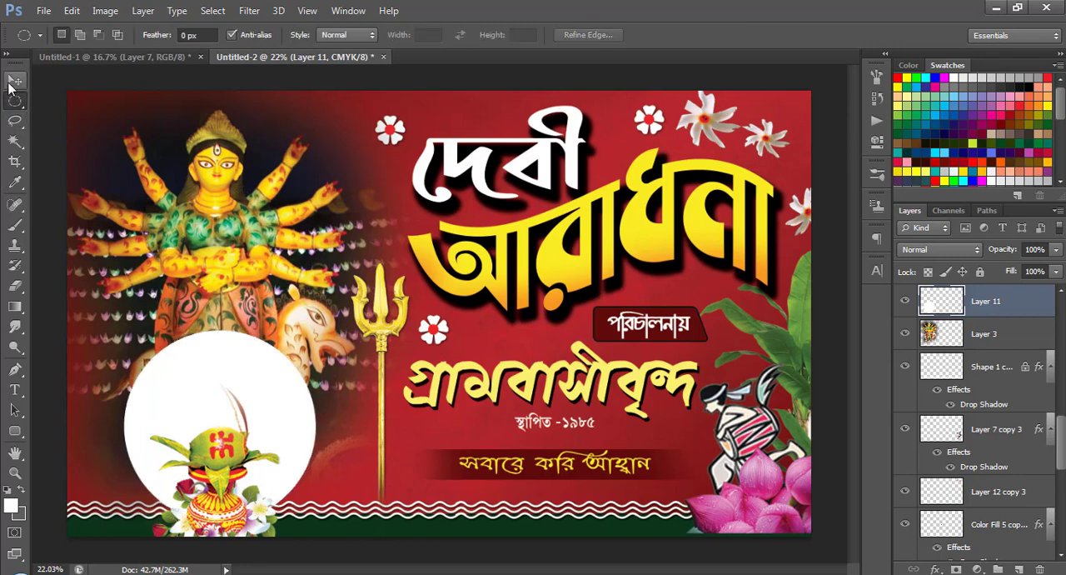
pyautogui.click(12, 81)
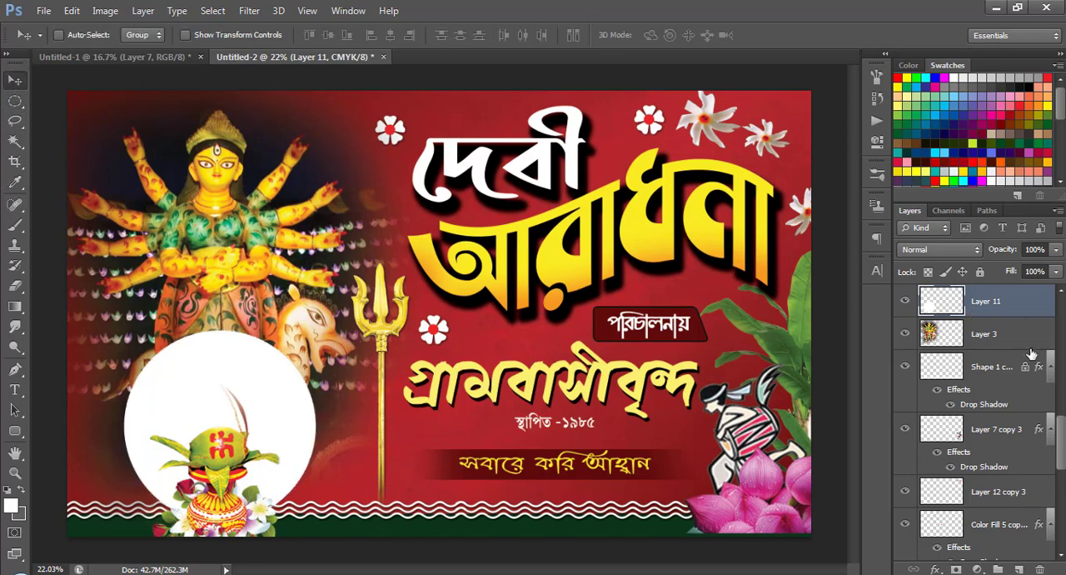
# Duplicate the white circle's layer and apply a black Color Overlay to the copy in Normal mode at 100% opacity.
pyautogui.moveTo(1009, 309); pyautogui.dragTo(1019, 569)
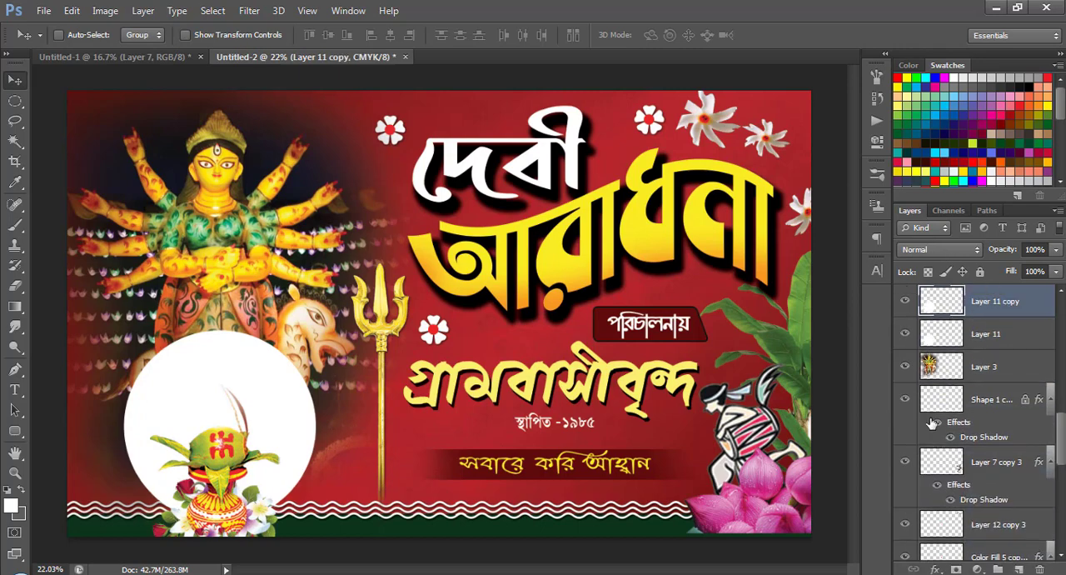
pyautogui.click(934, 569)
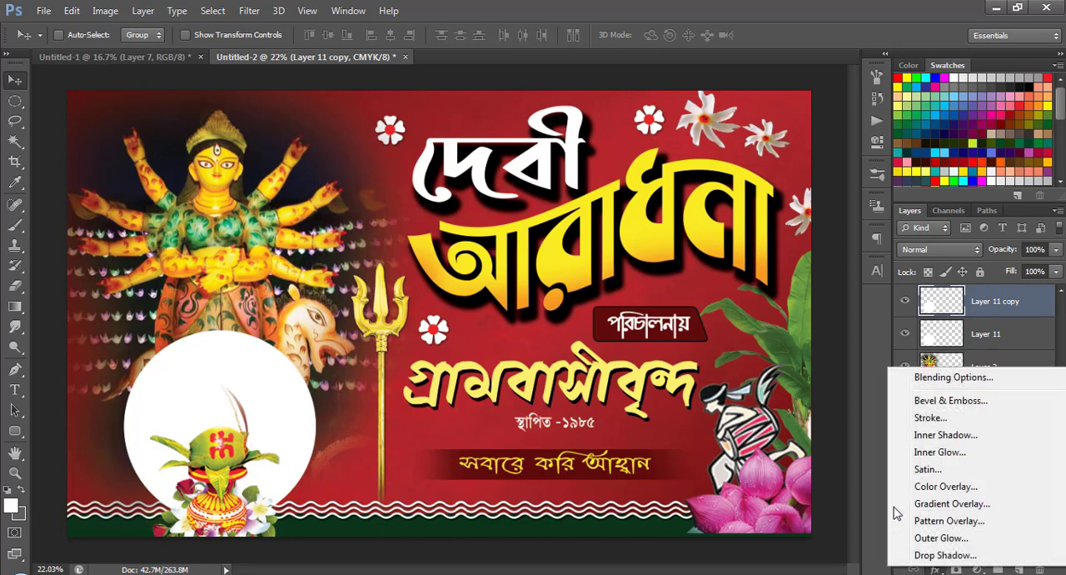
pyautogui.click(946, 486)
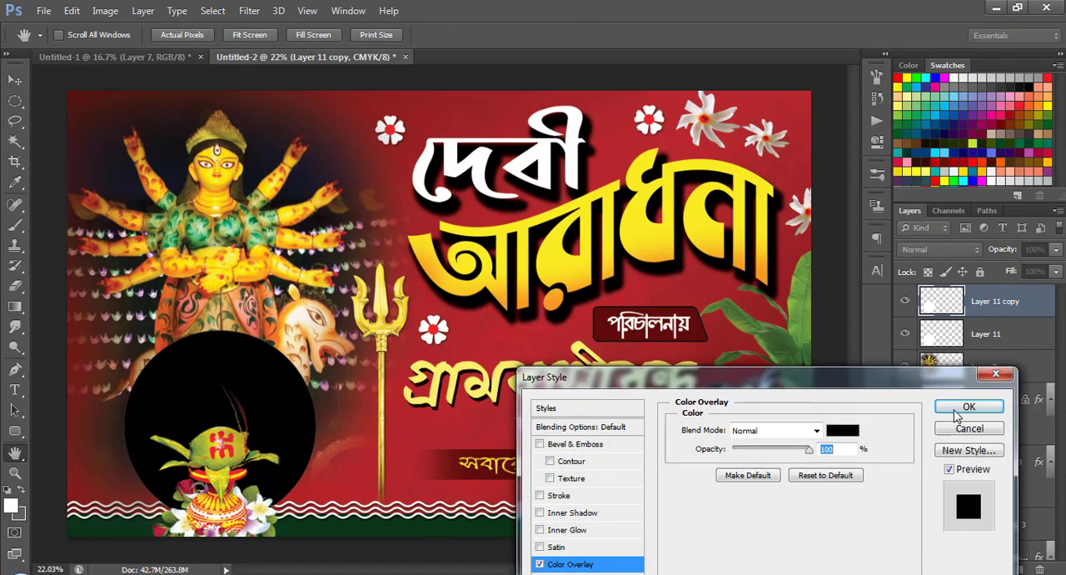
pyautogui.click(964, 408)
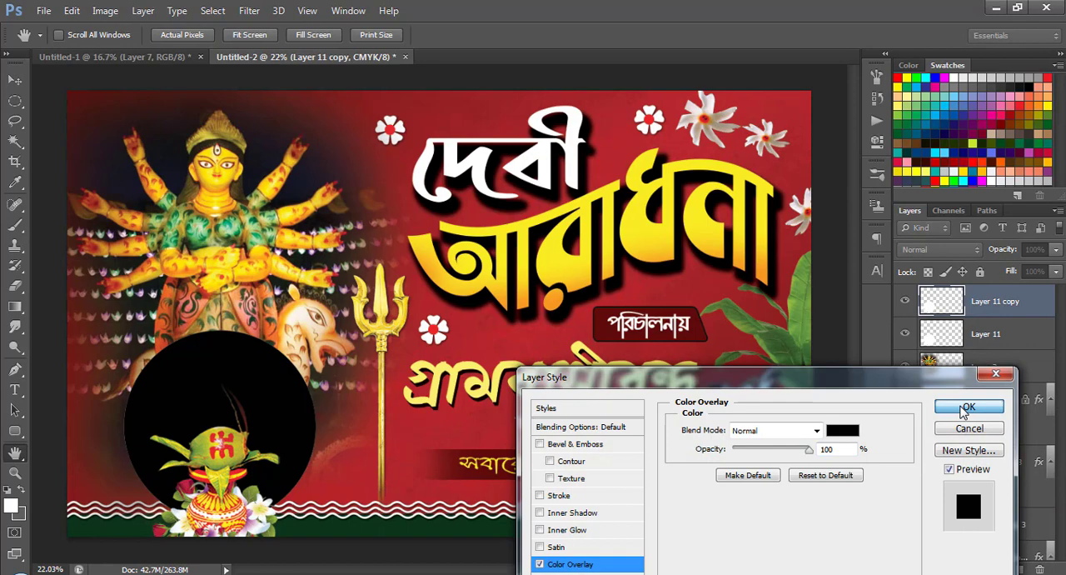
# Transform the black circle to about 107% width and 92% height, and raise it to leave a white crescent exposed below.
pyautogui.hotkey('ctrl', 't')
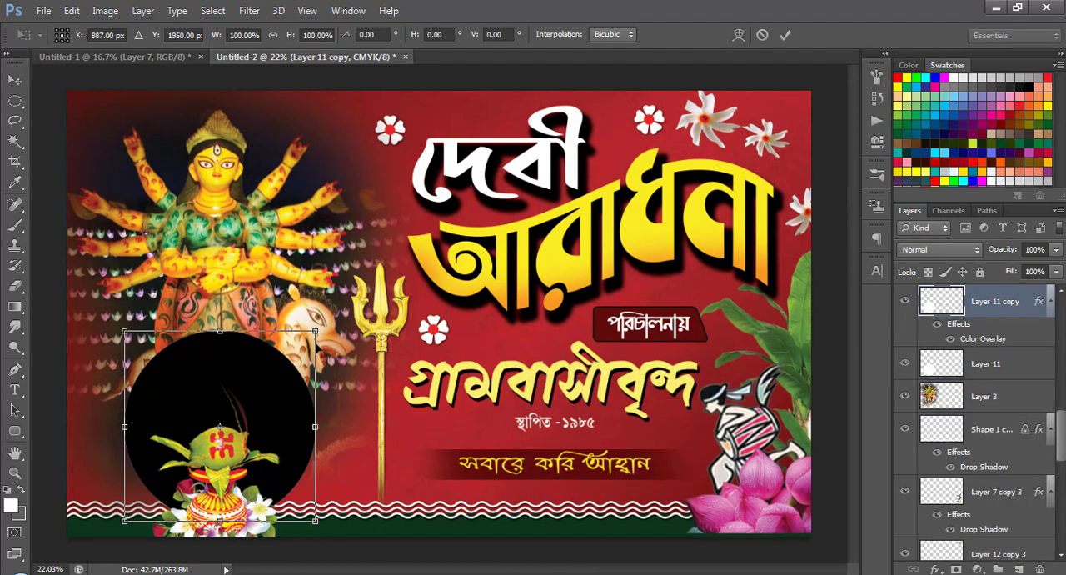
pyautogui.moveTo(313, 330); pyautogui.dragTo(308, 339)
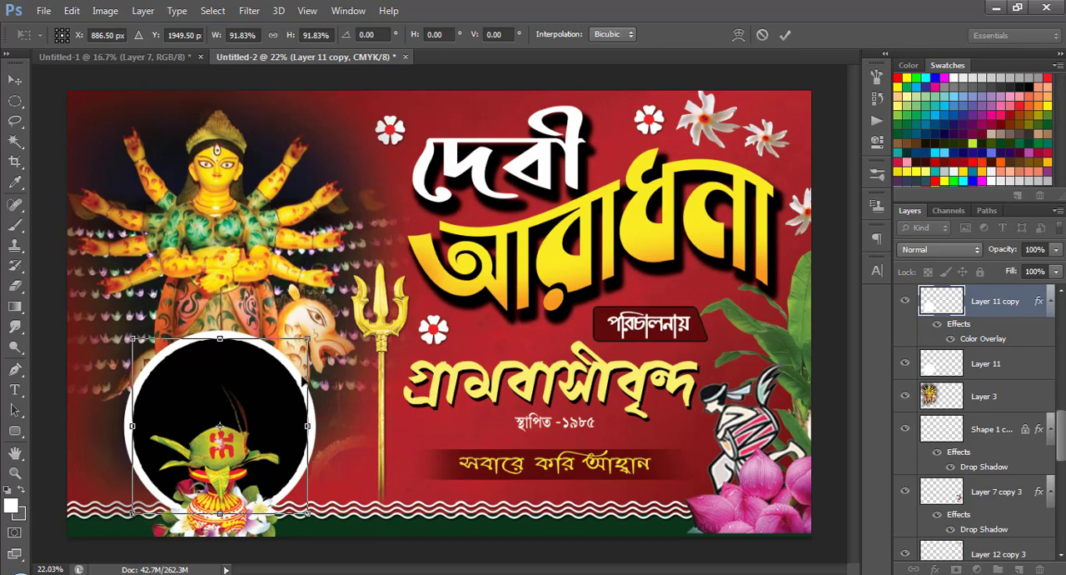
pyautogui.moveTo(307, 426)
pyautogui.mouseDown()
pyautogui.moveTo(322, 425)
pyautogui.moveTo(298, 424)
pyautogui.mouseUp()
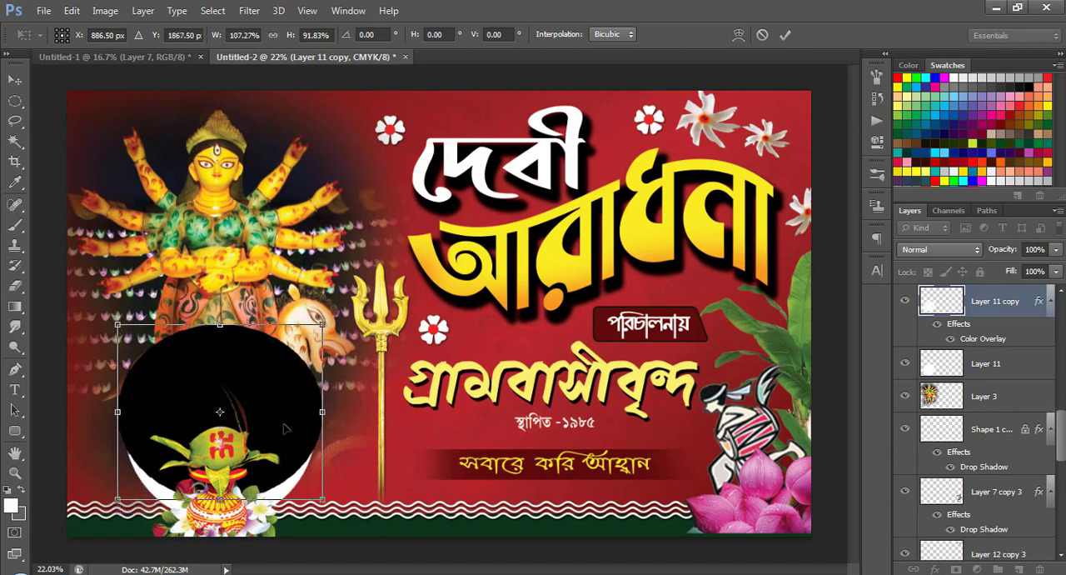
pyautogui.press('Return')
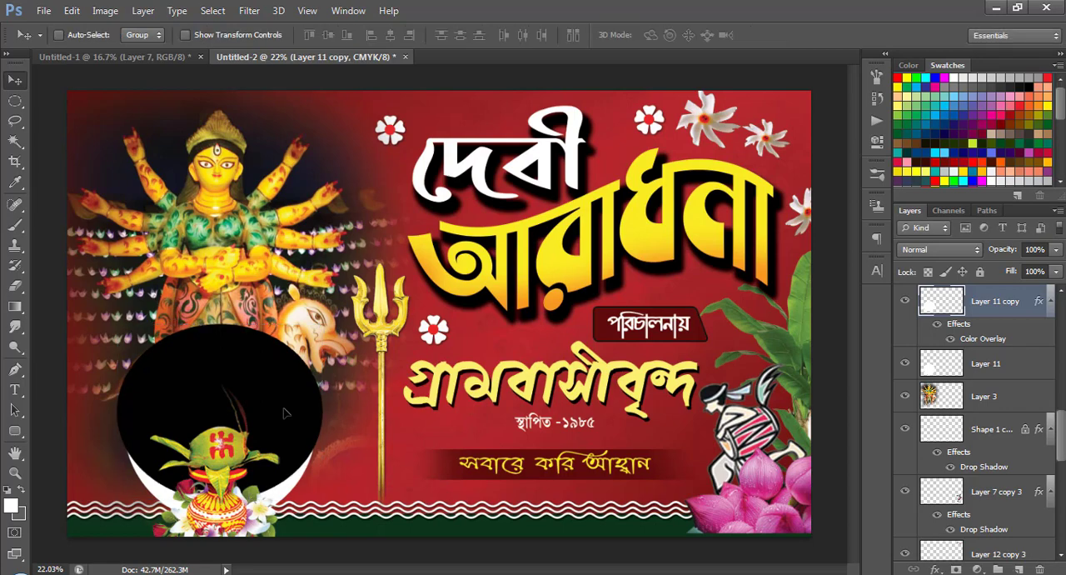
# Load the black ellipse's outline as a selection, delete that area from the white circle on Layer 11, and deselect.
pyautogui.click(906, 302)
pyautogui.click(906, 302)
pyautogui.keyDown('ctrl'); pyautogui.click(941, 308); pyautogui.keyUp('ctrl')
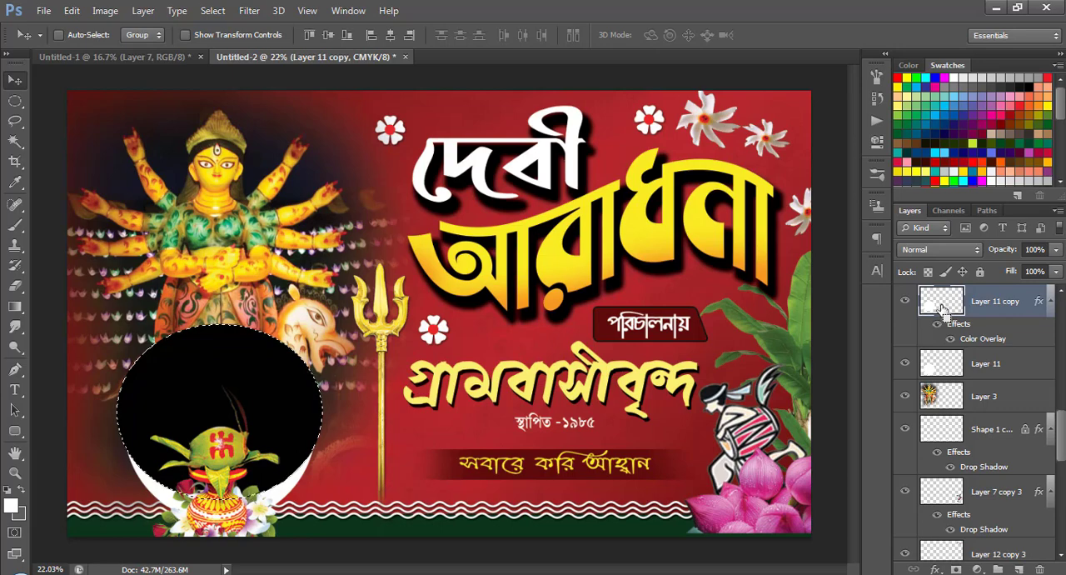
pyautogui.click(997, 365)
pyautogui.click(905, 364)
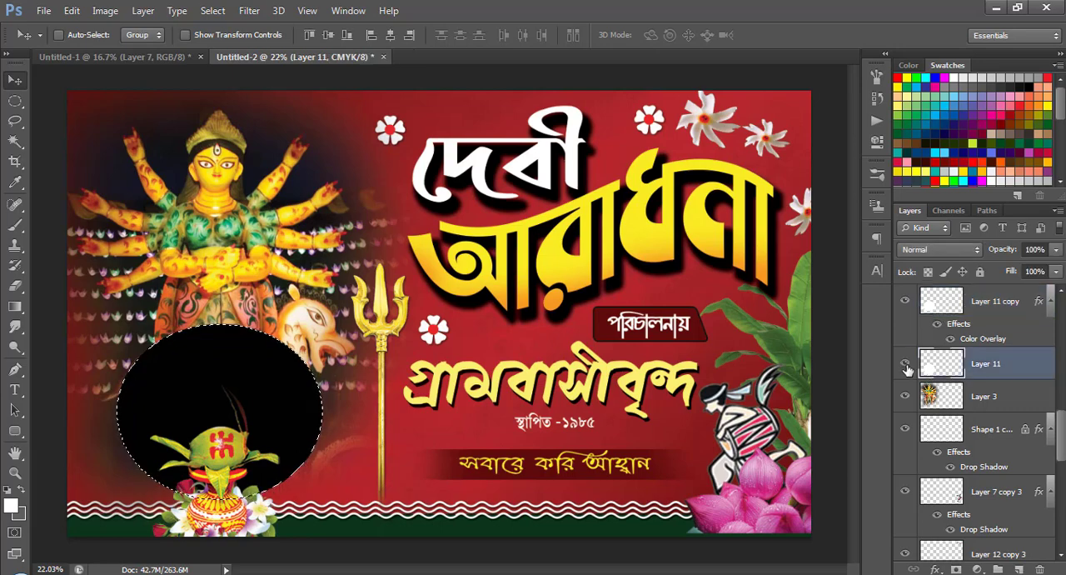
pyautogui.click(907, 367)
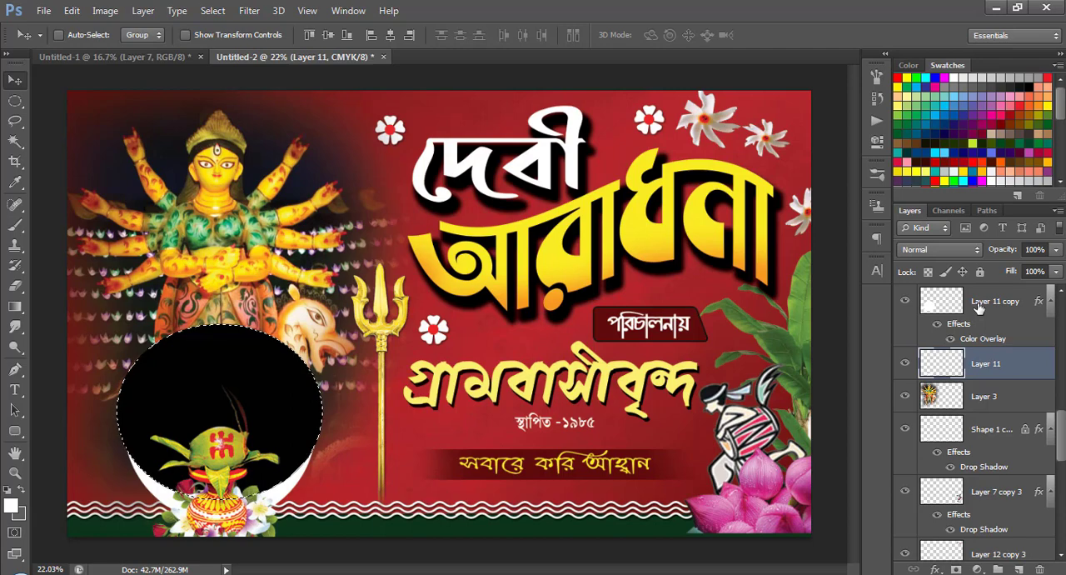
pyautogui.click(15, 100)
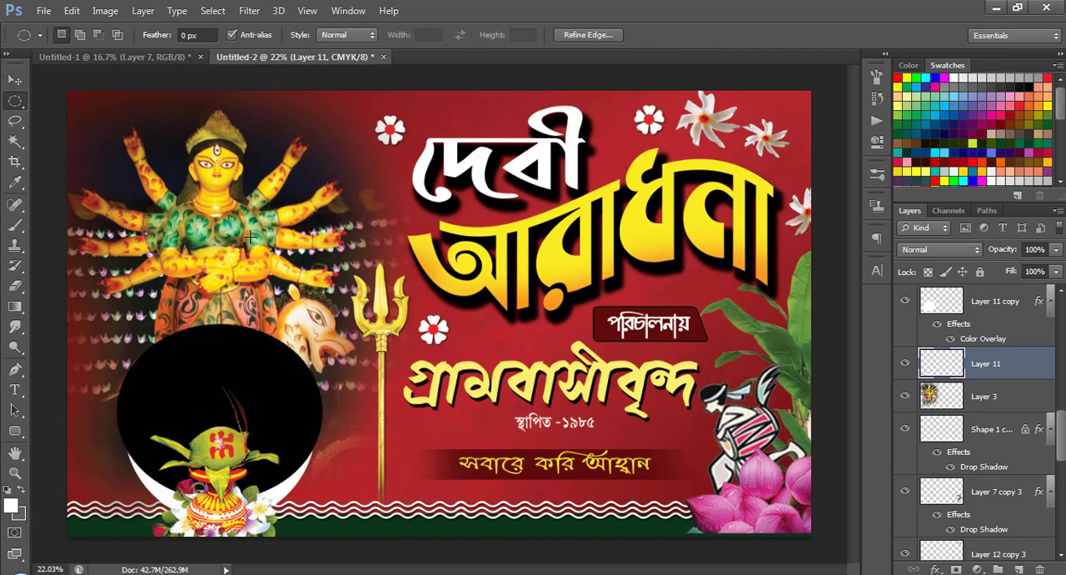
pyautogui.hotkey('ctrl', 'd')
pyautogui.click(15, 79)
# Hide the black ellipse's layer, Layer 11 copy, and enlarge the white crescent on Layer 11 around the pot.
pyautogui.click(993, 302)
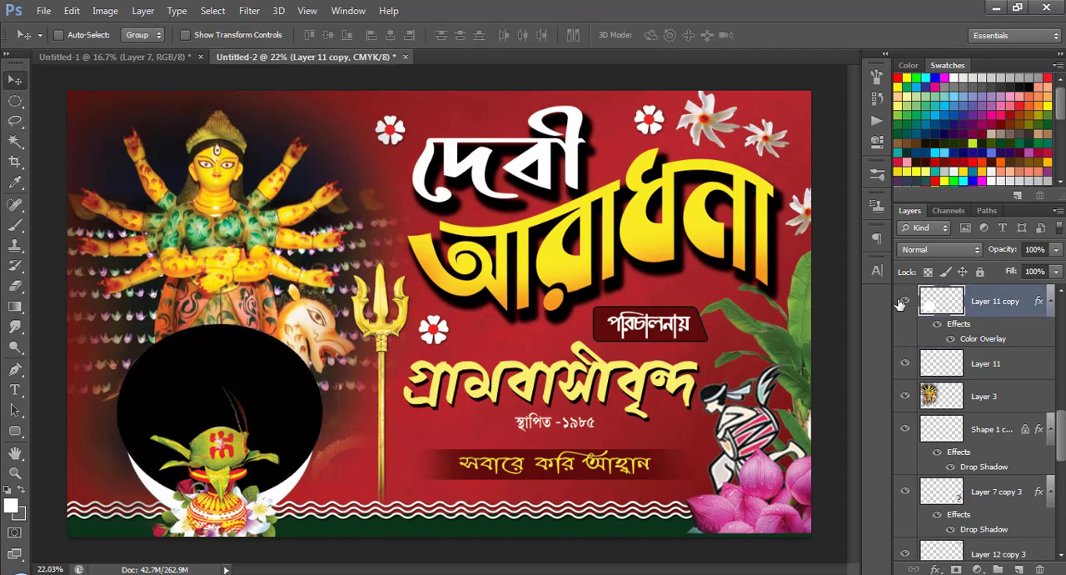
pyautogui.click(903, 302)
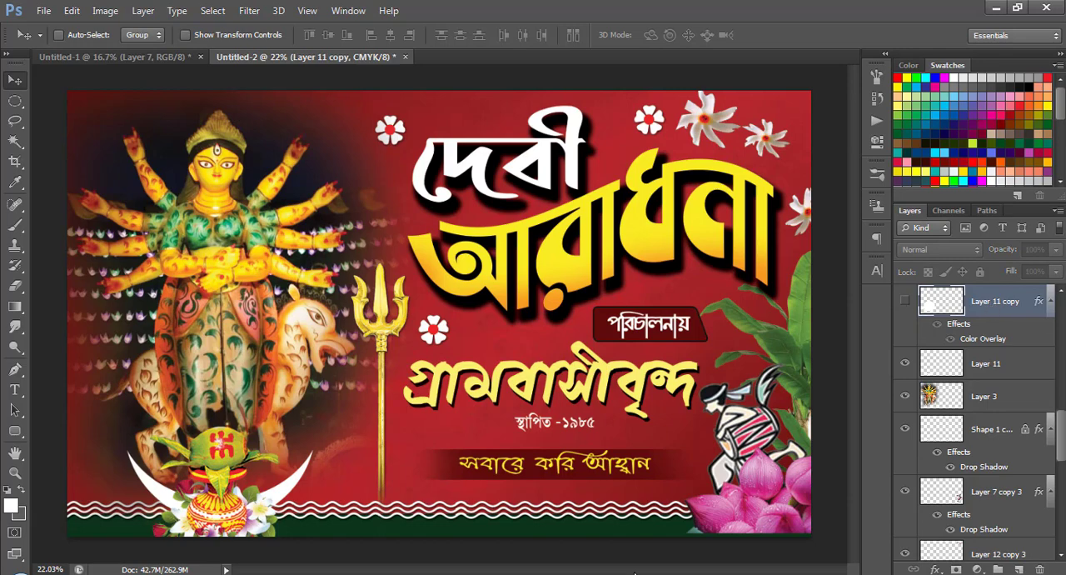
pyautogui.click(992, 363)
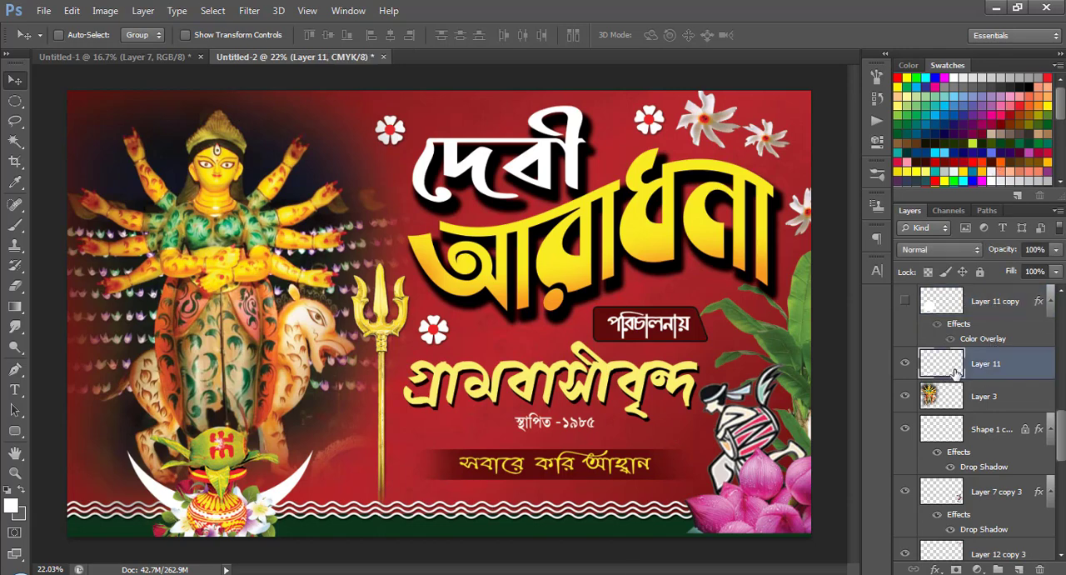
pyautogui.hotkey('ctrl', 't')
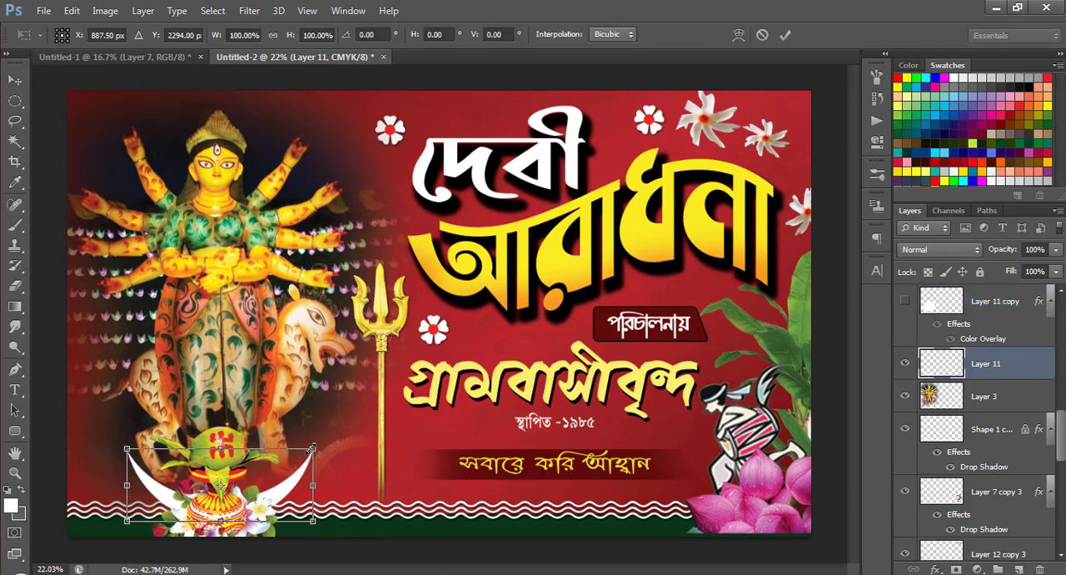
pyautogui.moveTo(313, 448); pyautogui.dragTo(333, 438)
pyautogui.moveTo(299, 481); pyautogui.dragTo(298, 479)
pyautogui.press('Return')
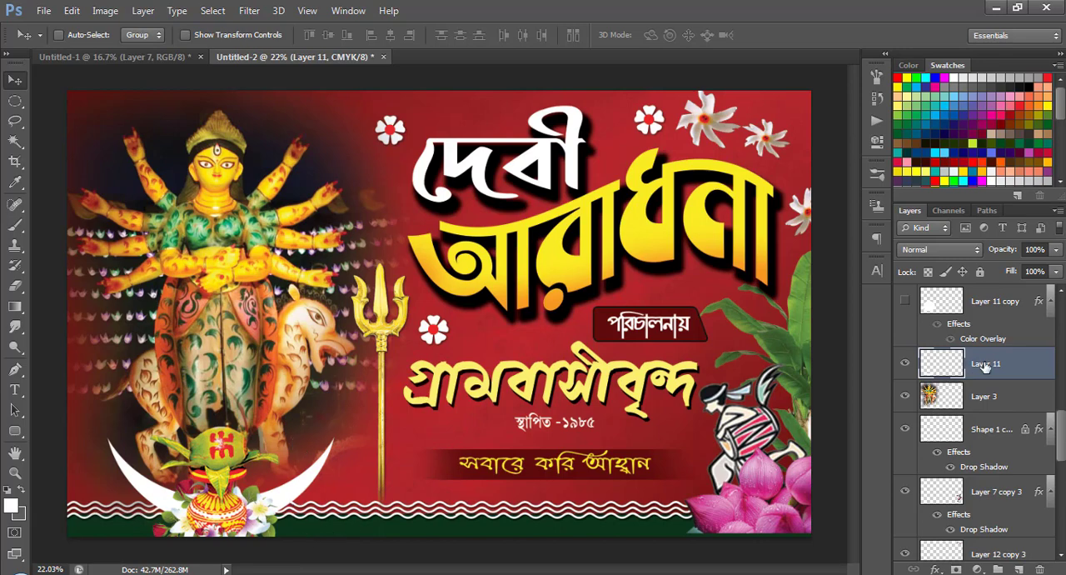
# Duplicate the white crescent's layer and apply a dark red Color Overlay, #3e0805, to the copy in Normal mode at 100% opacity.
pyautogui.moveTo(986, 367); pyautogui.dragTo(1018, 569)
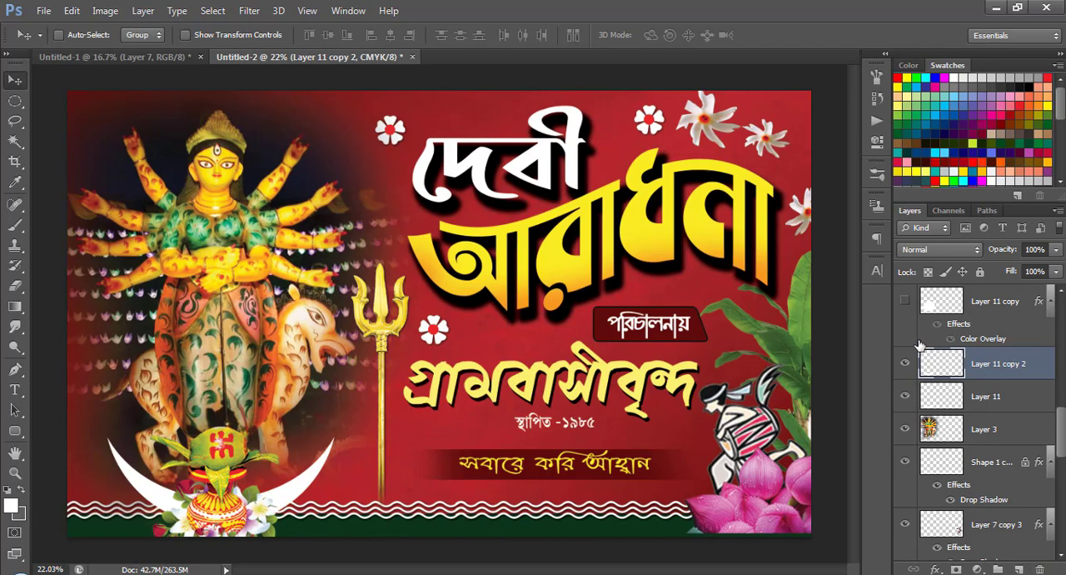
pyautogui.click(937, 570)
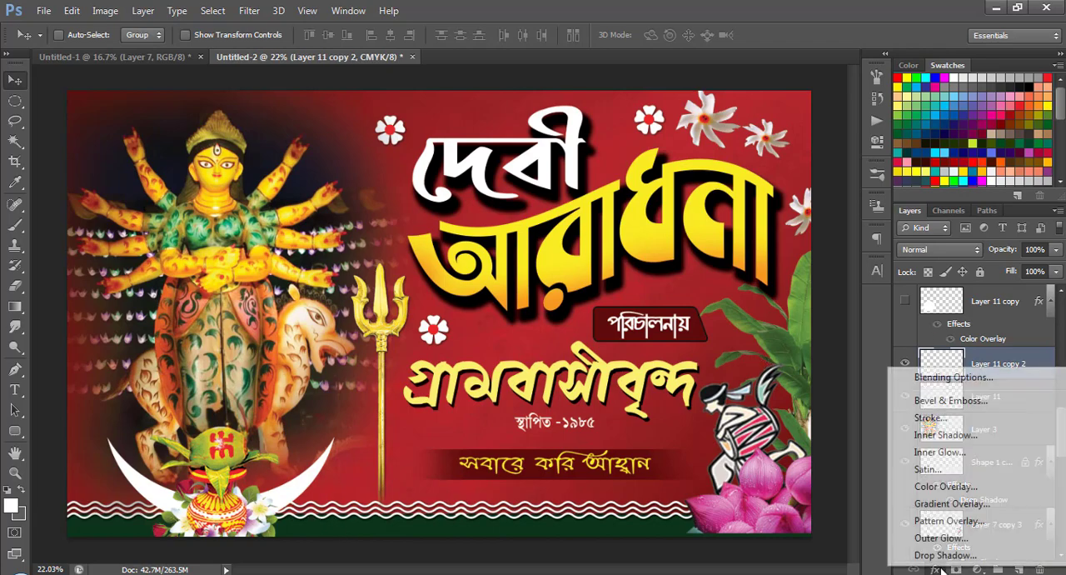
pyautogui.click(941, 488)
pyautogui.click(843, 430)
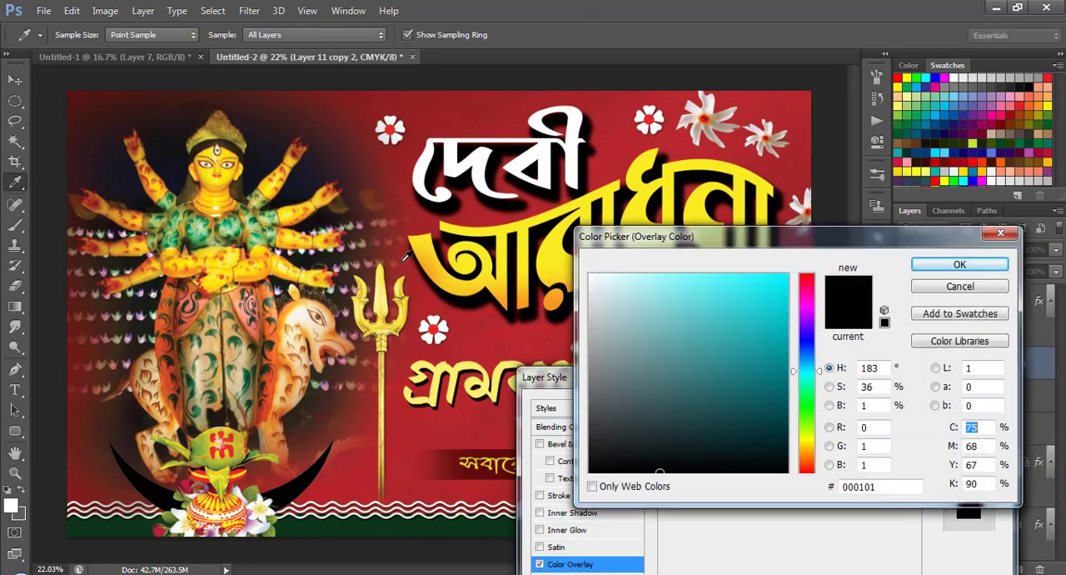
pyautogui.click(319, 119)
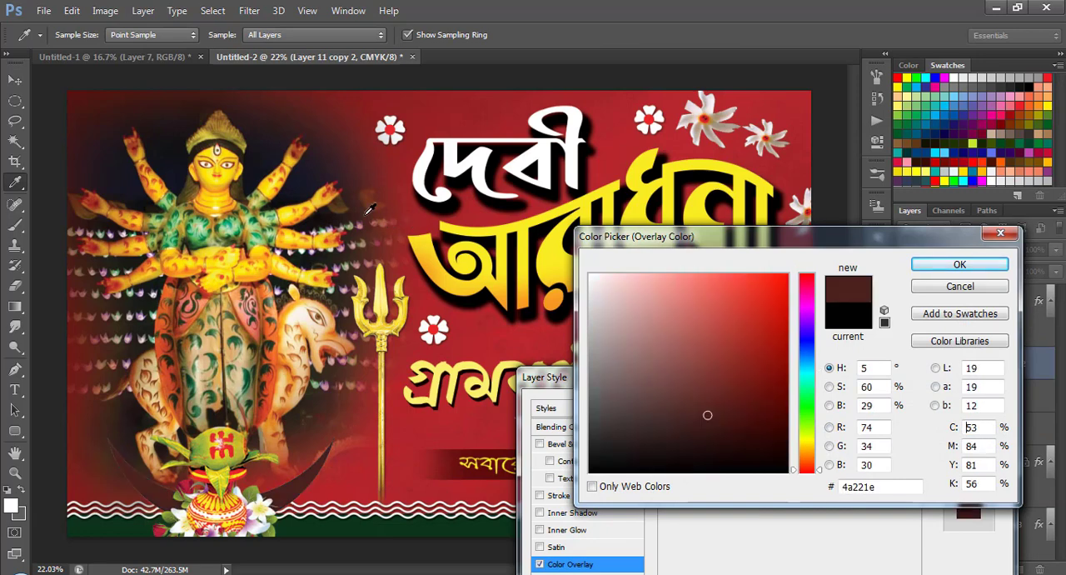
pyautogui.click(770, 425)
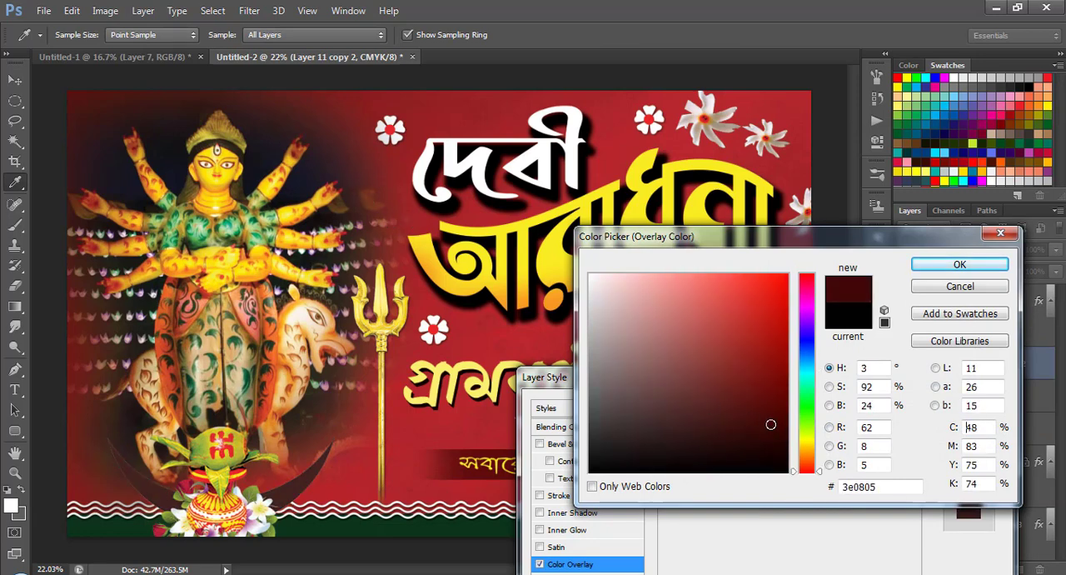
pyautogui.click(959, 264)
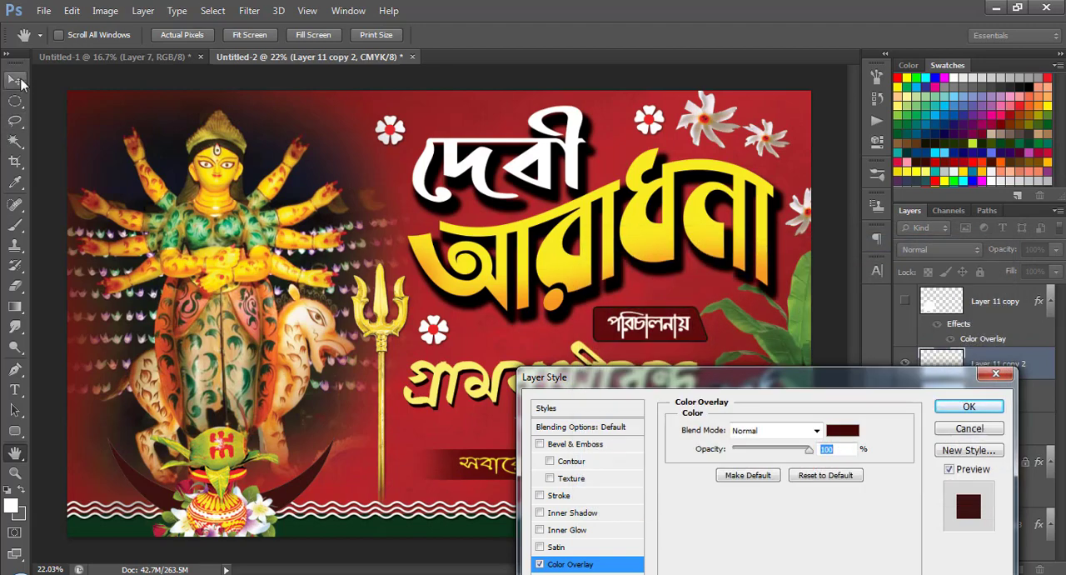
pyautogui.click(969, 407)
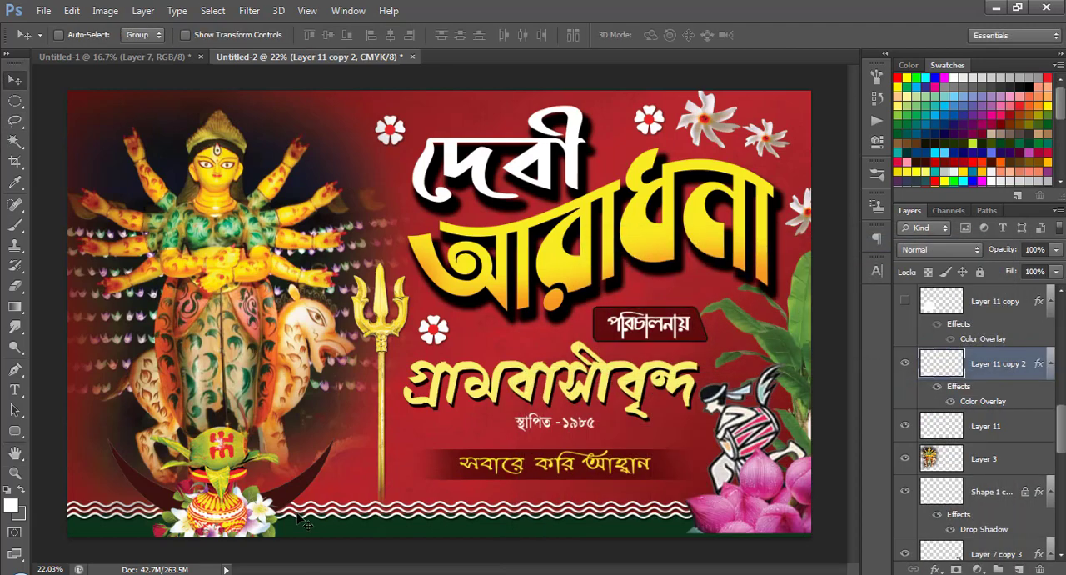
# Shift the dark crescent upward, place its layer beneath Layer 11, and scale it to about 95% width and 108% height.
pyautogui.moveTo(296, 496); pyautogui.dragTo(291, 481)
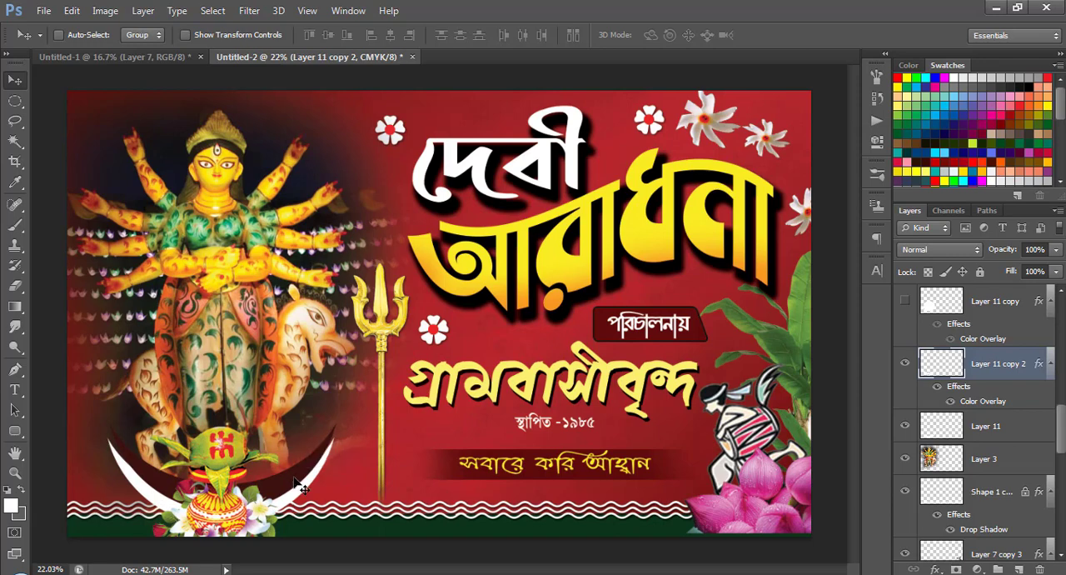
pyautogui.moveTo(996, 370); pyautogui.dragTo(1004, 449)
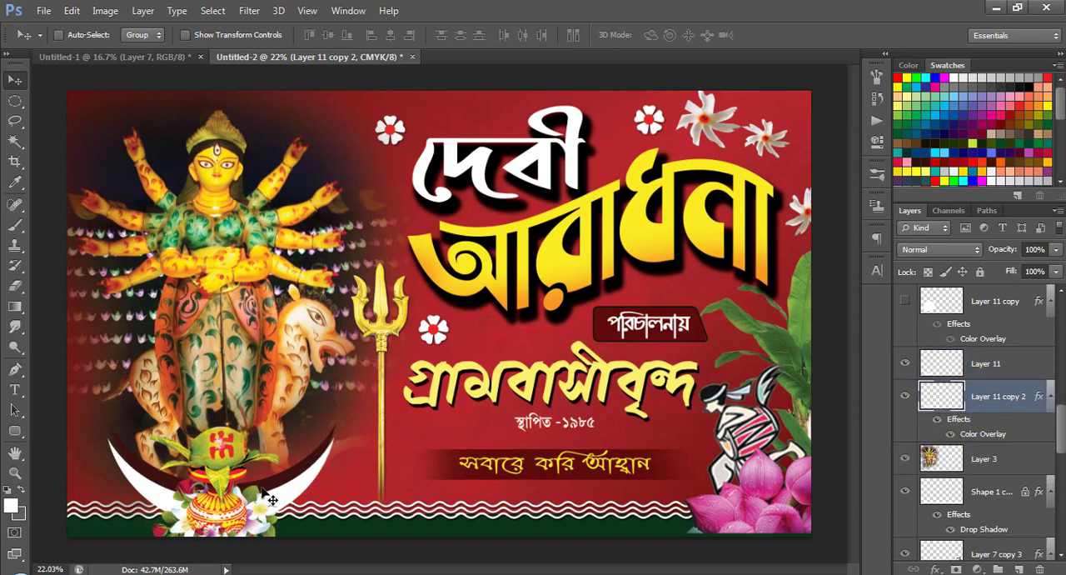
pyautogui.hotkey('ctrl', 't')
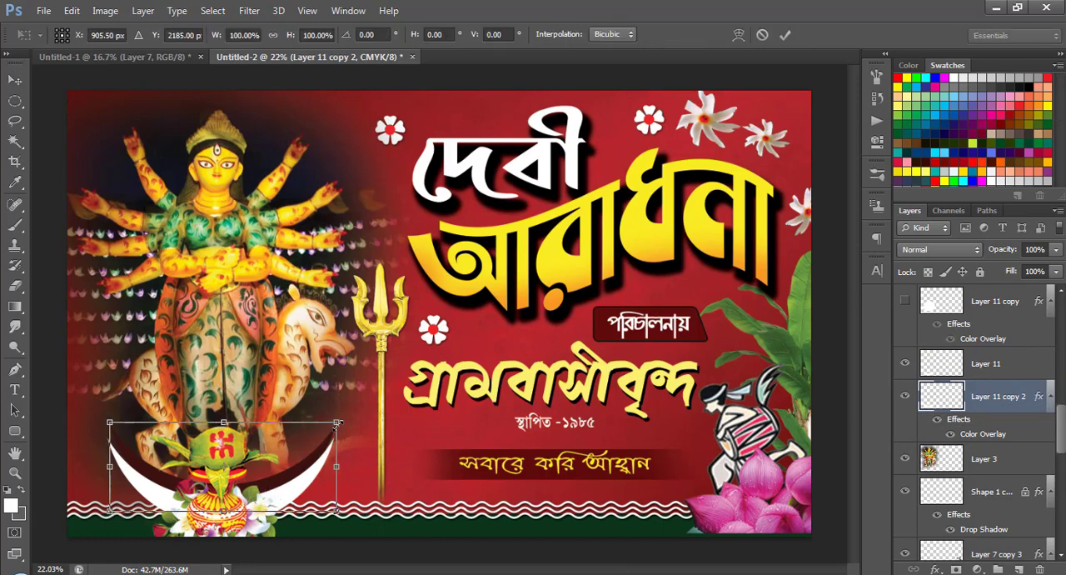
pyautogui.moveTo(338, 423)
pyautogui.mouseDown()
pyautogui.moveTo(326, 427)
pyautogui.moveTo(358, 415)
pyautogui.moveTo(331, 425)
pyautogui.mouseUp()
pyautogui.moveTo(285, 465); pyautogui.dragTo(284, 472)
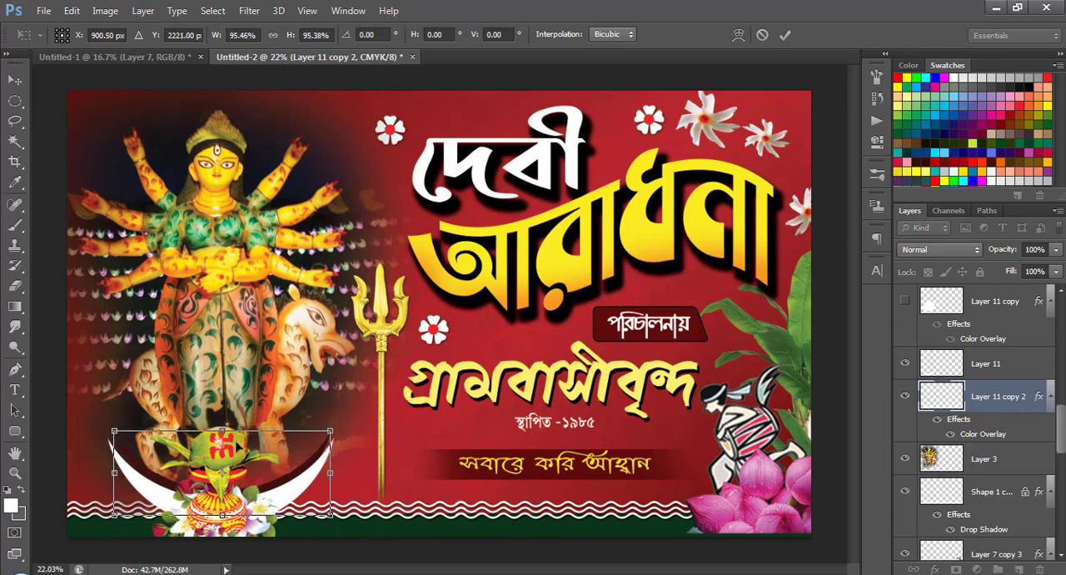
pyautogui.moveTo(222, 431); pyautogui.dragTo(221, 419)
pyautogui.moveTo(284, 487); pyautogui.dragTo(280, 491)
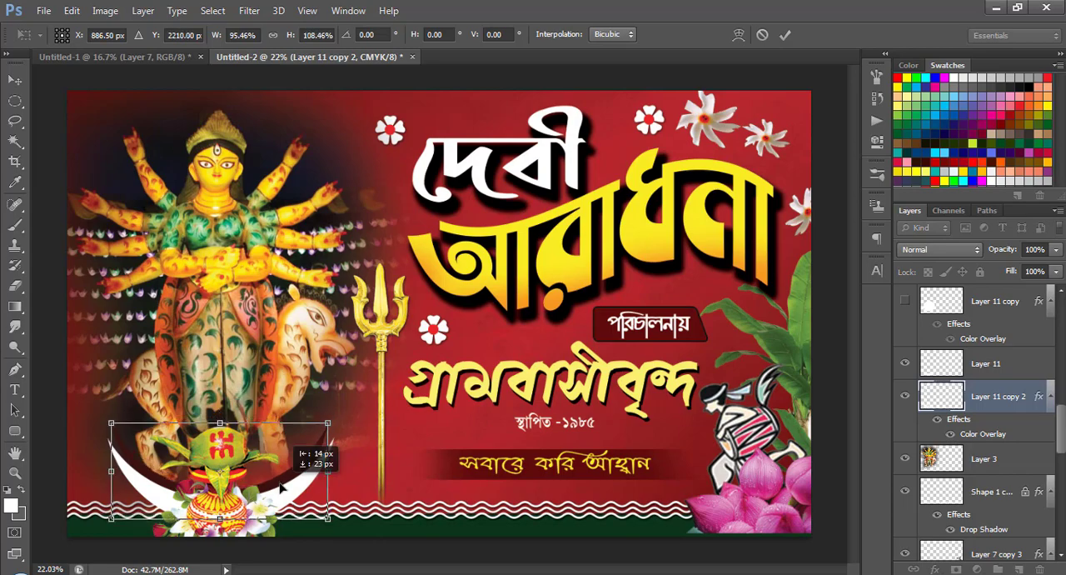
pyautogui.press('Return')
# Turn off the rear crescent's Color Overlay and give it a Gradient Overlay with the Orange, Yellow, Orange preset.
pyautogui.scroll(3, 275, 499)
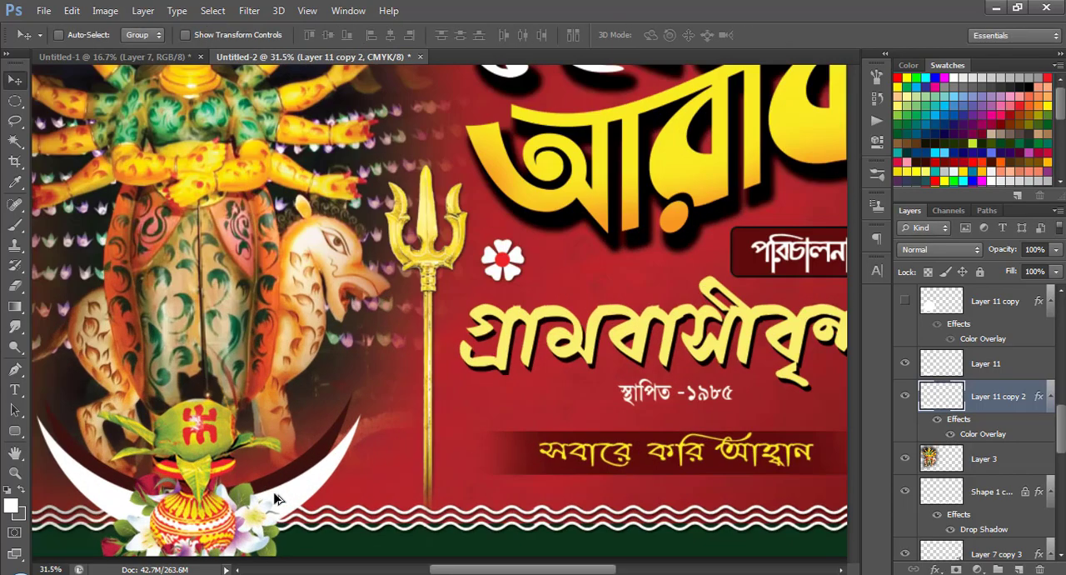
pyautogui.moveTo(242, 516); pyautogui.dragTo(412, 381)
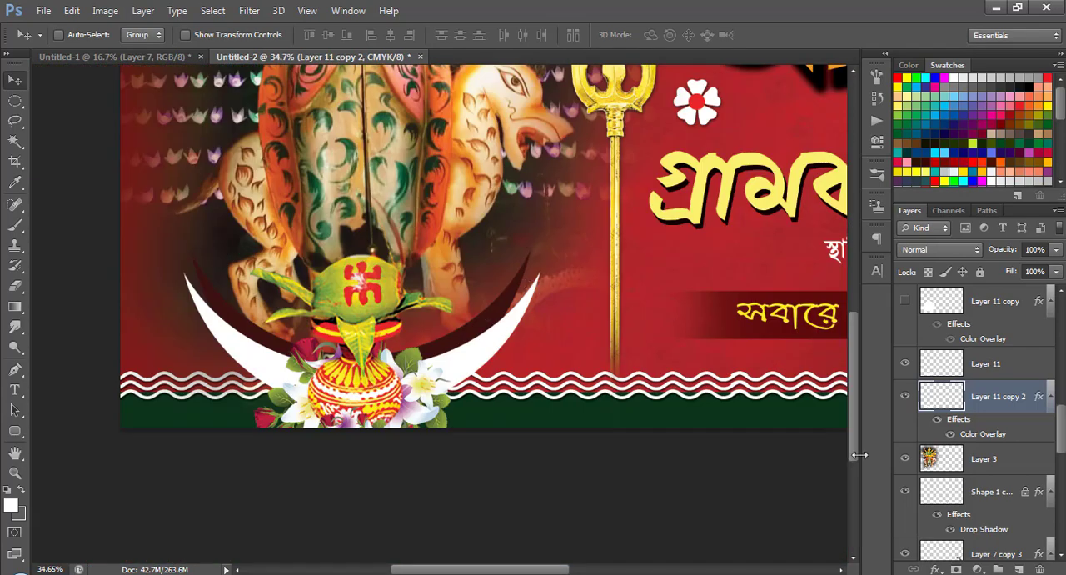
pyautogui.click(951, 435)
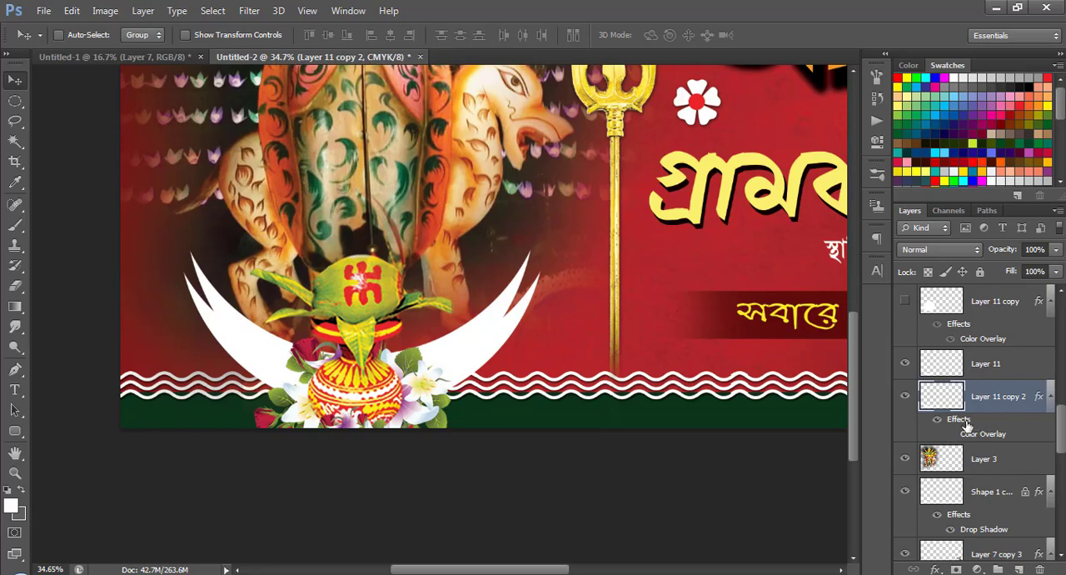
pyautogui.moveTo(644, 377); pyautogui.dragTo(503, 83)
pyautogui.click(431, 285)
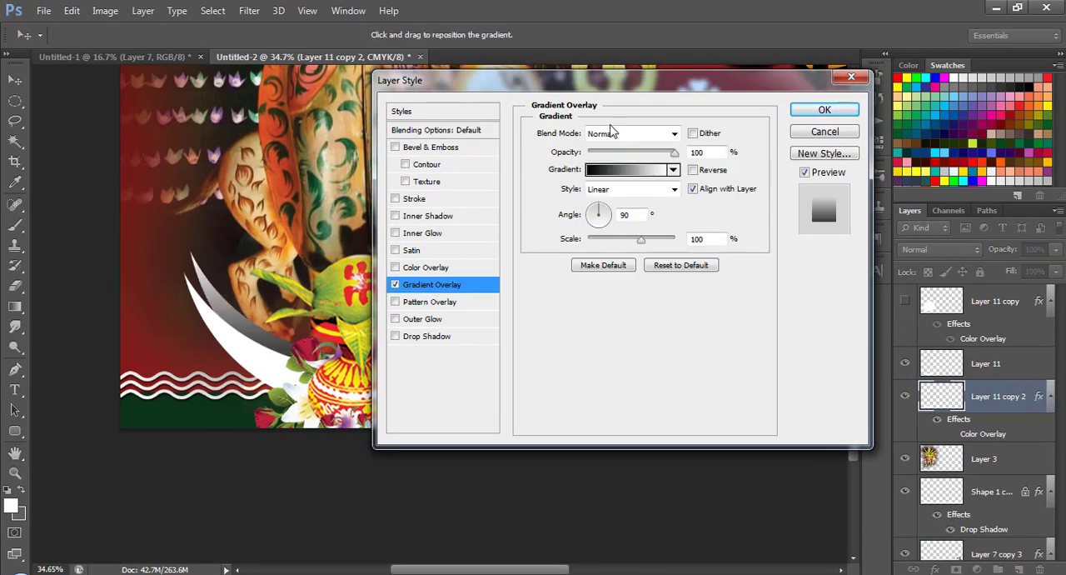
pyautogui.moveTo(593, 85); pyautogui.dragTo(726, 186)
pyautogui.click(761, 275)
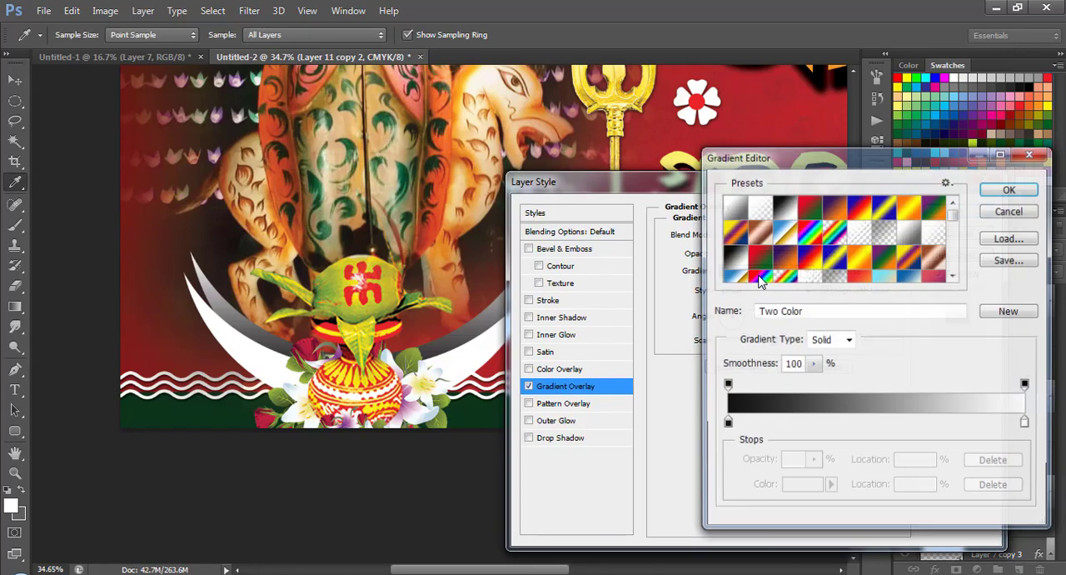
pyautogui.click(859, 261)
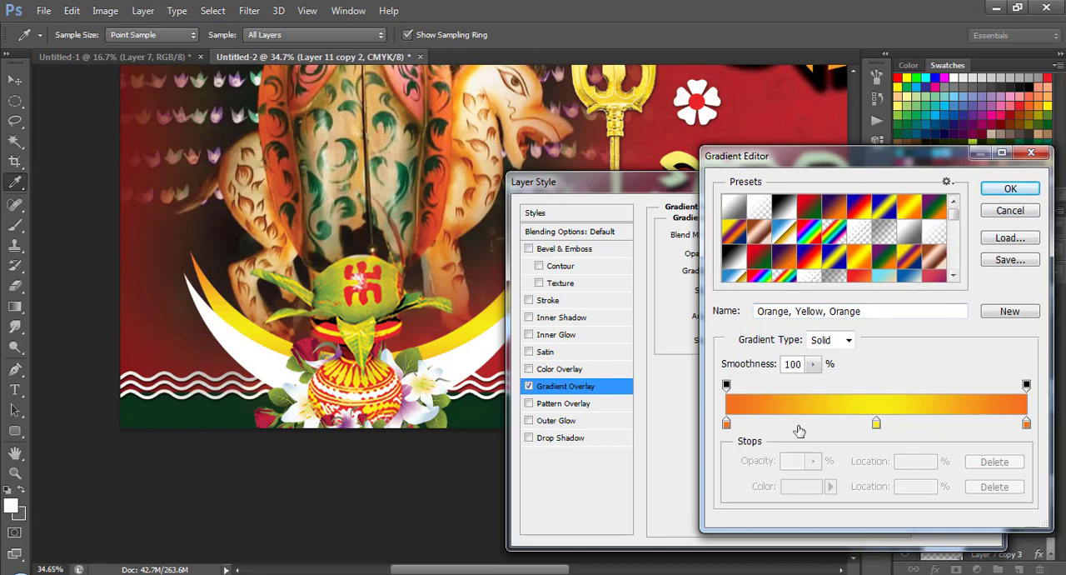
# Change the gradient's middle color stop to bright red, #f40606.
pyautogui.click(877, 425)
pyautogui.click(801, 486)
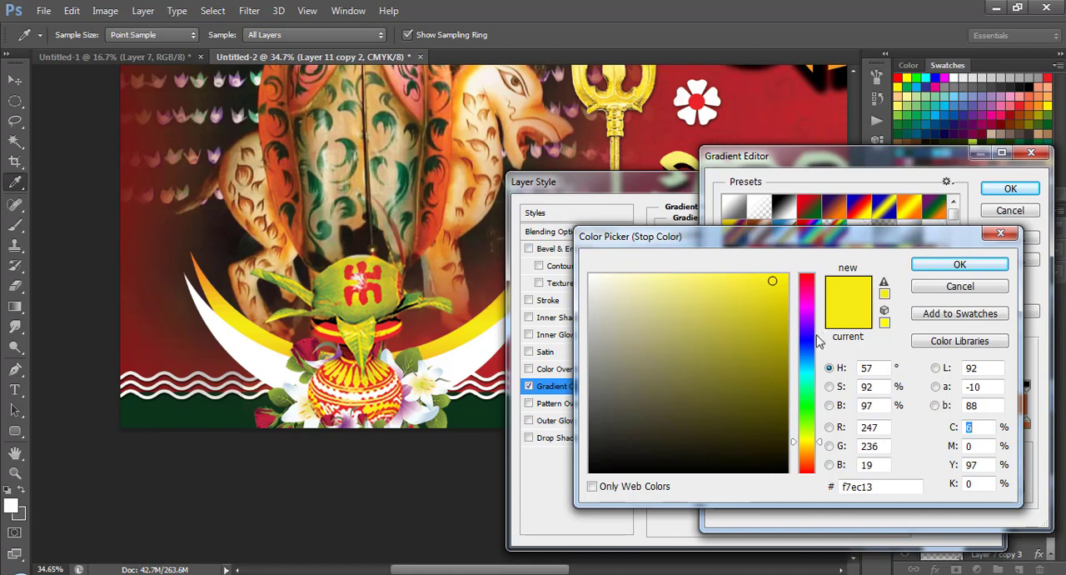
pyautogui.click(807, 275)
pyautogui.click(783, 283)
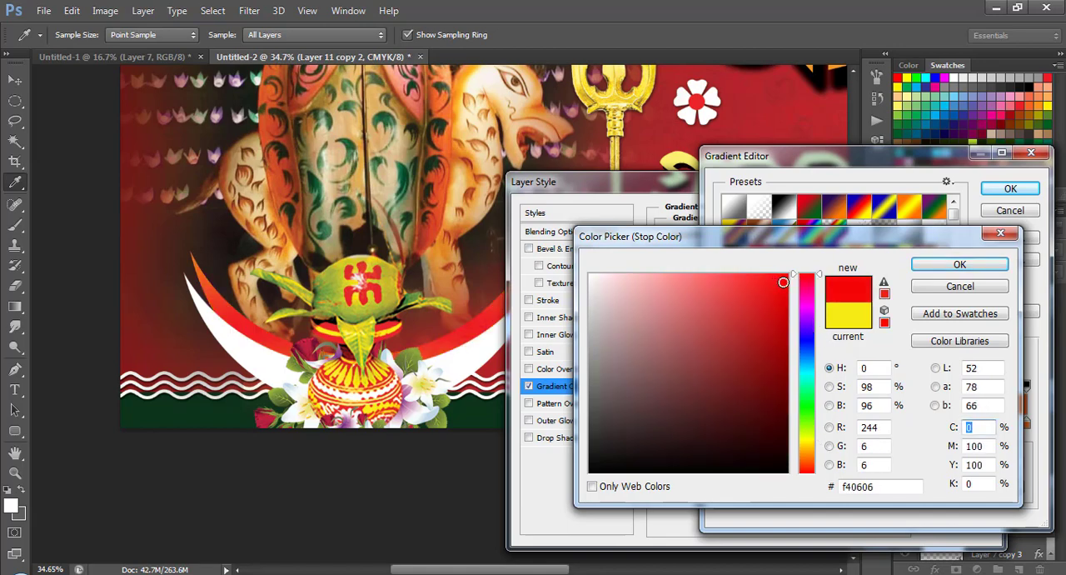
pyautogui.click(960, 266)
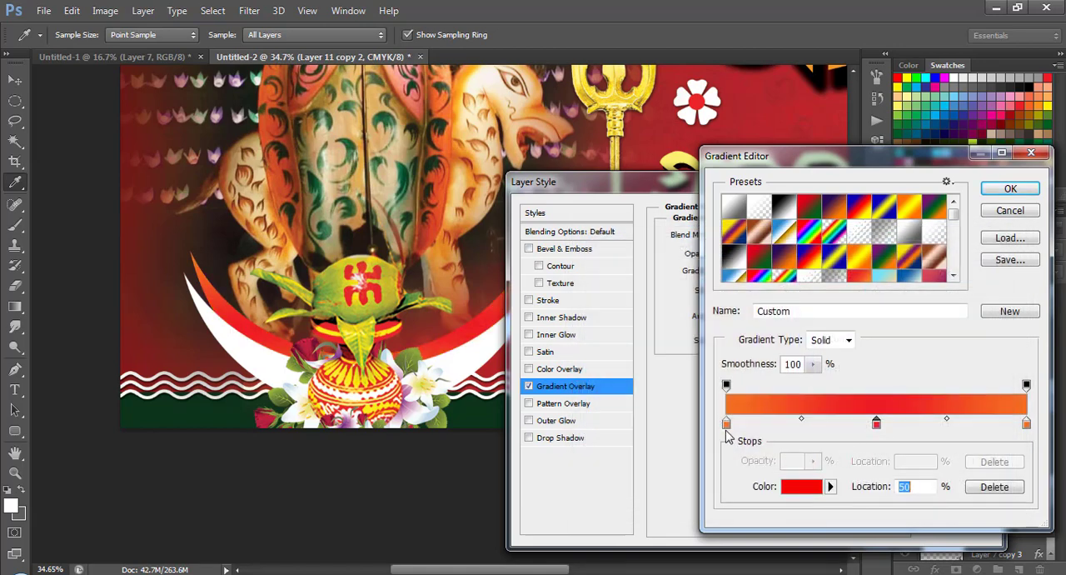
# Change the gradient's starting color stop to dark maroon, #590000.
pyautogui.click(725, 425)
pyautogui.click(800, 488)
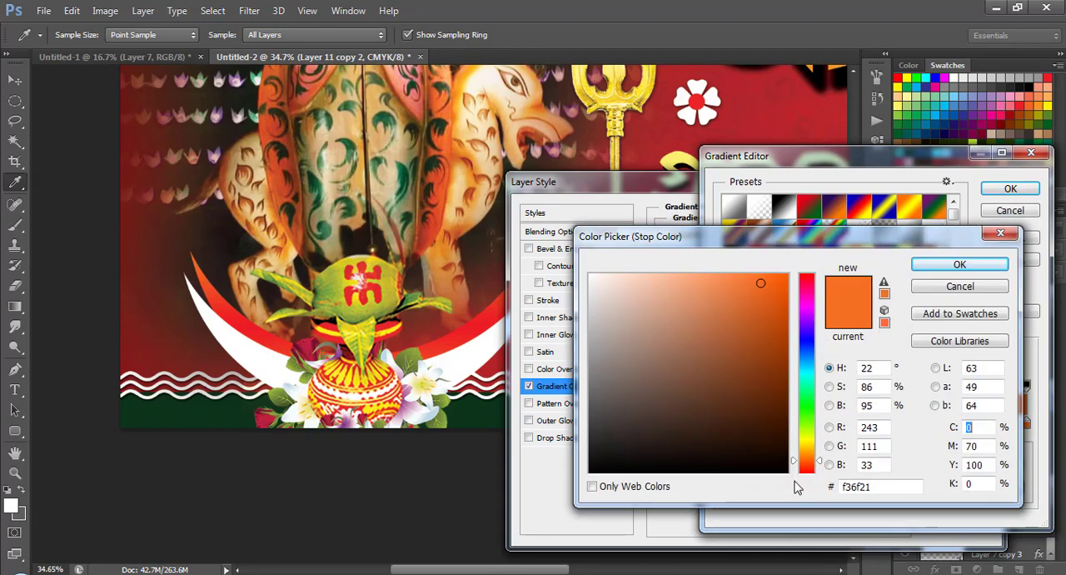
pyautogui.click(807, 275)
pyautogui.click(790, 403)
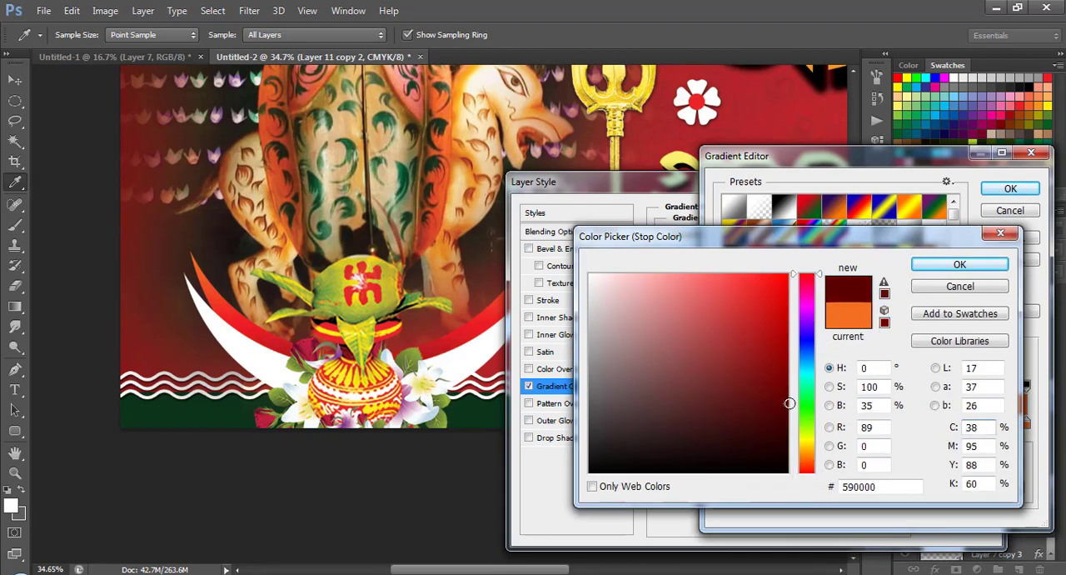
pyautogui.click(960, 264)
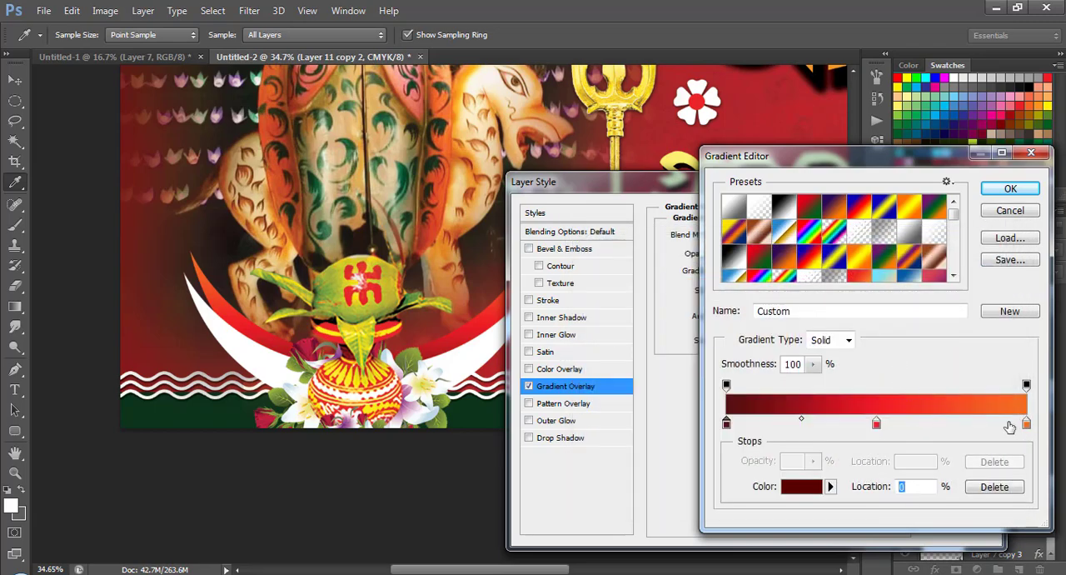
# Change the gradient's ending color stop to dark maroon, #5f0000, and accept the edited gradient.
pyautogui.click(1026, 423)
pyautogui.click(812, 487)
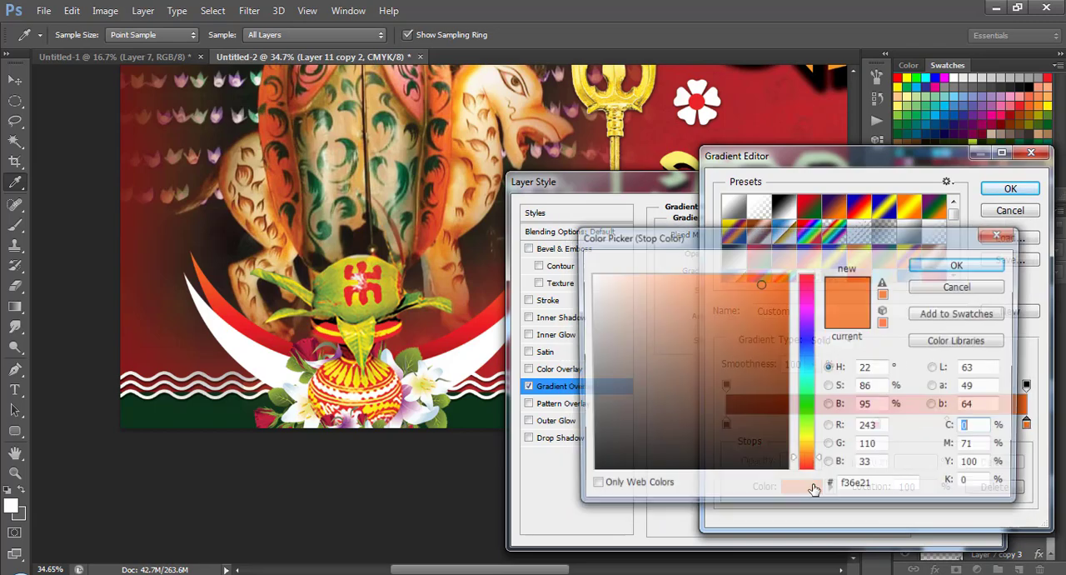
pyautogui.moveTo(806, 307); pyautogui.dragTo(804, 261)
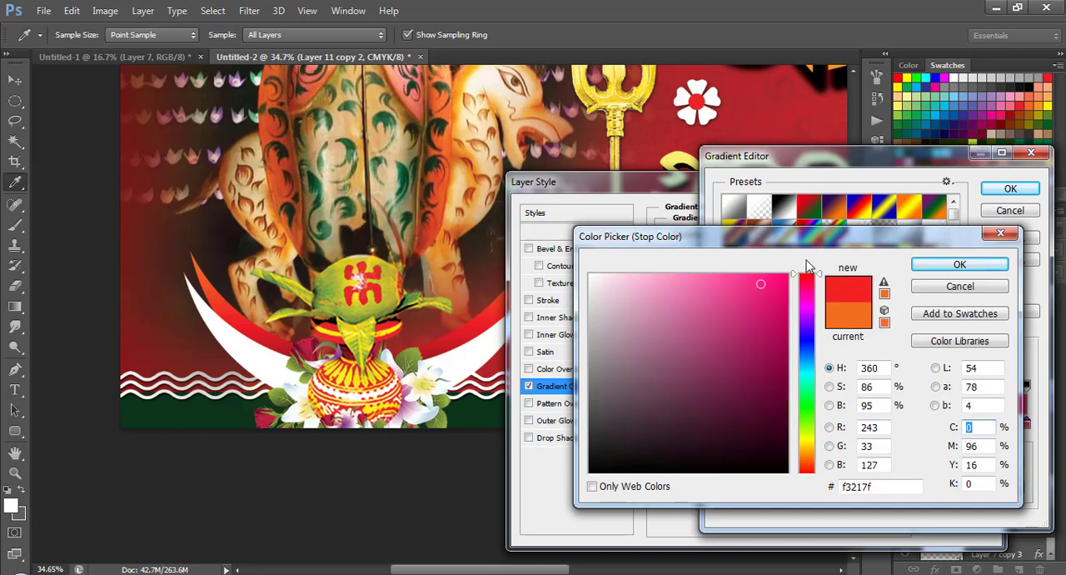
pyautogui.moveTo(769, 372); pyautogui.dragTo(793, 399)
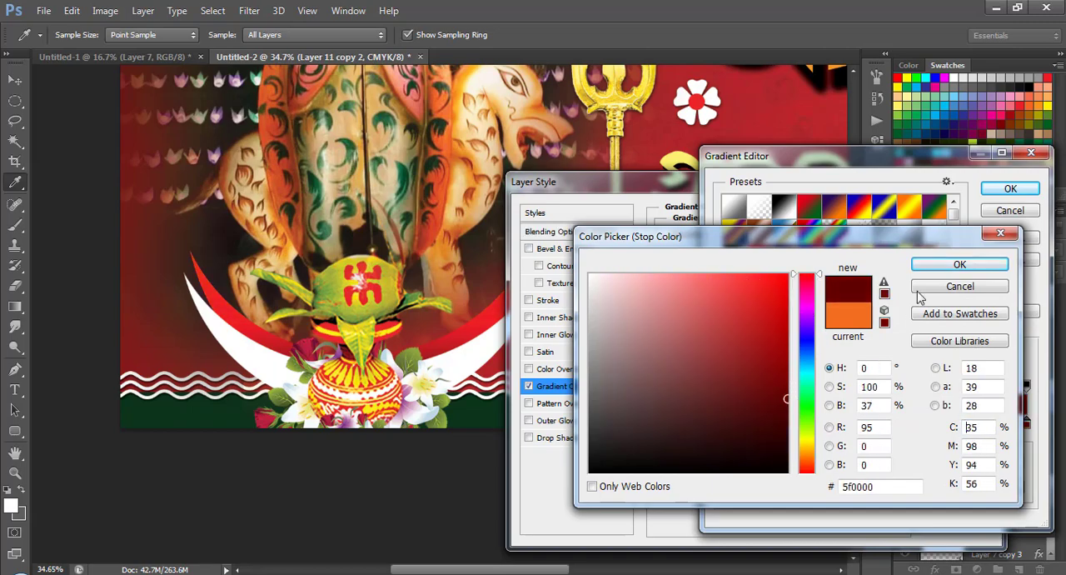
pyautogui.click(977, 265)
pyautogui.moveTo(935, 167); pyautogui.dragTo(809, 170)
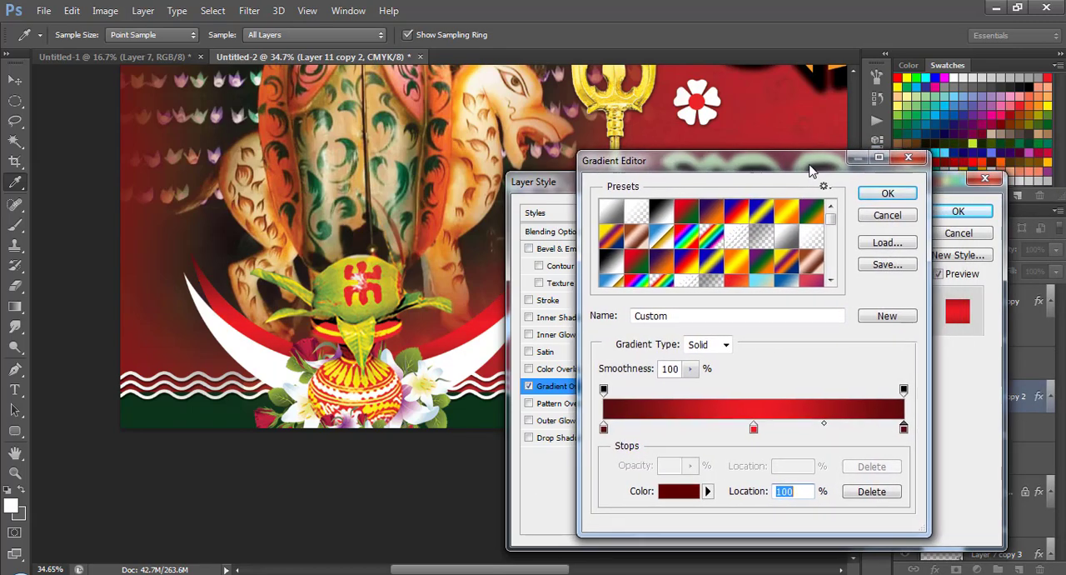
pyautogui.click(885, 194)
# Set the Gradient Overlay's angle to 0°, apply the style, and place the red crescent just behind the white one.
pyautogui.moveTo(741, 190); pyautogui.dragTo(839, 139)
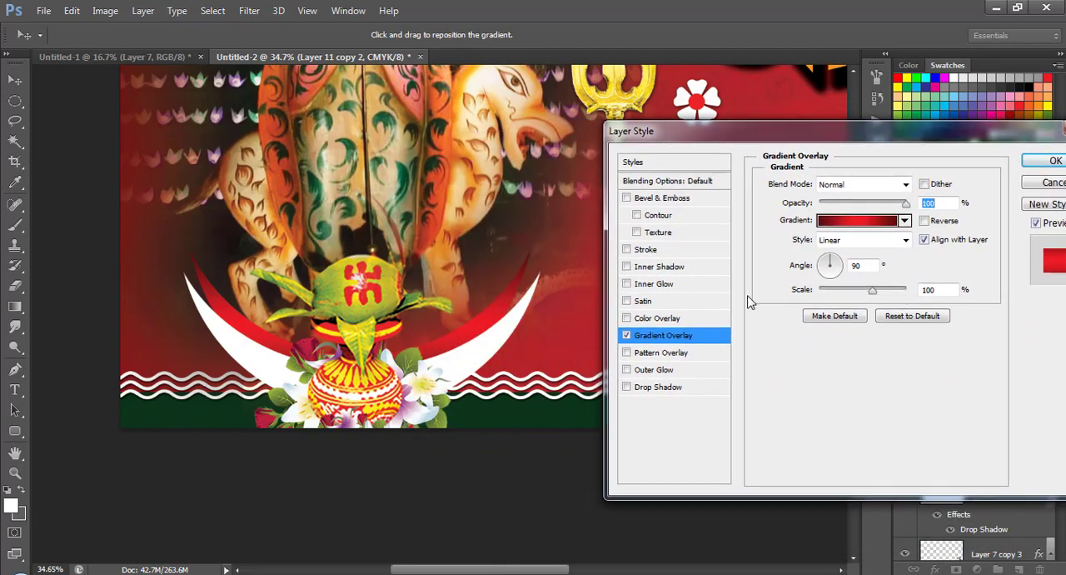
pyautogui.click(853, 266)
pyautogui.write('0')
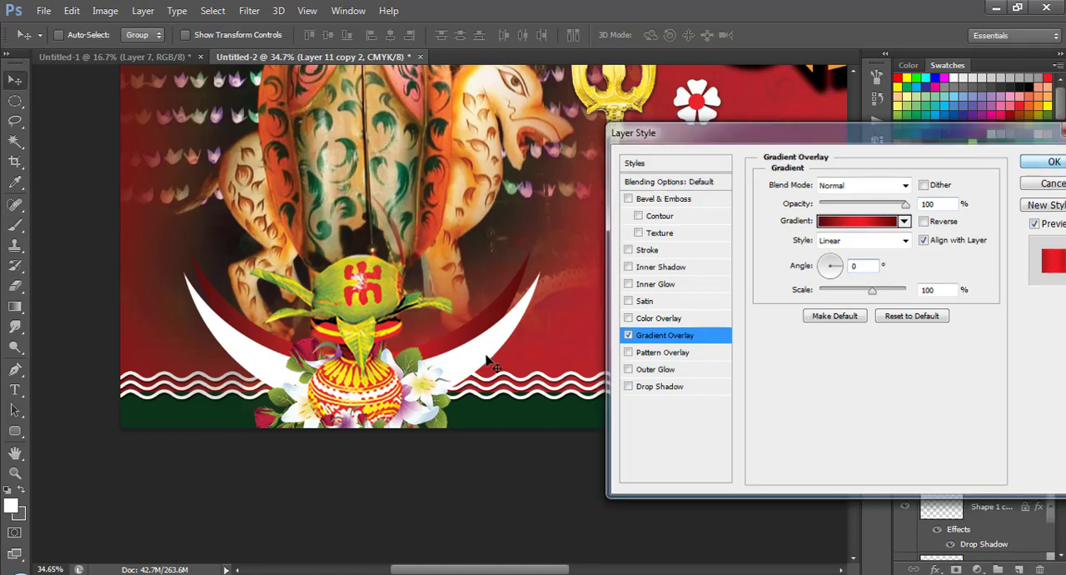
pyautogui.click(1055, 160)
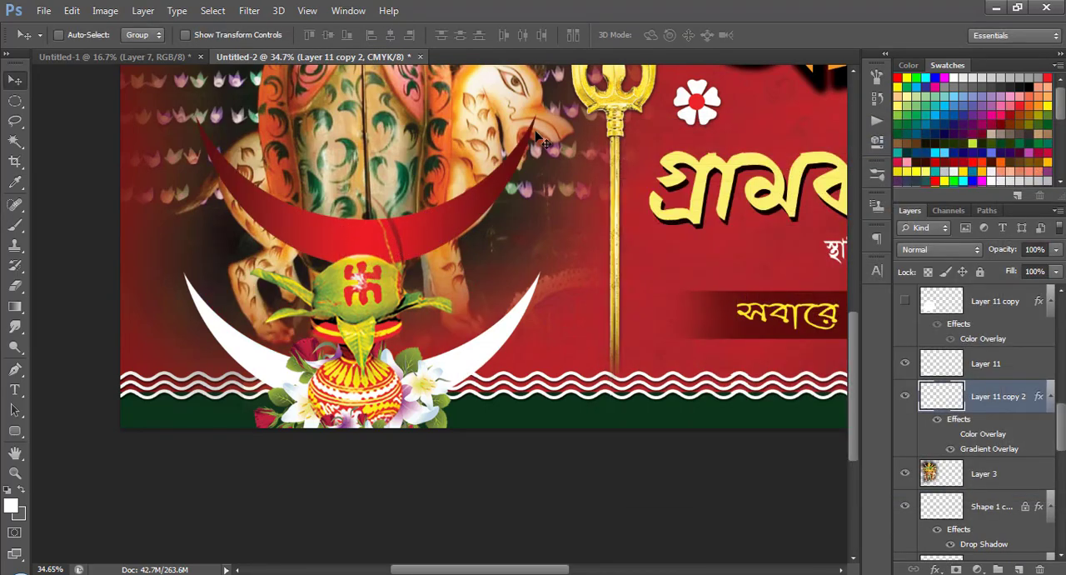
pyautogui.moveTo(506, 195); pyautogui.dragTo(500, 332)
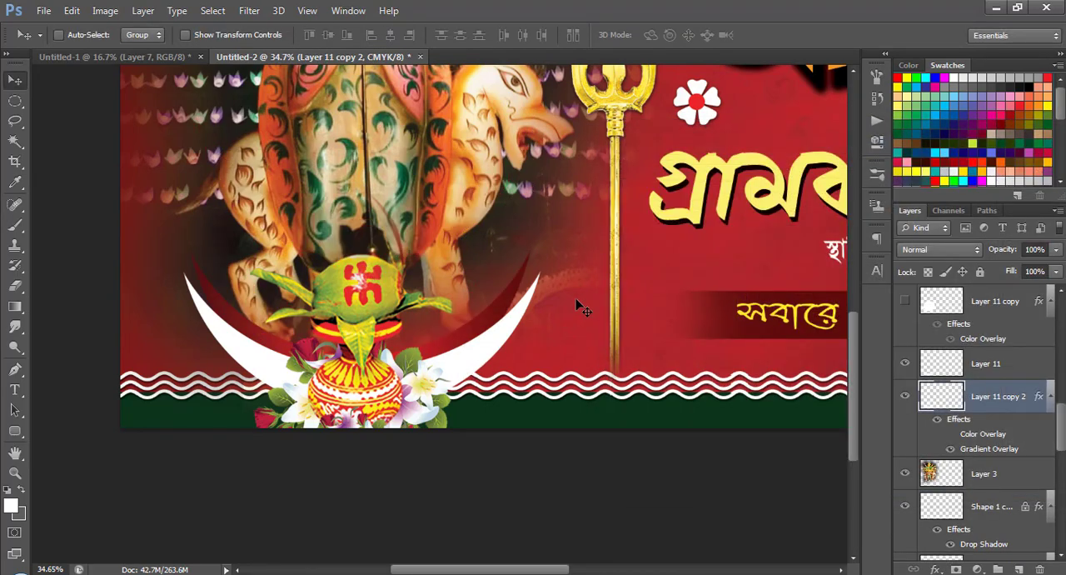
# Add a Multiply Drop Shadow to the red crescent with 54% opacity, 0 px distance, 18% spread and 46 px size.
pyautogui.click(937, 570)
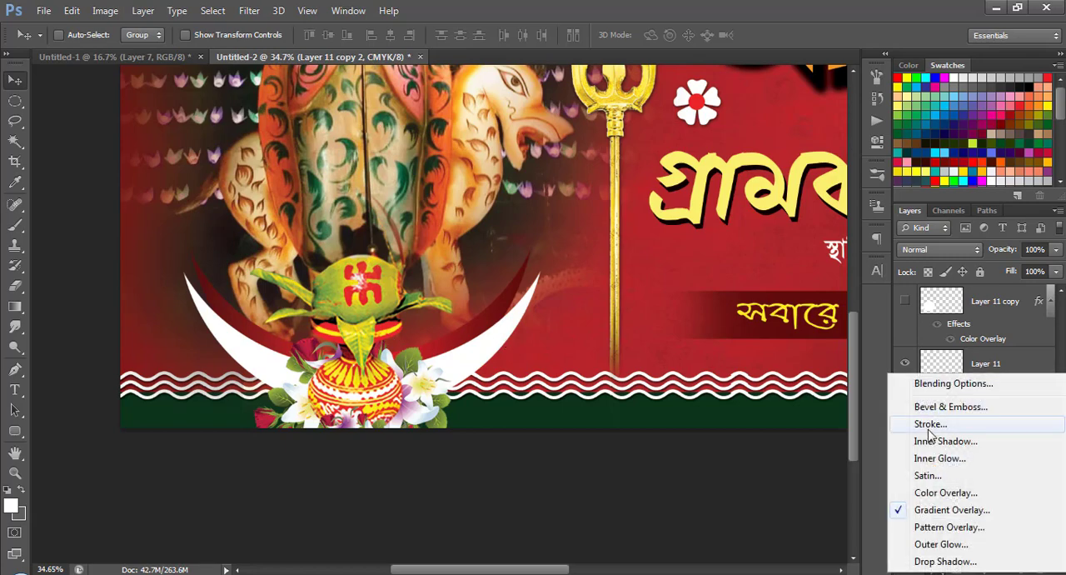
pyautogui.click(940, 563)
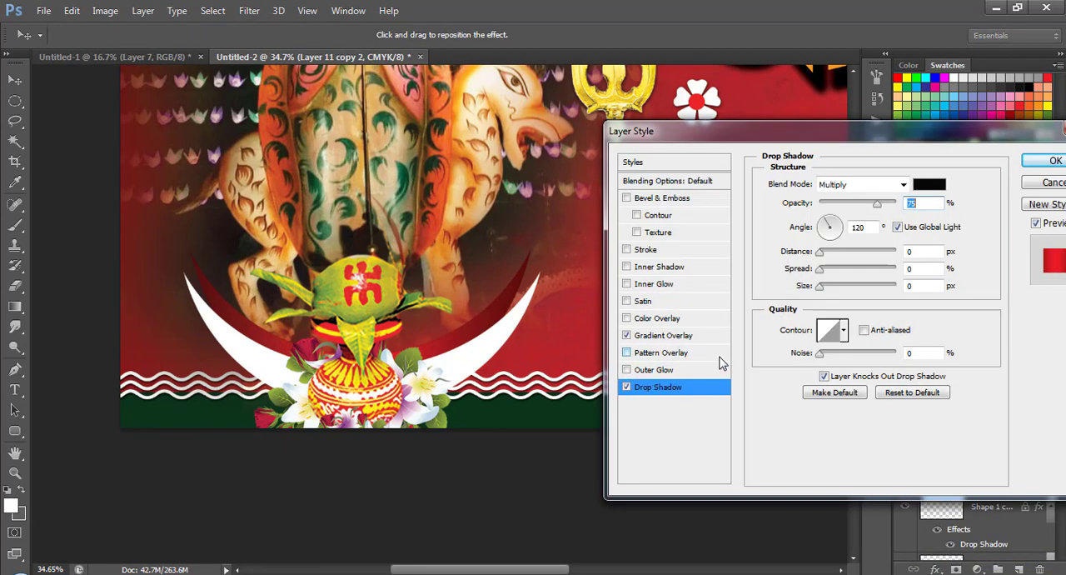
pyautogui.click(829, 287)
pyautogui.moveTo(829, 289); pyautogui.dragTo(835, 275)
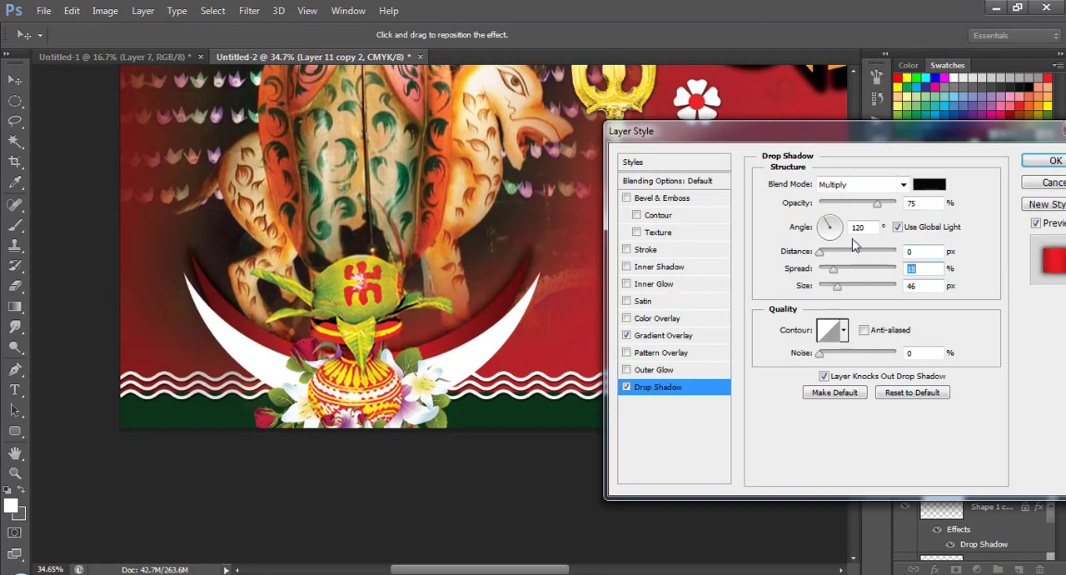
pyautogui.moveTo(877, 204); pyautogui.dragTo(861, 206)
pyautogui.click(1053, 162)
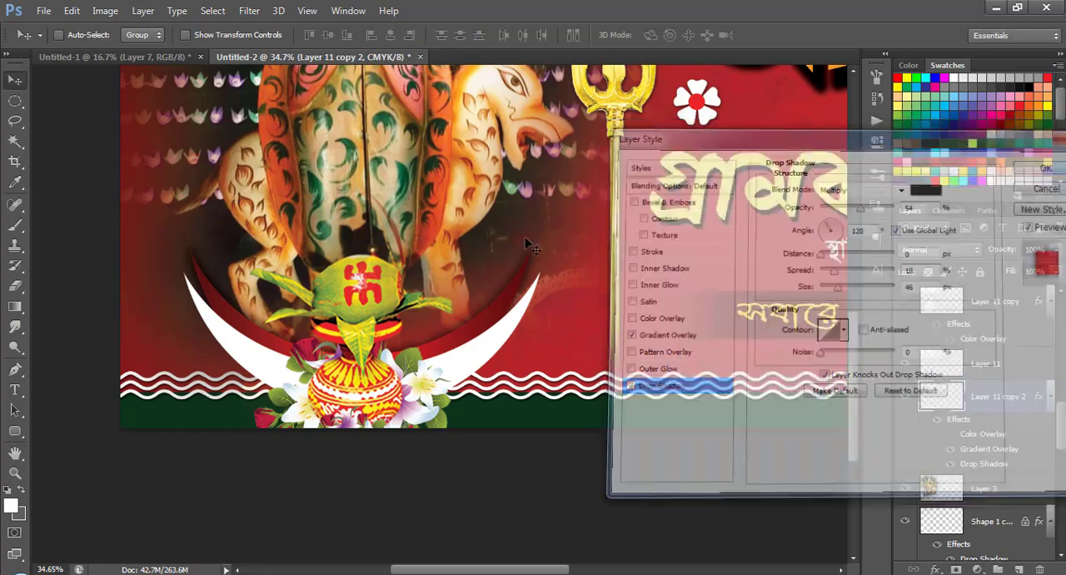
# Examine the whole banner and its details up close, including the idol, pot, crescents, trident and Bengali lettering.
pyautogui.scroll(-3, 482, 366)
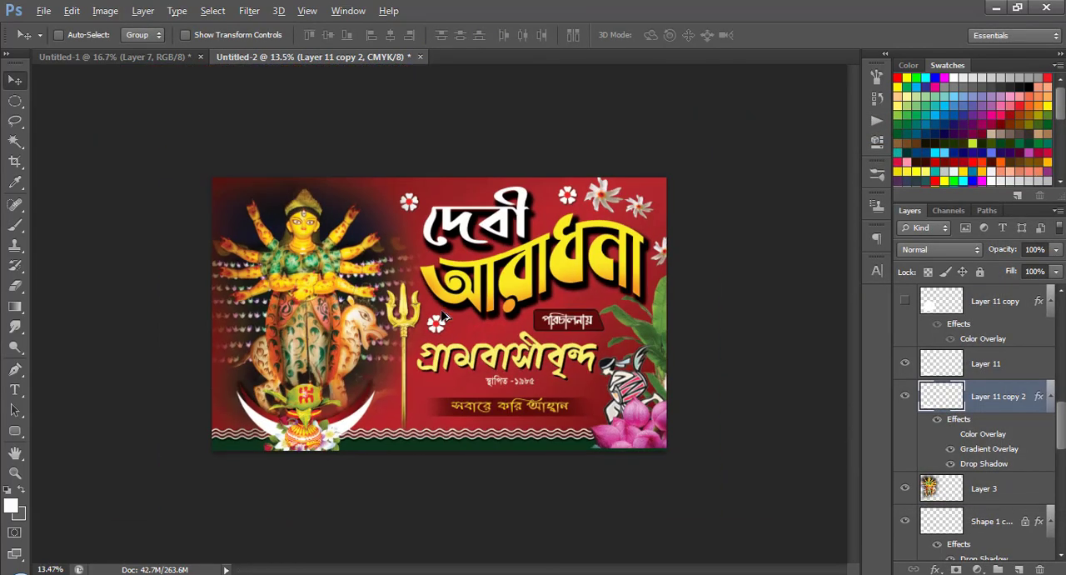
pyautogui.scroll(1, 457, 320)
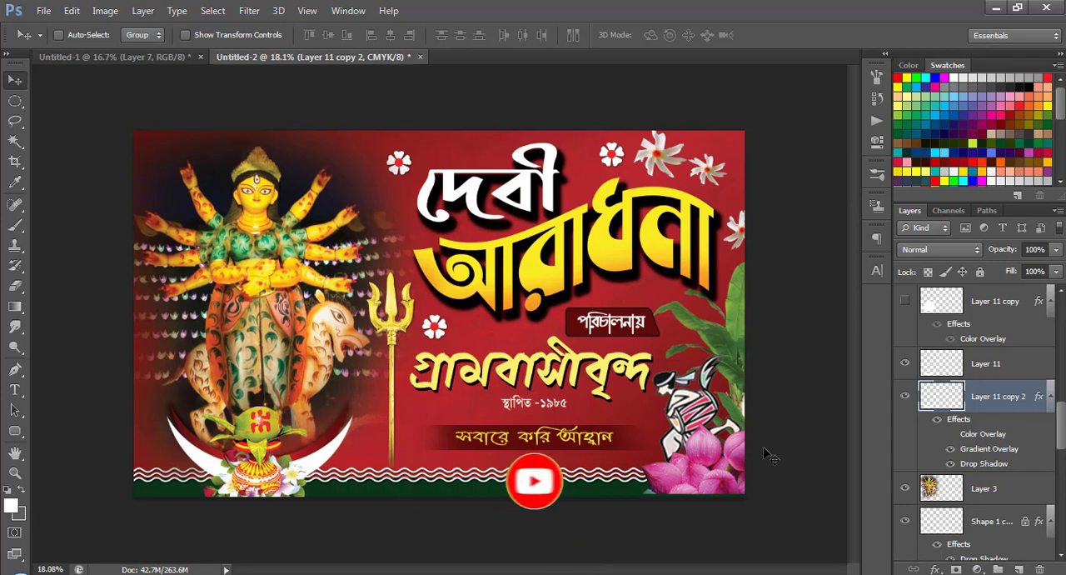
pyautogui.scroll(3, 425, 316)
pyautogui.moveTo(609, 322); pyautogui.dragTo(295, 245)
pyautogui.scroll(-3, 556, 317)
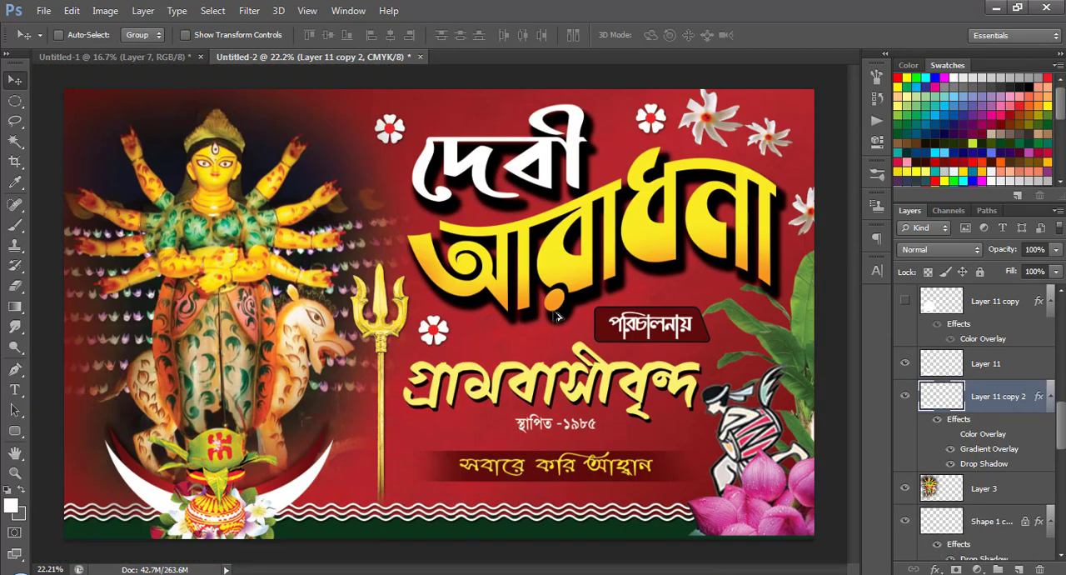
pyautogui.scroll(2, 542, 327)
pyautogui.moveTo(223, 390); pyautogui.dragTo(455, 218)
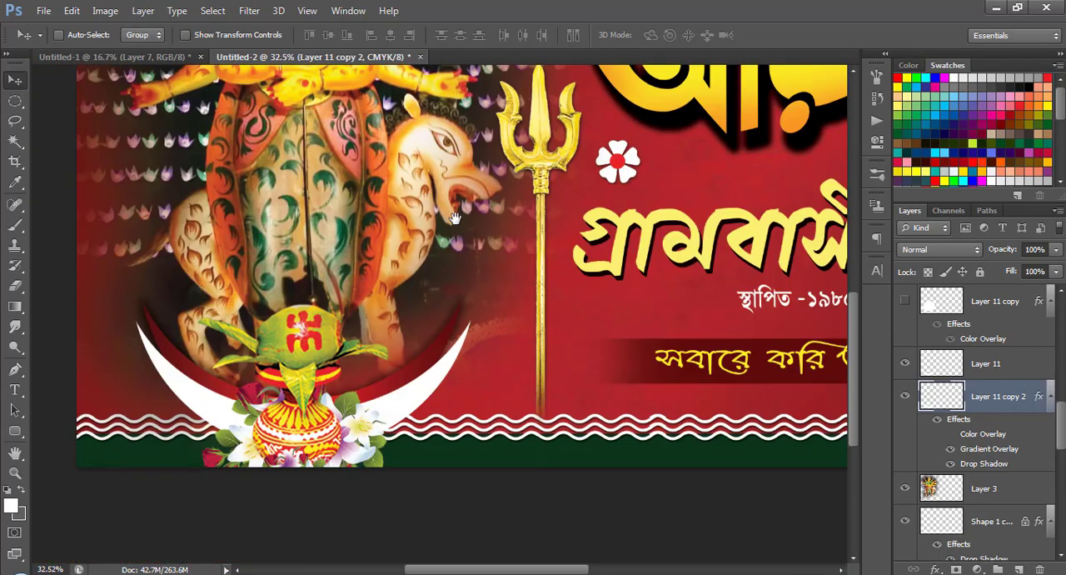
pyautogui.moveTo(385, 236); pyautogui.dragTo(468, 429)
pyautogui.moveTo(479, 215); pyautogui.dragTo(210, 411)
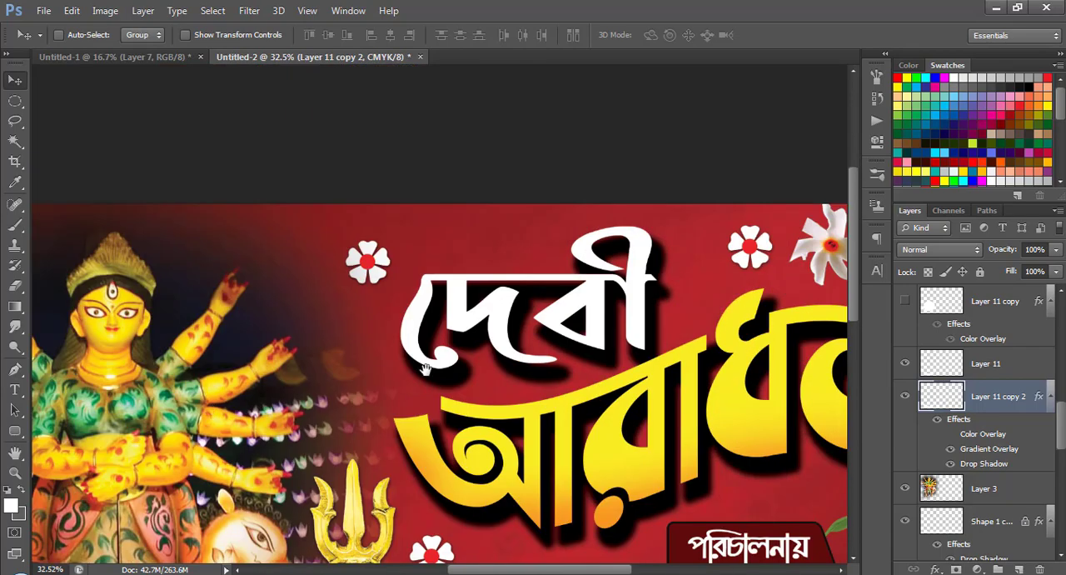
pyautogui.moveTo(514, 370); pyautogui.dragTo(298, 254)
pyautogui.moveTo(478, 407); pyautogui.dragTo(661, 242)
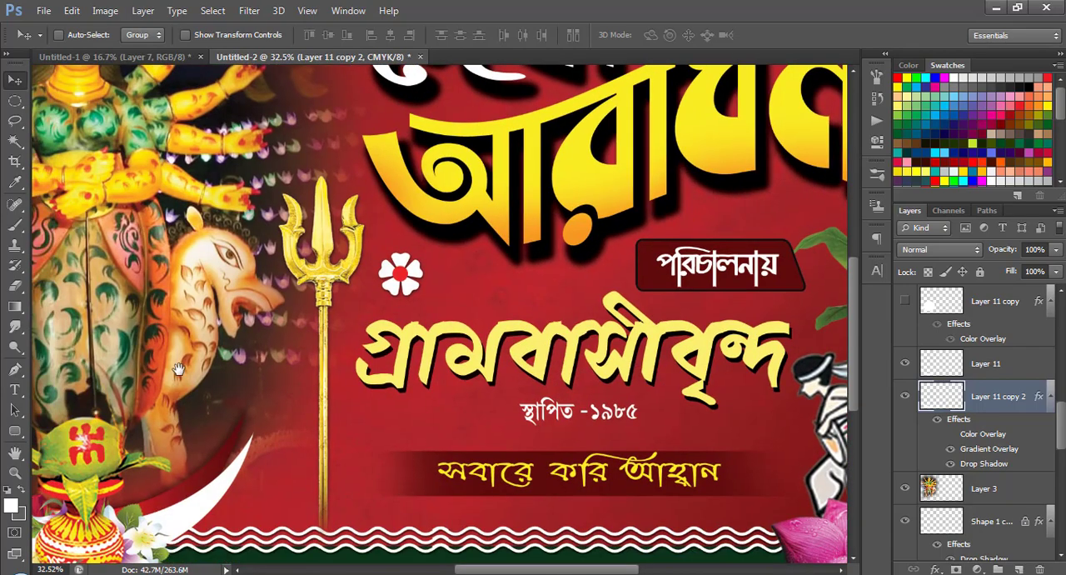
pyautogui.moveTo(178, 370); pyautogui.dragTo(433, 423)
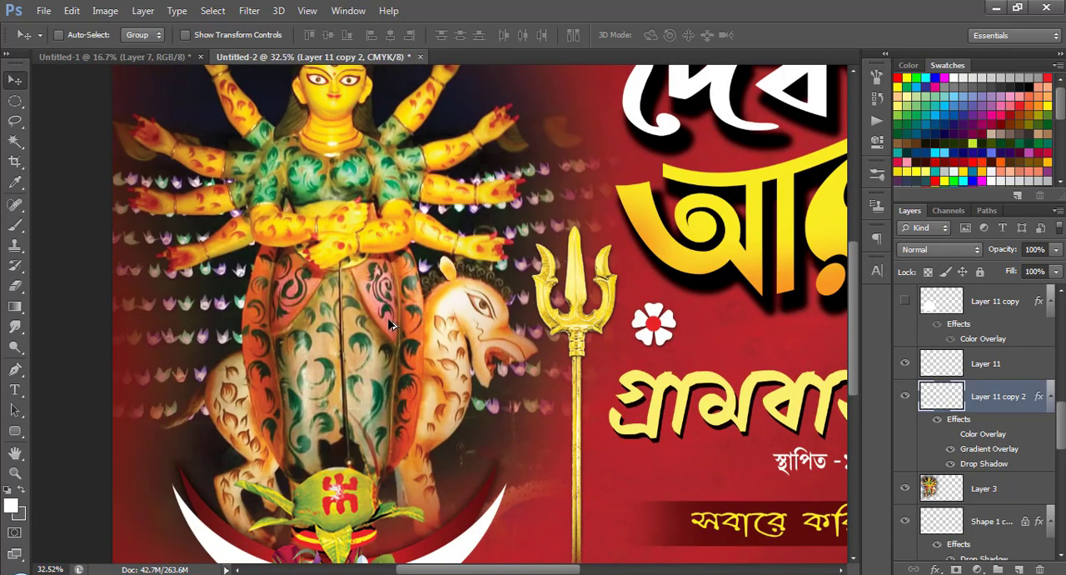
pyautogui.hotkey('ctrl', '0')
pyautogui.scroll(1, 463, 372)
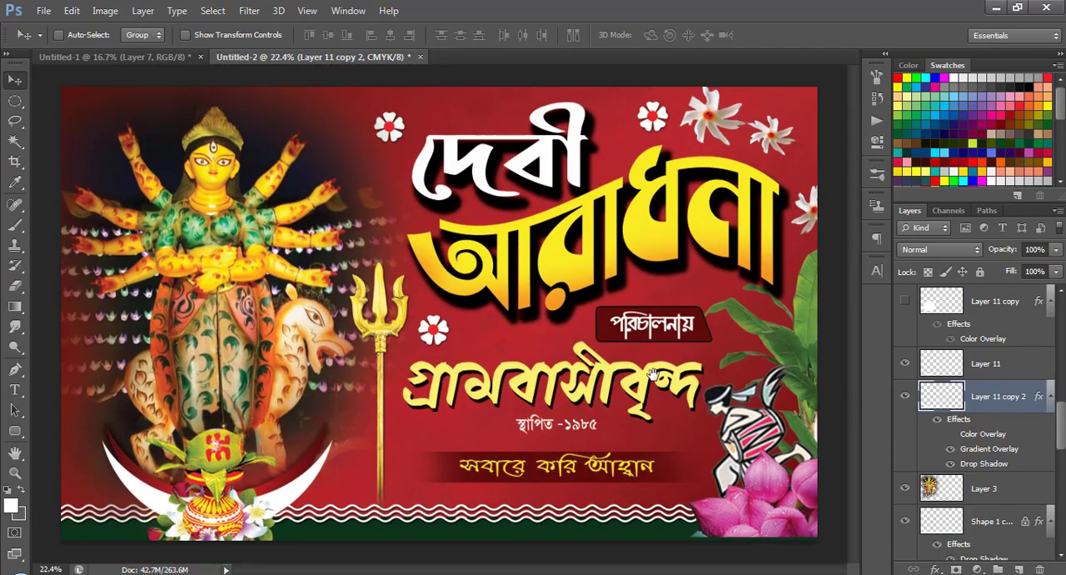
pyautogui.scroll(2, 639, 377)
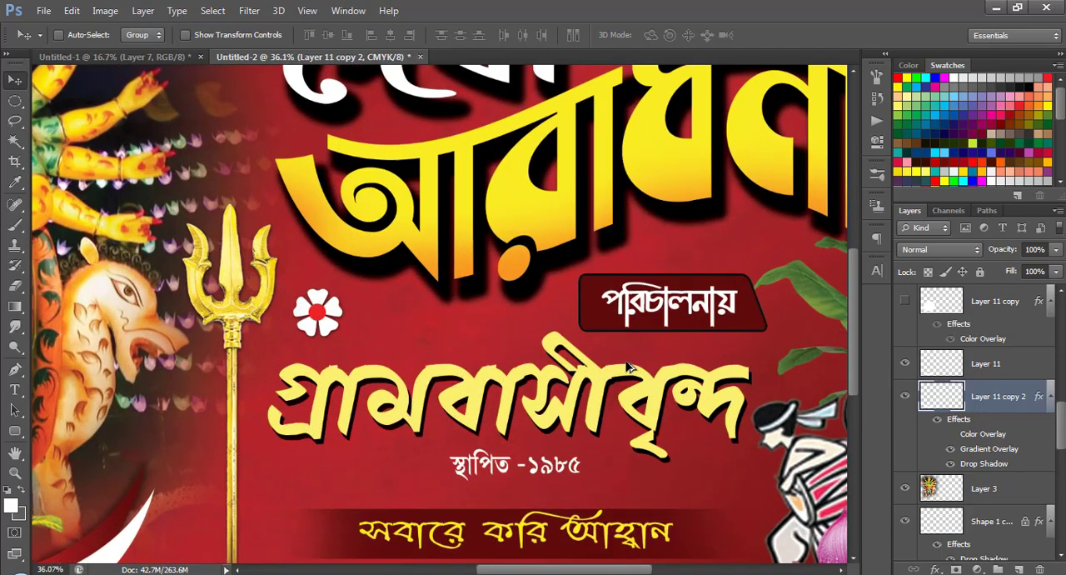
pyautogui.scroll(1, 362, 335)
pyautogui.scroll(-5, 510, 327)
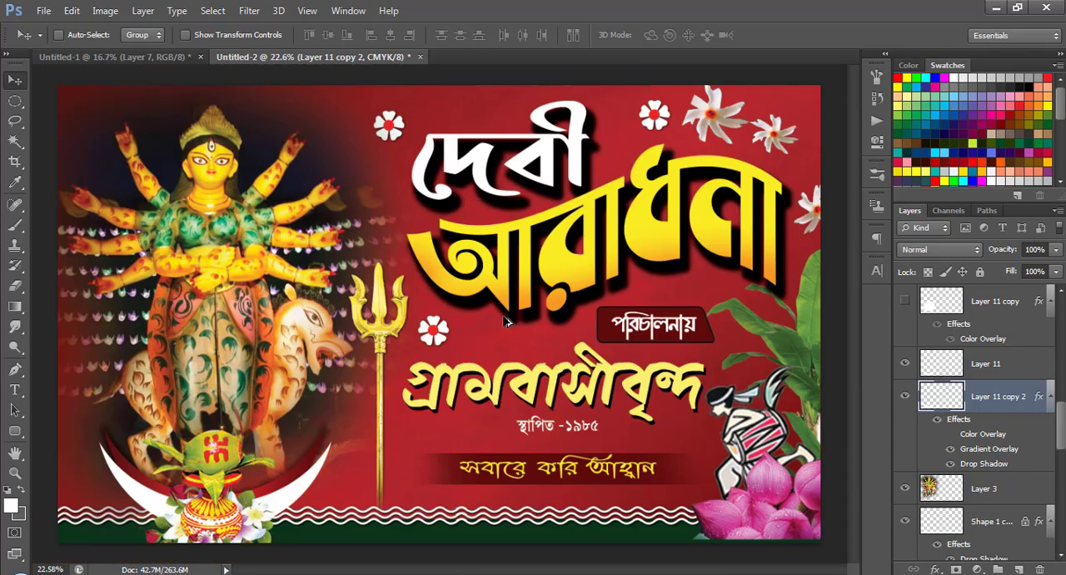
pyautogui.scroll(4, 405, 400)
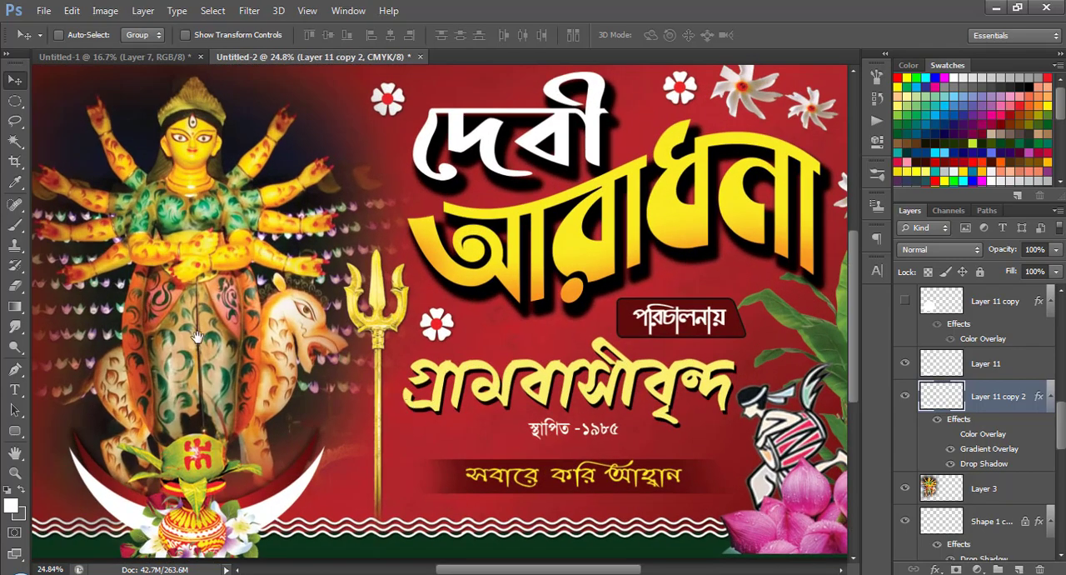
pyautogui.moveTo(191, 331); pyautogui.dragTo(380, 394)
pyautogui.scroll(-2, 466, 313)
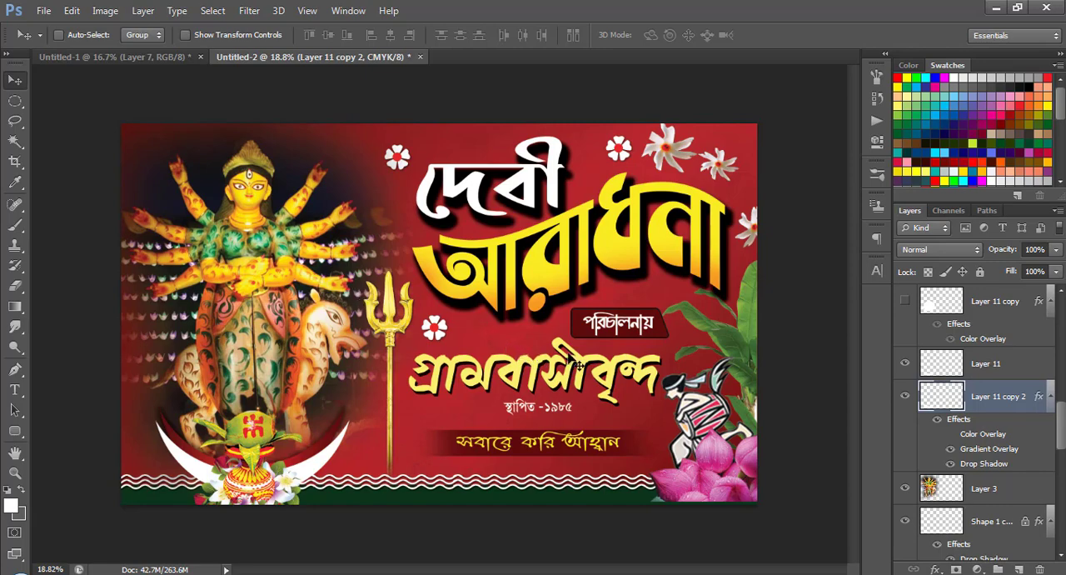
pyautogui.scroll(1, 571, 357)
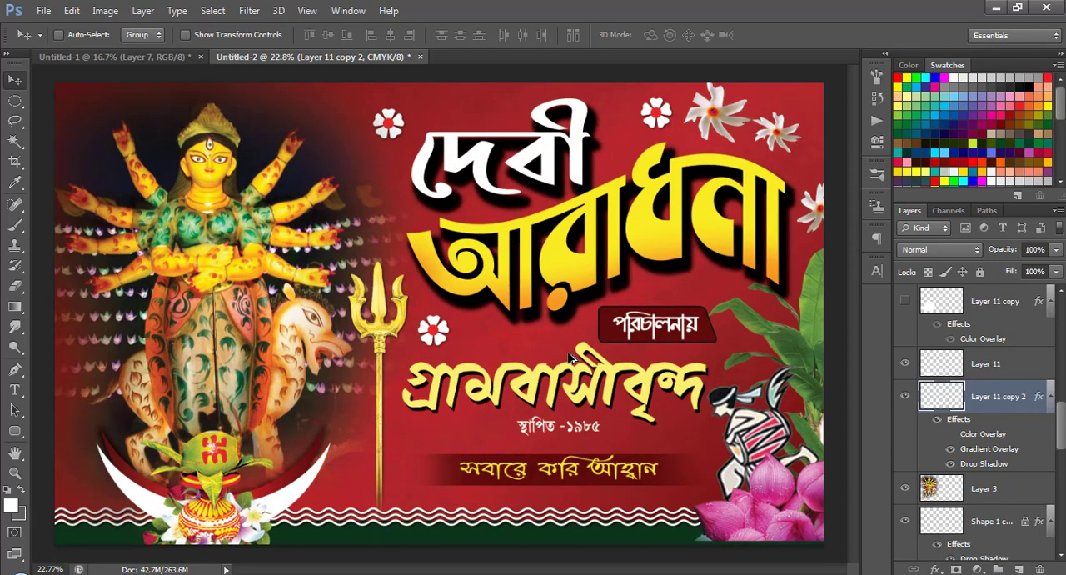